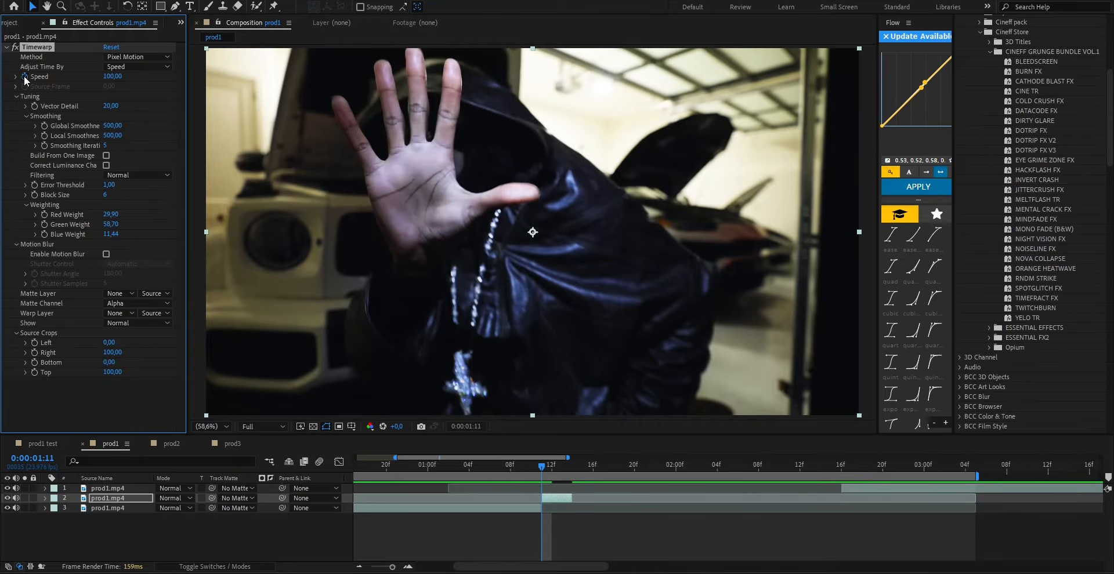
# Keyframe the Timewarp Speed of the middle prod1.mp4 clip to 10 at 0:00:01:12, one frame after its first keyframe
pyautogui.press('u')
pyautogui.scroll(3, 545, 511)
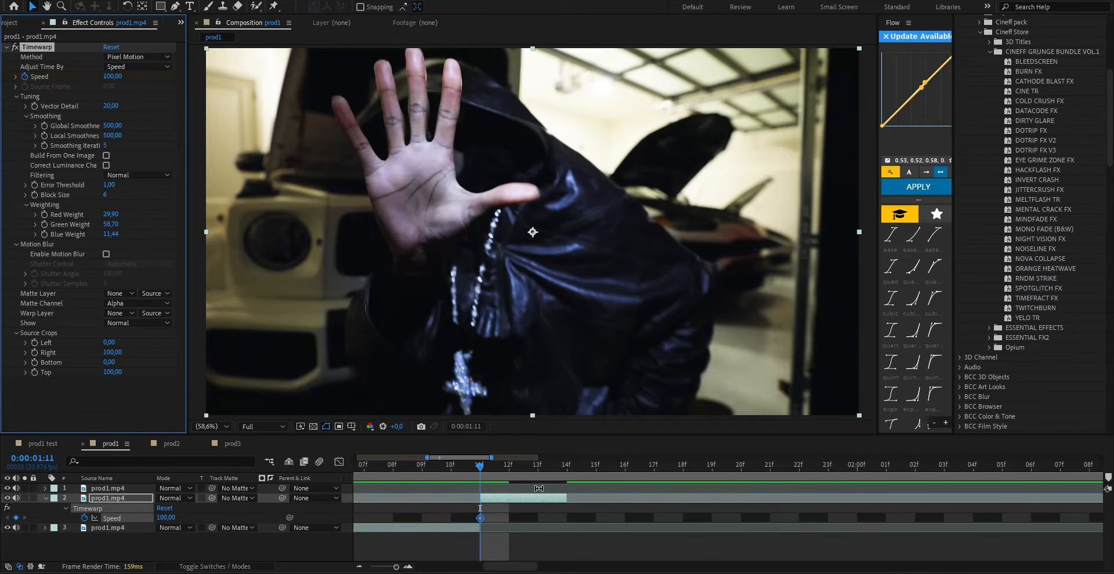
pyautogui.moveTo(490, 470); pyautogui.dragTo(504, 477)
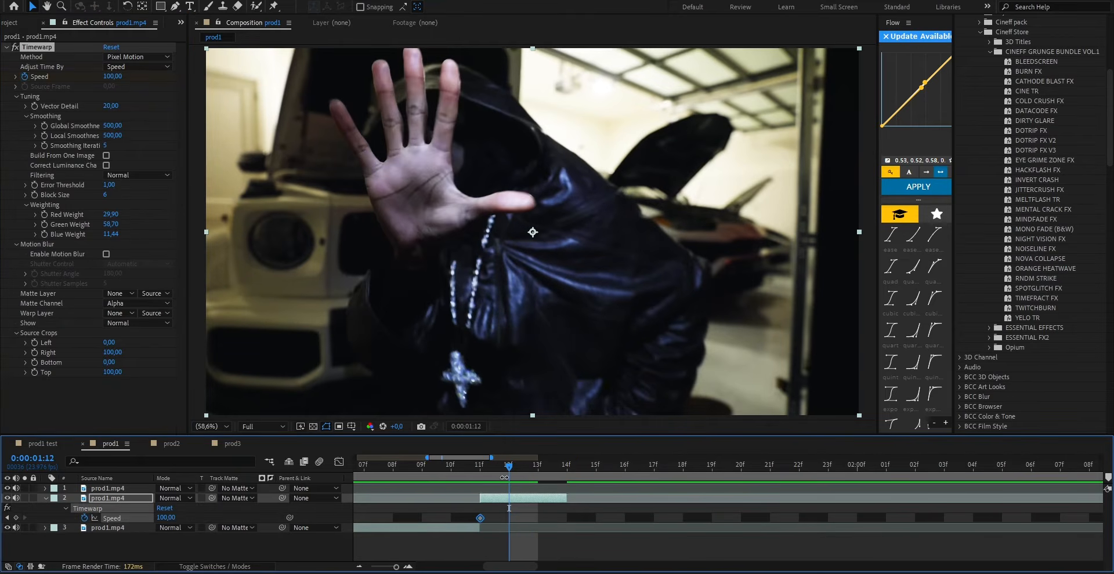
pyautogui.click(109, 77)
pyautogui.write('10')
pyautogui.press('Return')
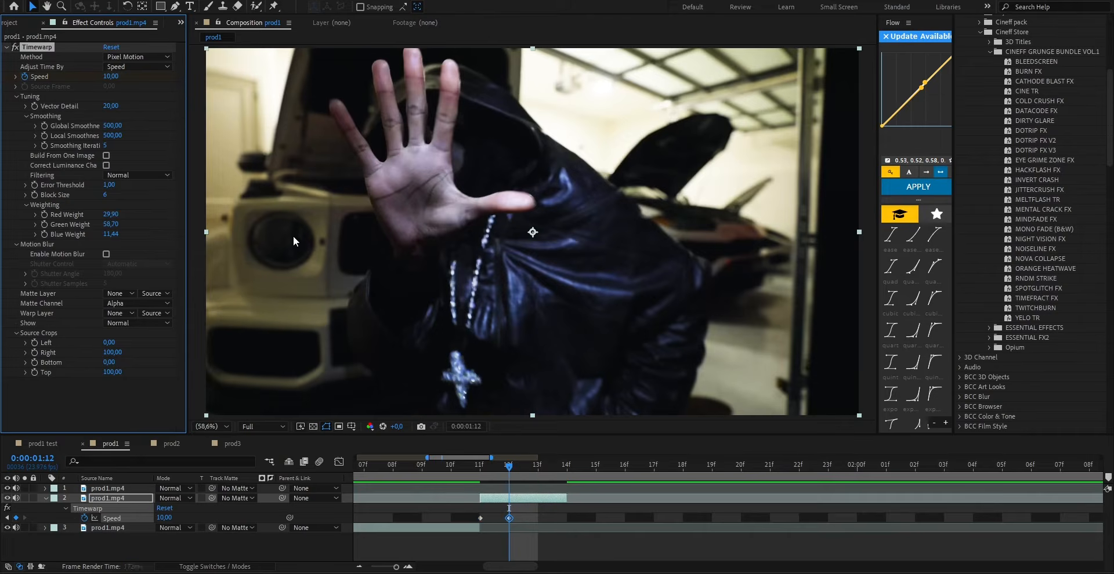
# Extend the slowed middle prod1.mp4 clip and trim its end to 0:00:02:03
pyautogui.scroll(-5, 507, 509)
pyautogui.moveTo(498, 500); pyautogui.dragTo(567, 504)
pyautogui.moveTo(492, 469); pyautogui.dragTo(586, 511)
pyautogui.scroll(2, 566, 489)
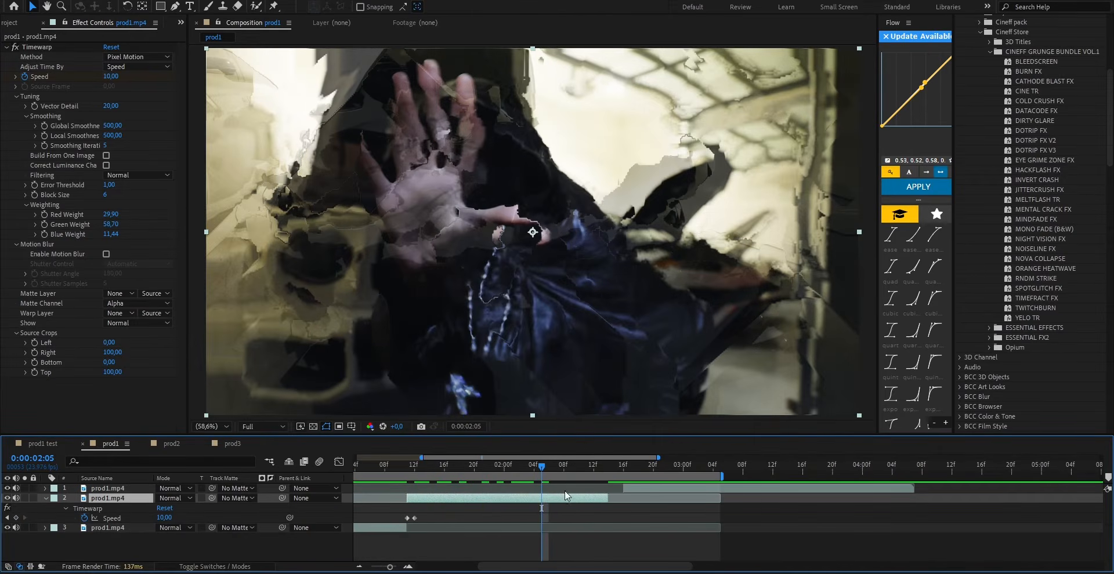
pyautogui.moveTo(535, 471); pyautogui.dragTo(525, 471)
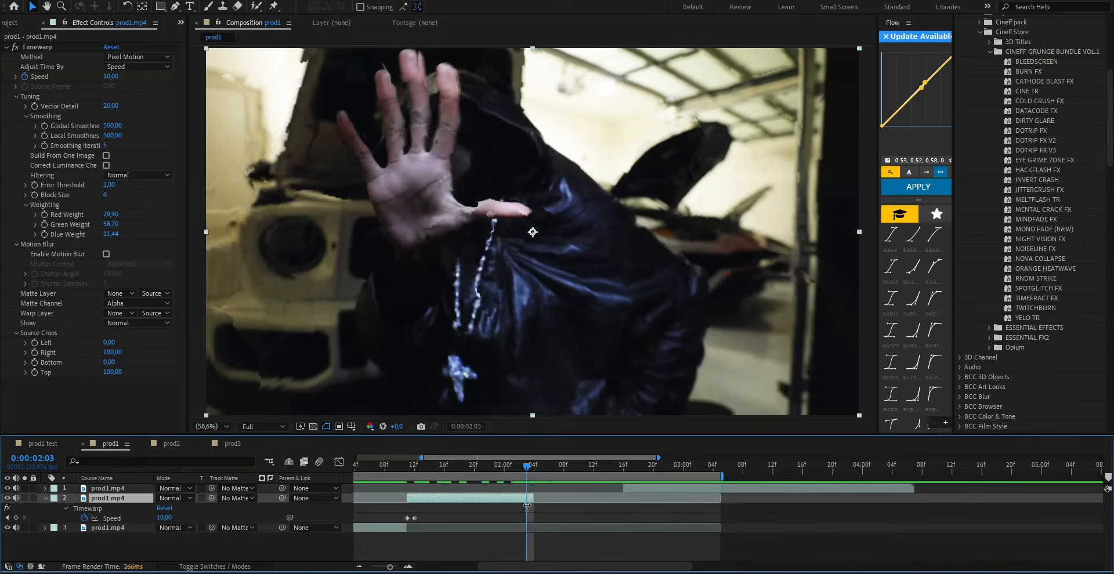
pyautogui.moveTo(526, 507); pyautogui.dragTo(525, 503)
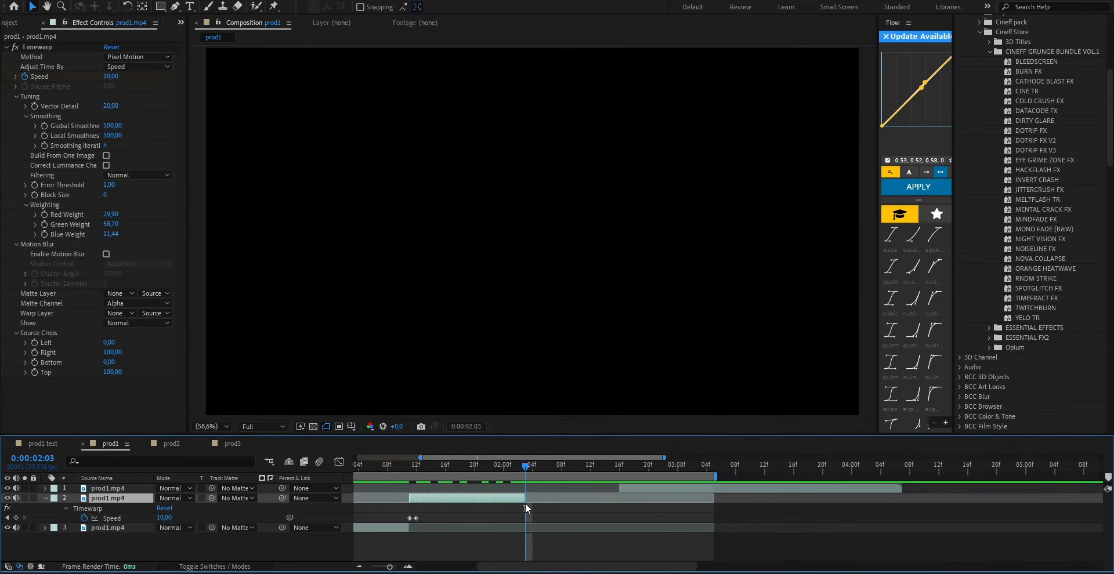
# Move the last prod1.mp4 clip earlier to start where the slowed clip ends, and preview the sequence
pyautogui.moveTo(440, 473); pyautogui.dragTo(396, 474)
pyautogui.moveTo(414, 556); pyautogui.dragTo(564, 551)
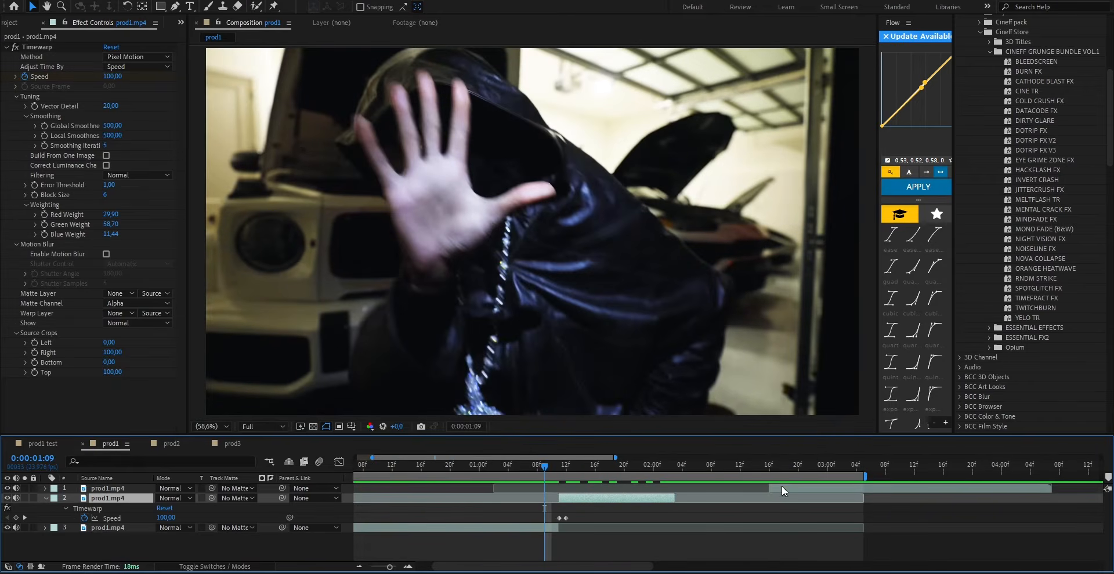
pyautogui.moveTo(782, 486); pyautogui.dragTo(688, 493)
pyautogui.moveTo(539, 464); pyautogui.dragTo(453, 477)
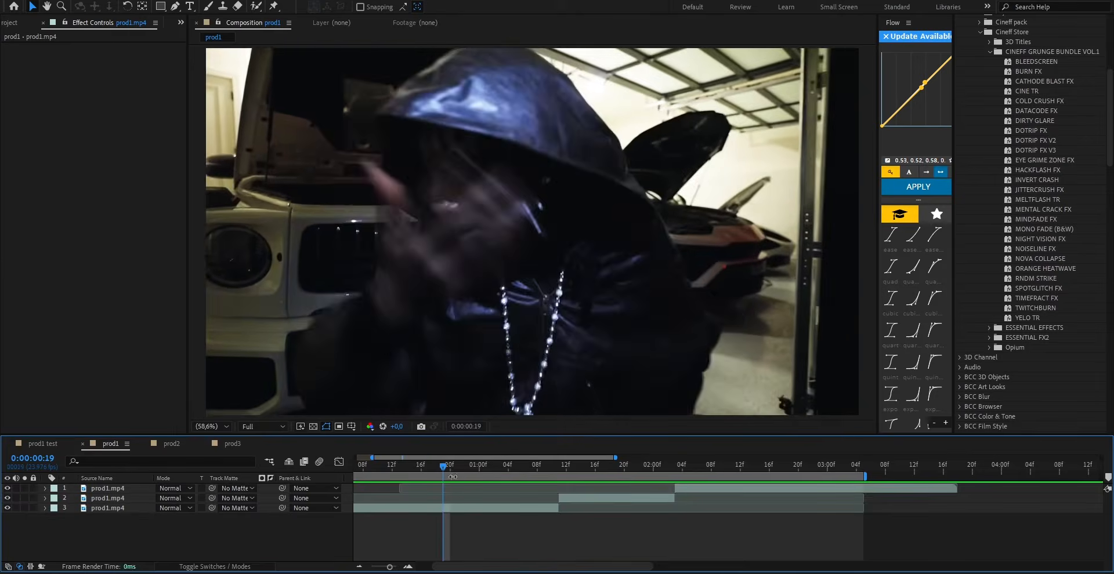
pyautogui.press('space')
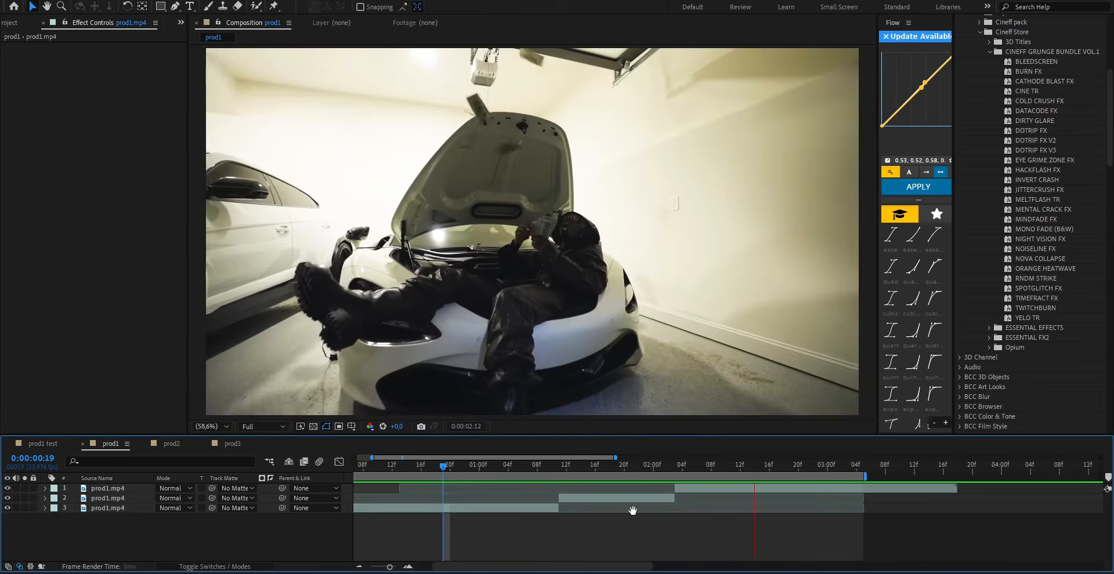
# Add lightningaccent3a.mov above the clips and shift it to start just before the 1-second mark
pyautogui.click(625, 468)
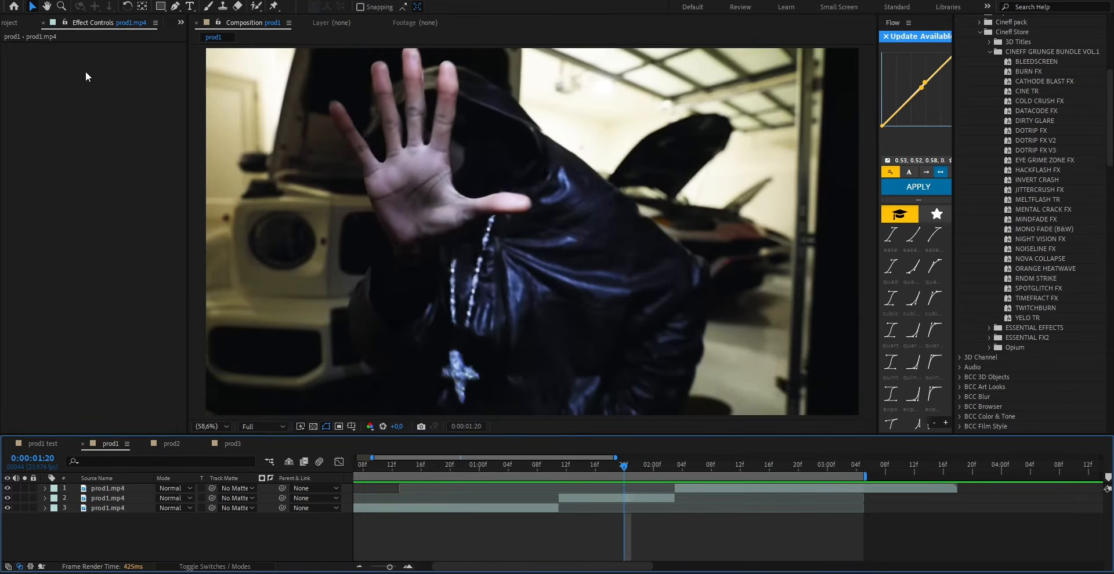
pyautogui.hotkey('ctrl', '0')
pyautogui.click(57, 311)
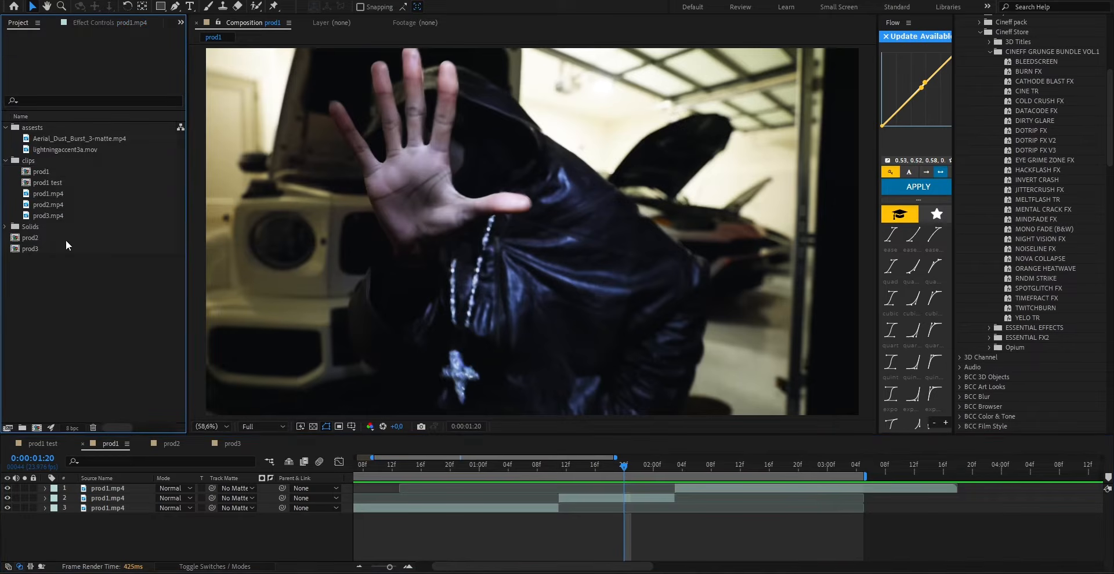
pyautogui.moveTo(61, 152); pyautogui.dragTo(123, 490)
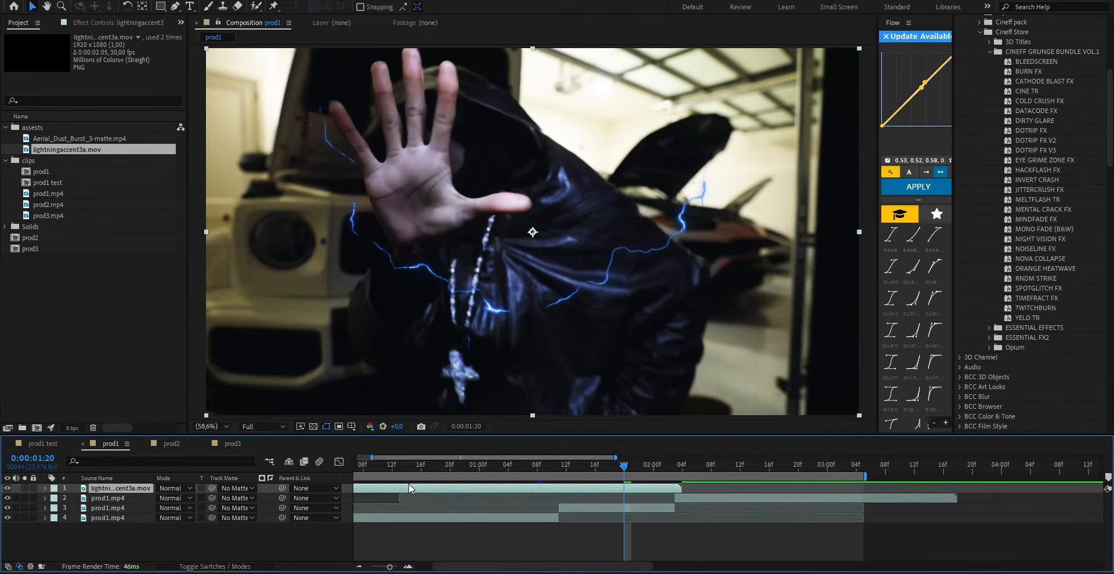
pyautogui.moveTo(408, 488); pyautogui.dragTo(650, 500)
# Move the lightning overlay up in the frame, enlarge it to about 104%, and preview it
pyautogui.moveTo(568, 466); pyautogui.dragTo(528, 495)
pyautogui.moveTo(733, 143); pyautogui.dragTo(730, 106)
pyautogui.moveTo(857, 195); pyautogui.dragTo(872, 201)
pyautogui.moveTo(830, 213); pyautogui.dragTo(817, 215)
pyautogui.moveTo(558, 467); pyautogui.dragTo(502, 468)
pyautogui.click(538, 531)
pyautogui.press('space')
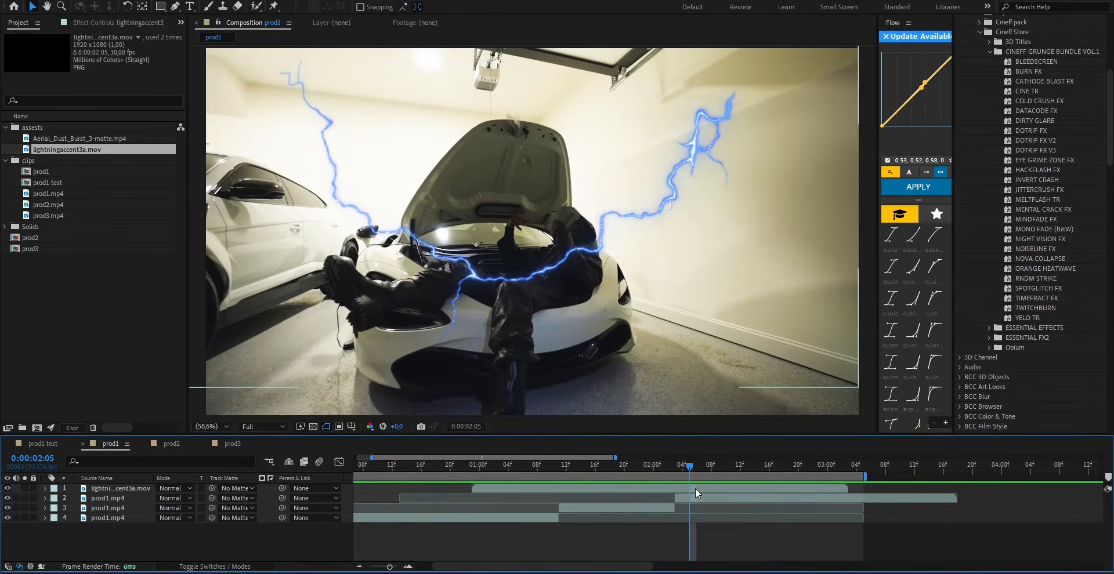
# Trim the lightning layer's end to about 0:00:02:05 and set its scale to 117.1%
pyautogui.click(695, 489)
pyautogui.moveTo(848, 489); pyautogui.dragTo(617, 509)
pyautogui.press('s')
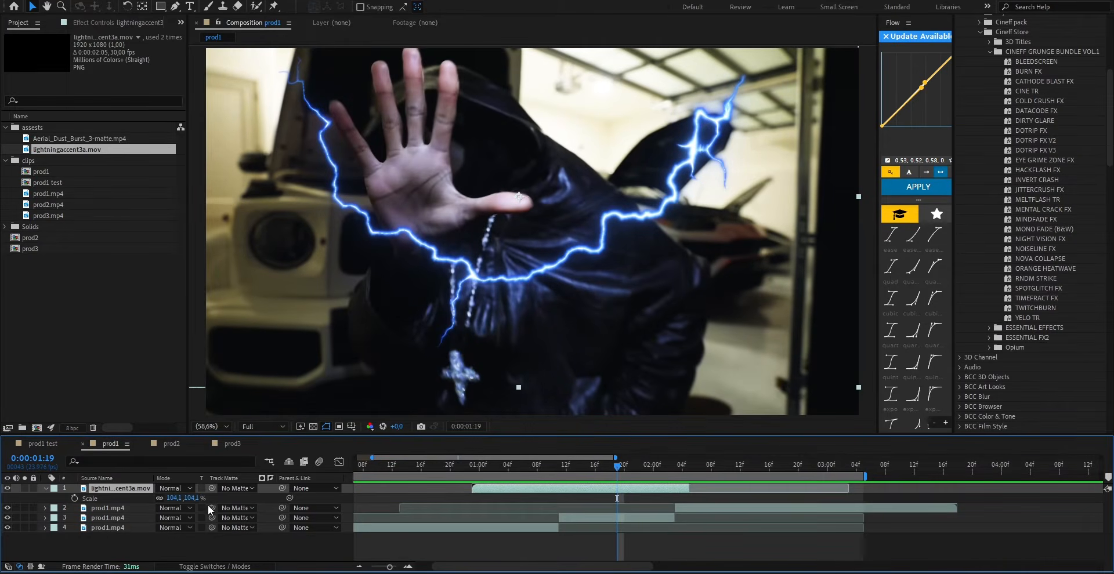
pyautogui.moveTo(193, 498); pyautogui.dragTo(203, 498)
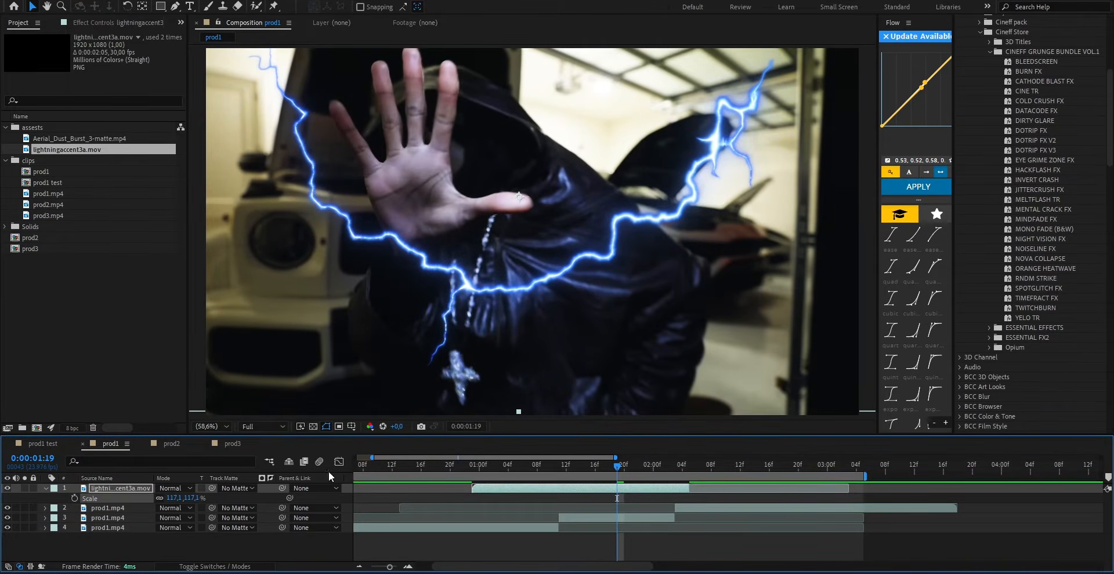
# Apply Hue/Saturation to the lightning layer and turn its Master Hue to 153° for a red-orange colour
pyautogui.hotkey('ctrl', 'space')
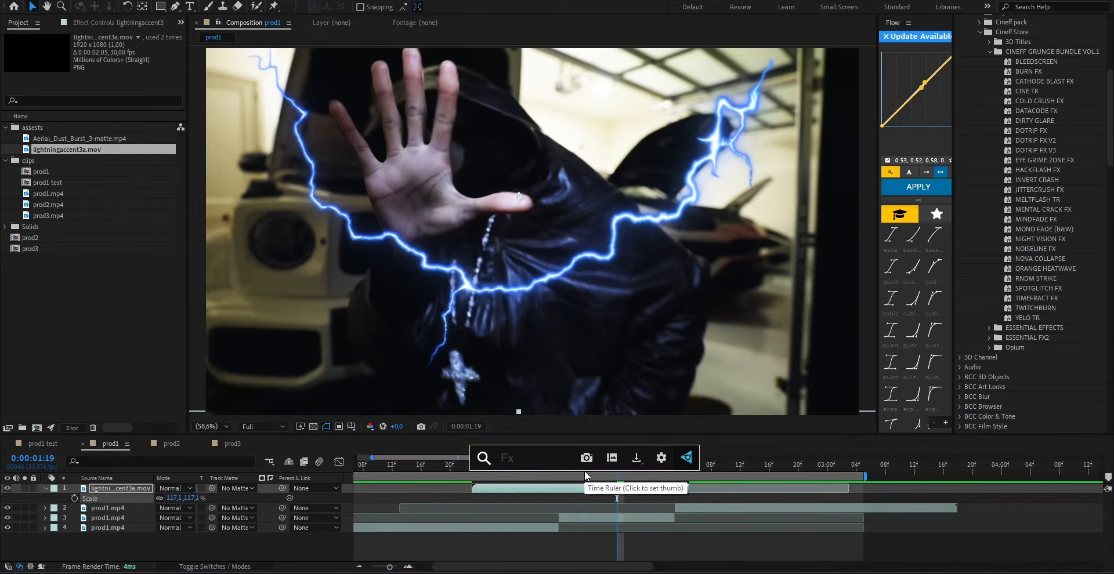
pyautogui.write('hu')
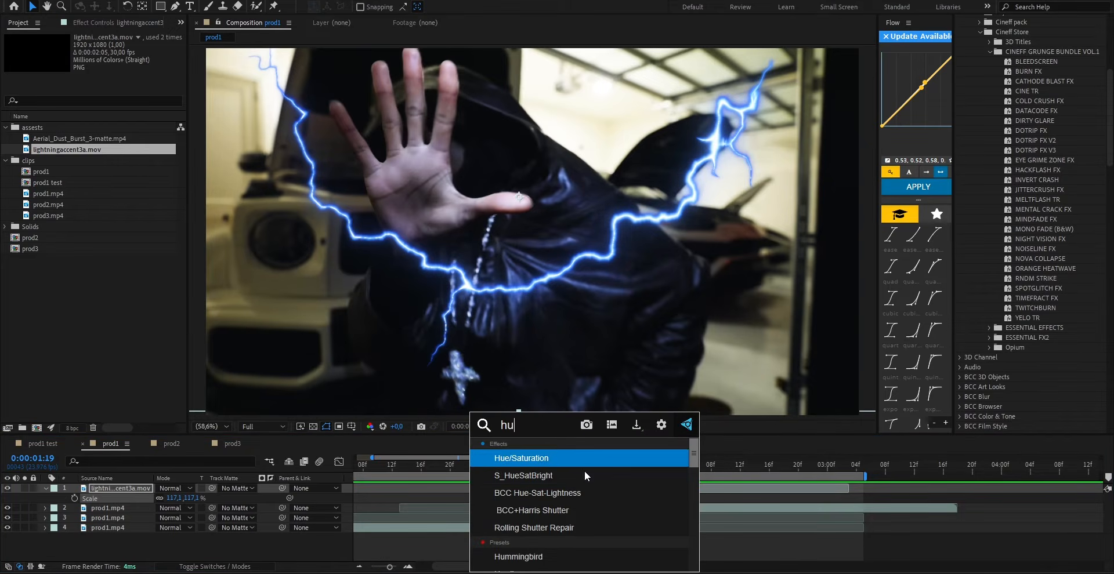
pyautogui.click(521, 461)
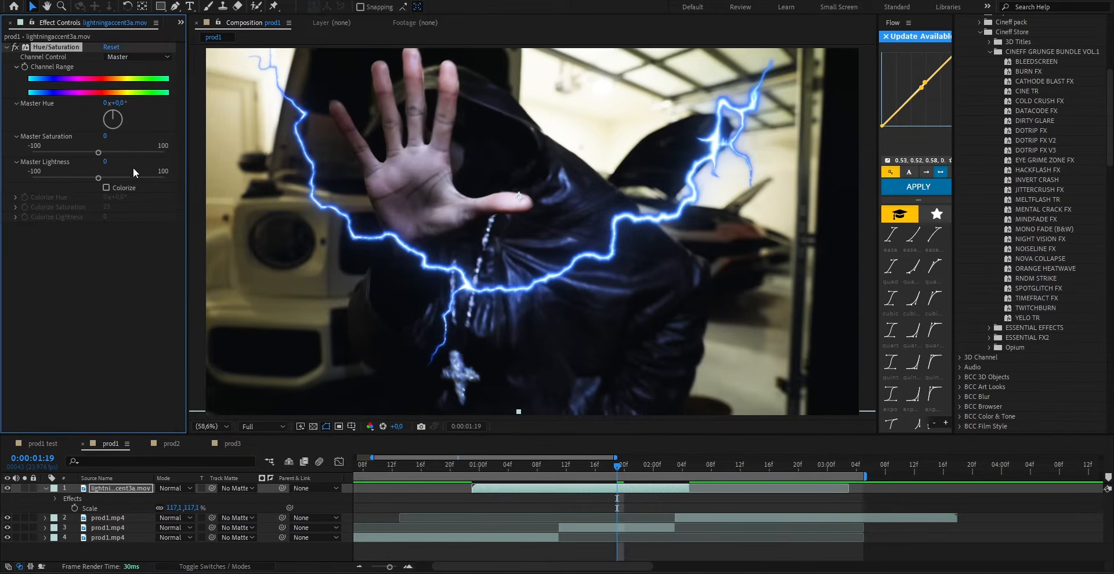
pyautogui.moveTo(115, 119)
pyautogui.mouseDown()
pyautogui.moveTo(128, 124)
pyautogui.moveTo(122, 137)
pyautogui.mouseUp()
# Apply Deep Glow to the lightning layer with radius 670 and exposure 2.02, and preview the glow
pyautogui.hotkey('ctrl', 'space')
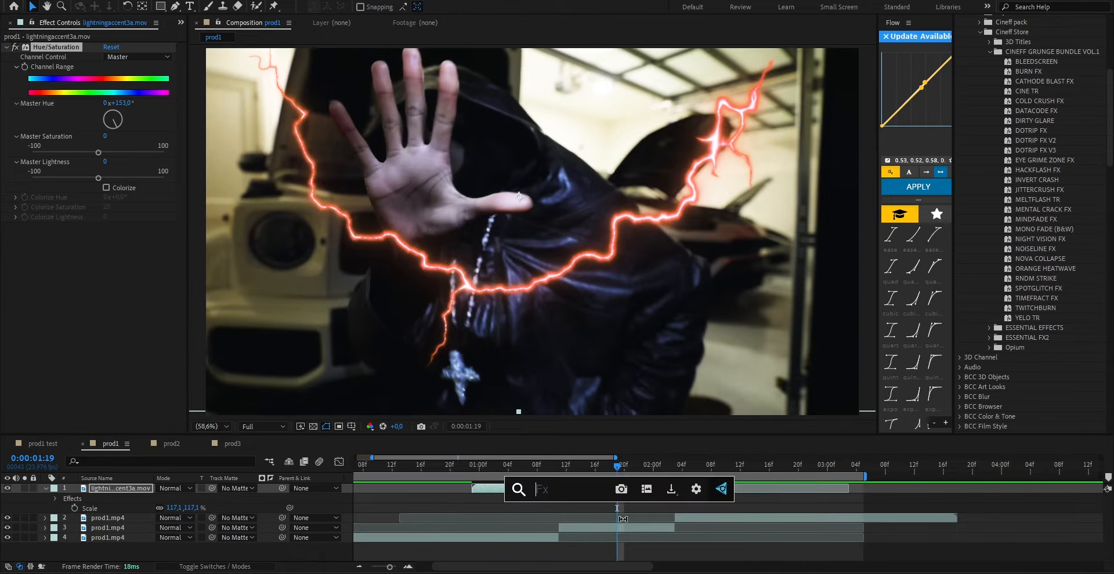
pyautogui.write('de')
pyautogui.press('Escape')
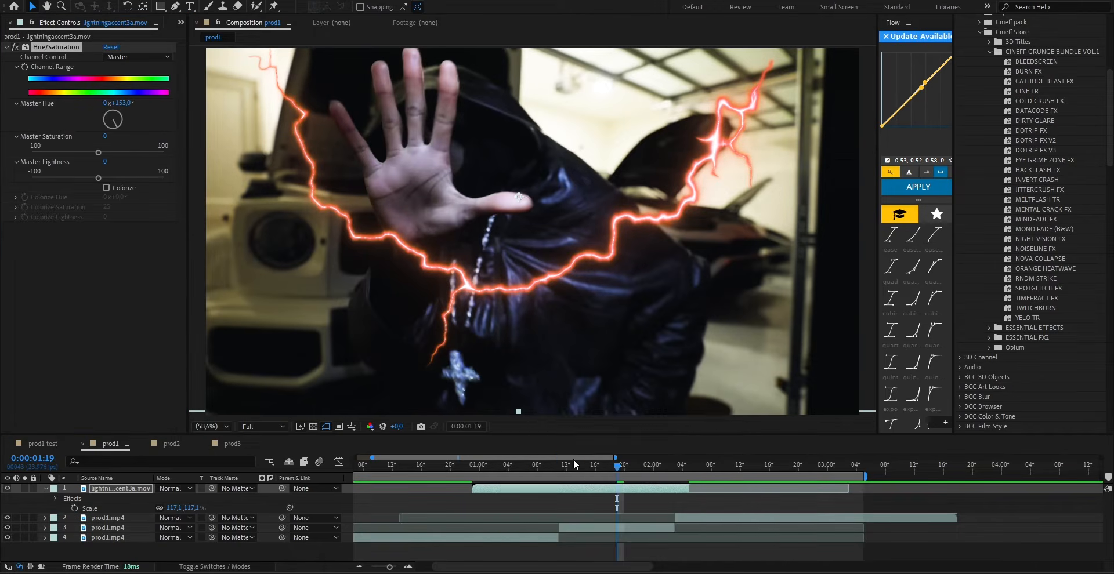
pyautogui.moveTo(108, 201); pyautogui.dragTo(146, 190)
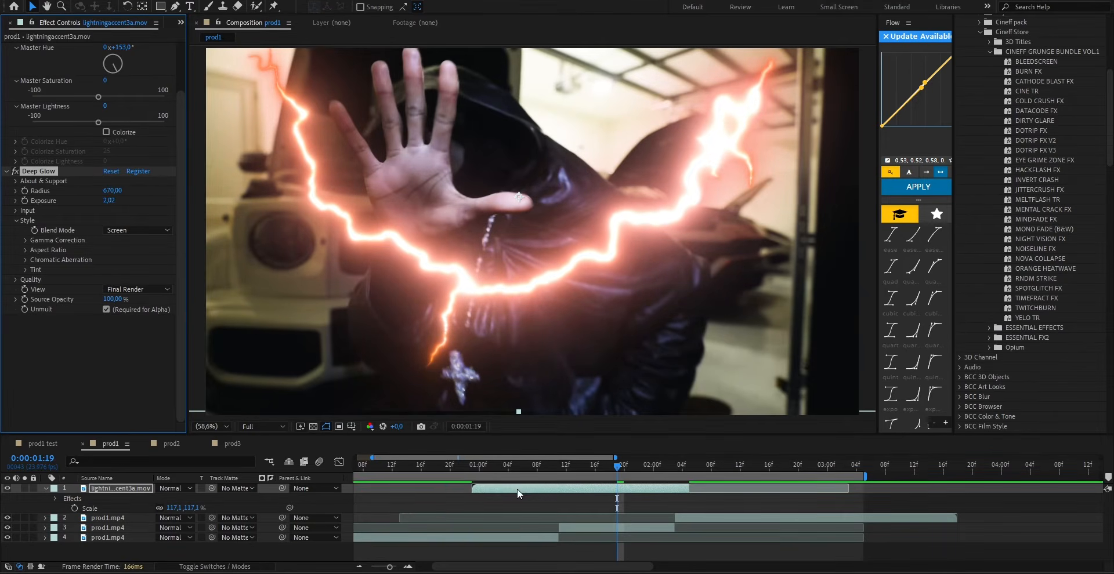
pyautogui.moveTo(458, 468); pyautogui.dragTo(430, 467)
pyautogui.click(474, 510)
pyautogui.press('space')
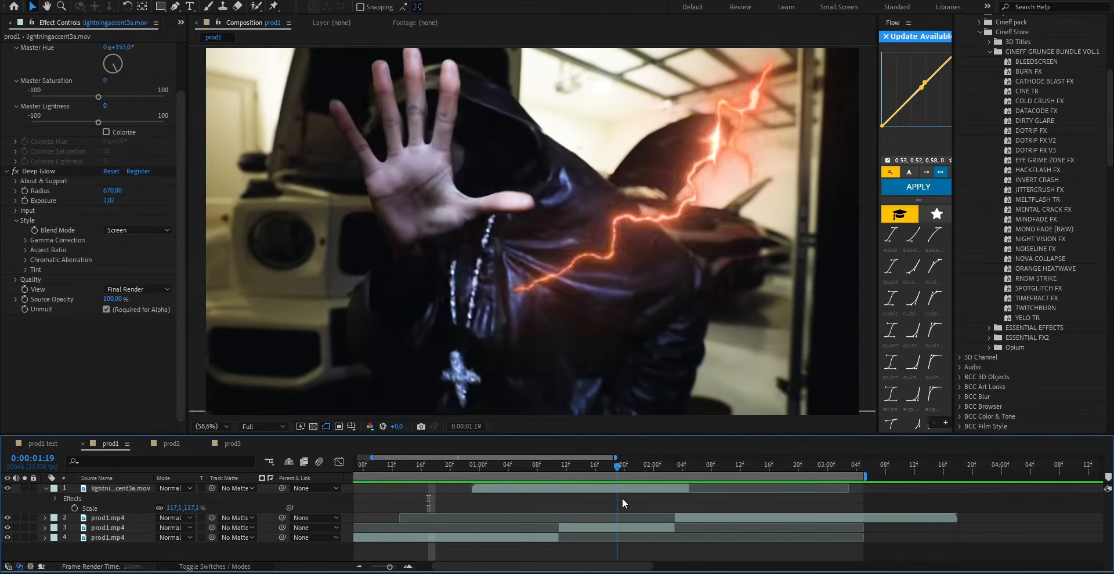
# Place Aerial_Dust_Burst_3-matte.mp4 directly below the lightning layer, starting at about 0:00:01:14
pyautogui.hotkey('ctrl', '0')
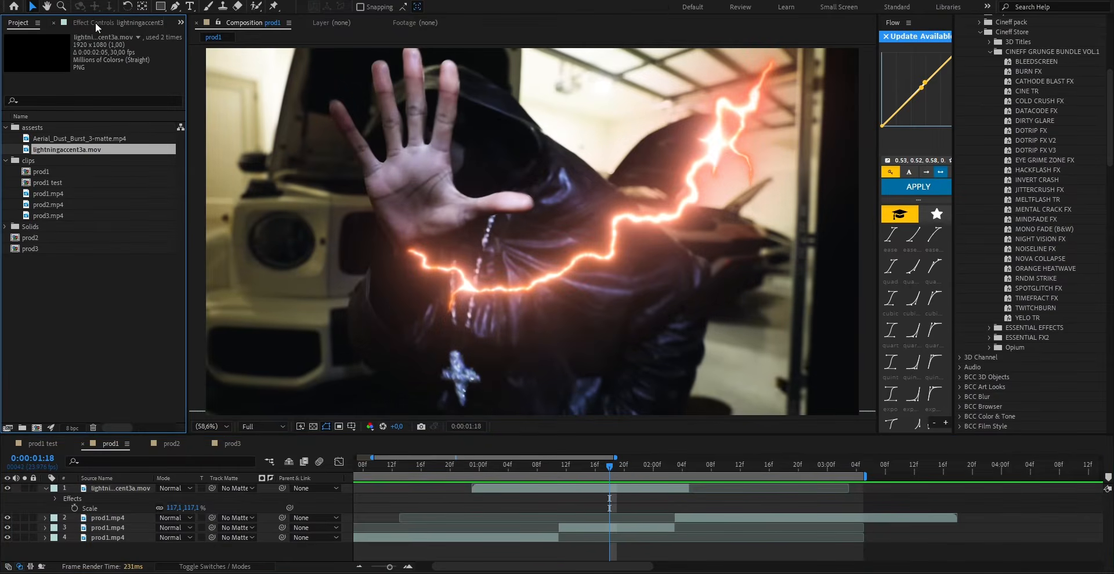
pyautogui.moveTo(60, 137); pyautogui.dragTo(134, 490)
pyautogui.moveTo(388, 485); pyautogui.dragTo(528, 486)
pyautogui.moveTo(127, 507); pyautogui.dragTo(248, 510)
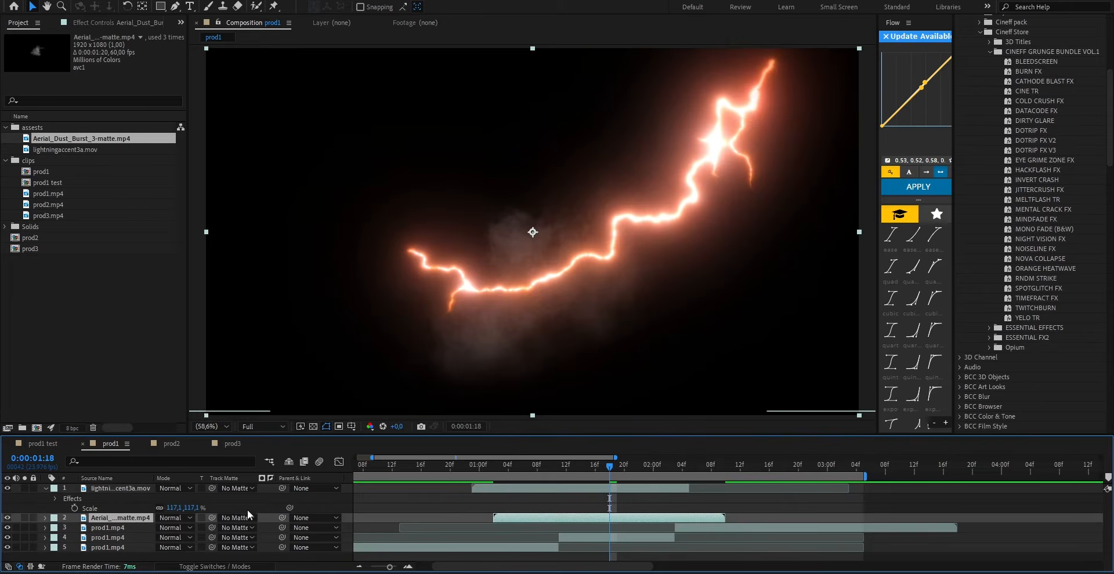
pyautogui.moveTo(475, 469); pyautogui.dragTo(551, 512)
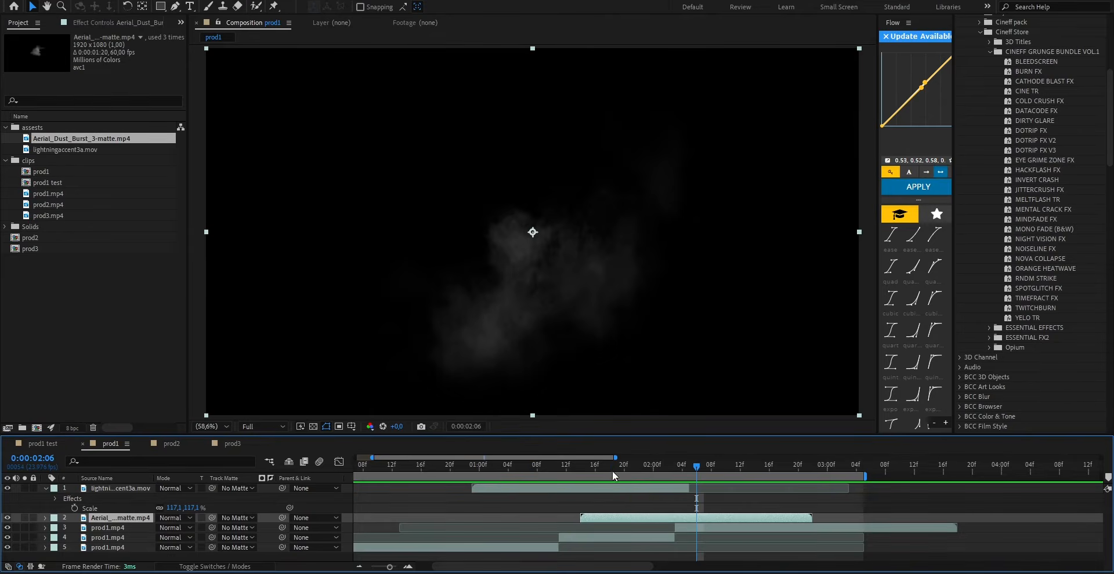
# Set the dust burst layer's blending mode to Screen and its scale to 190%
pyautogui.click(613, 476)
pyautogui.click(180, 520)
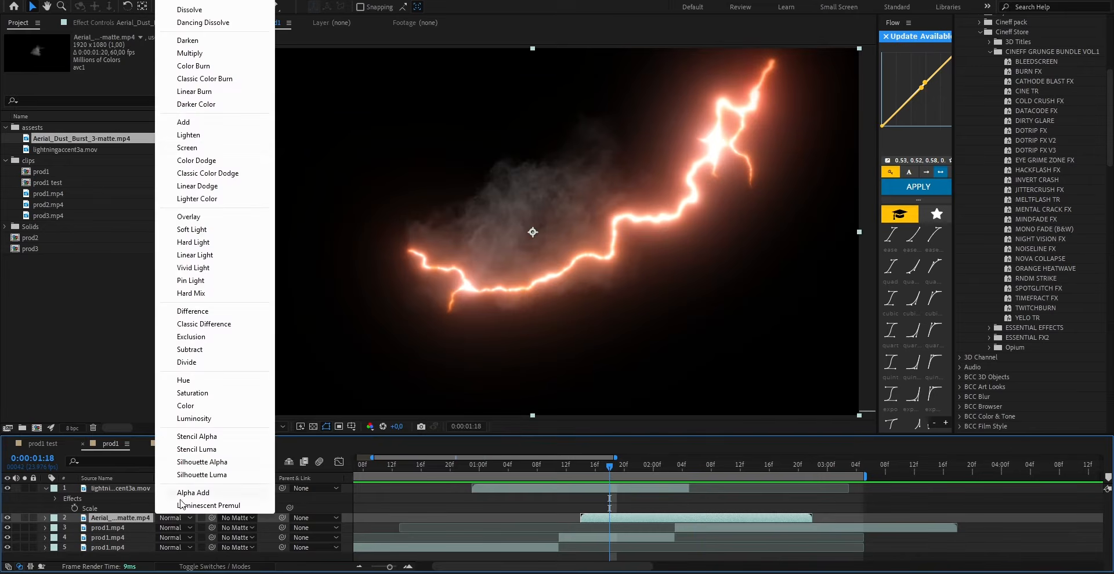
pyautogui.click(186, 148)
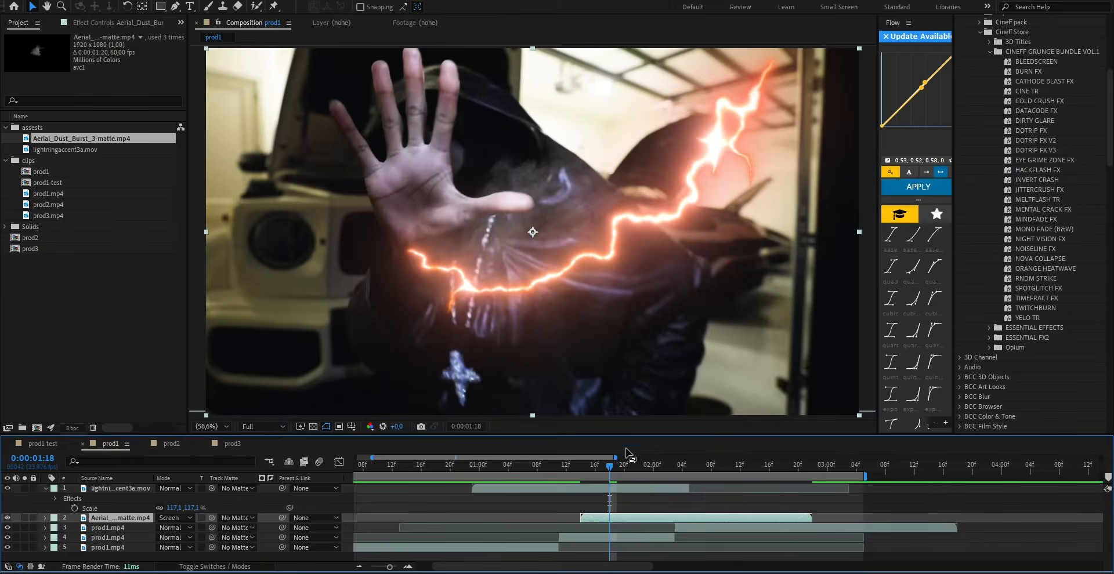
pyautogui.moveTo(572, 469); pyautogui.dragTo(617, 468)
pyautogui.press('s')
pyautogui.moveTo(178, 528); pyautogui.dragTo(230, 526)
pyautogui.click(252, 528)
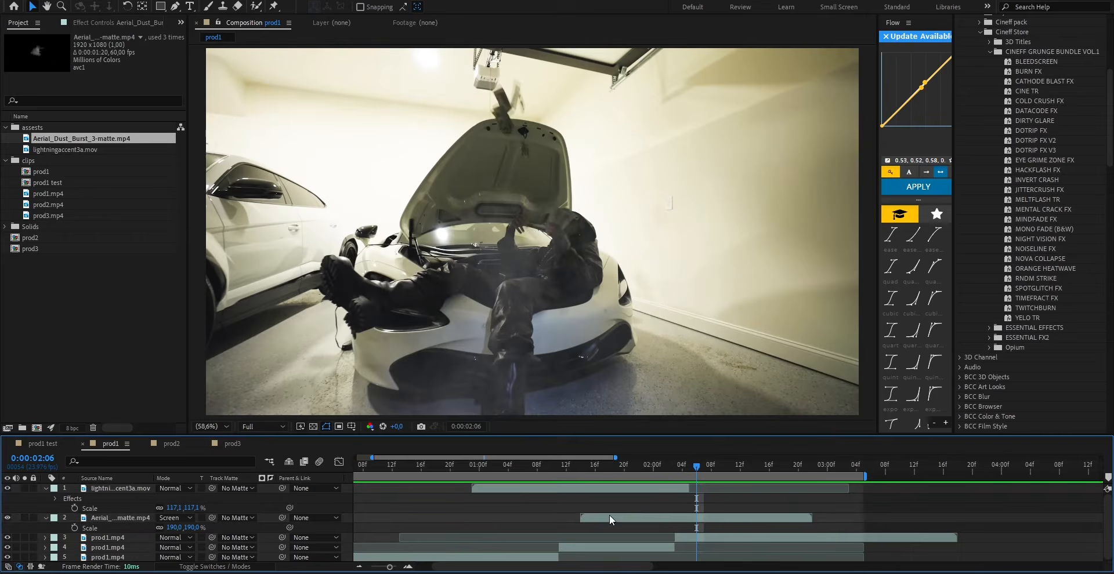
# Shift the dust burst layer to start at about 0:00:01:21 and extend the previewed work area to about 0:00:03:10
pyautogui.moveTo(609, 516); pyautogui.dragTo(662, 520)
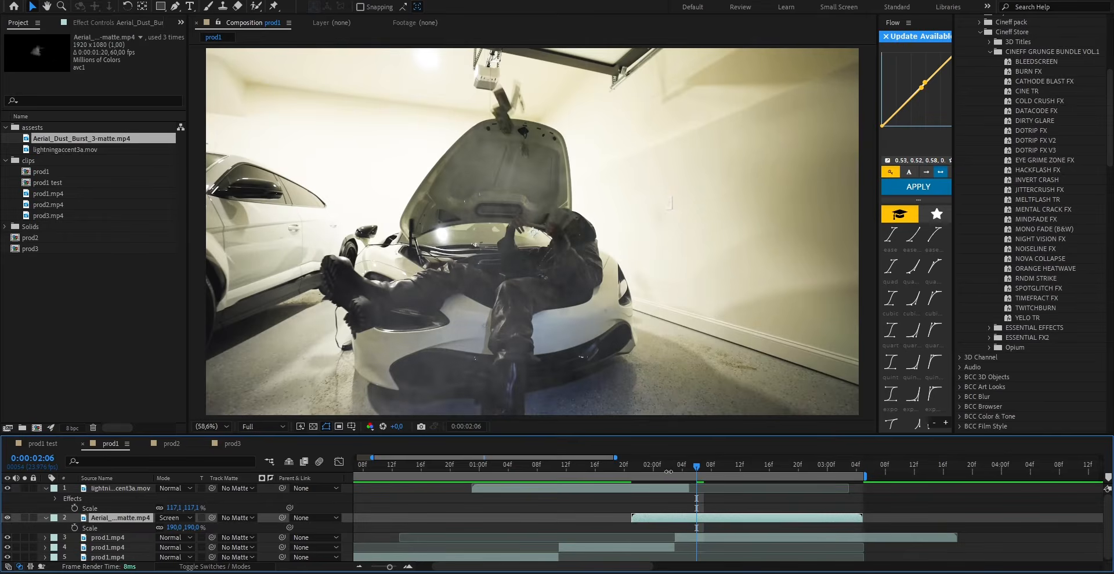
pyautogui.moveTo(866, 477); pyautogui.dragTo(898, 506)
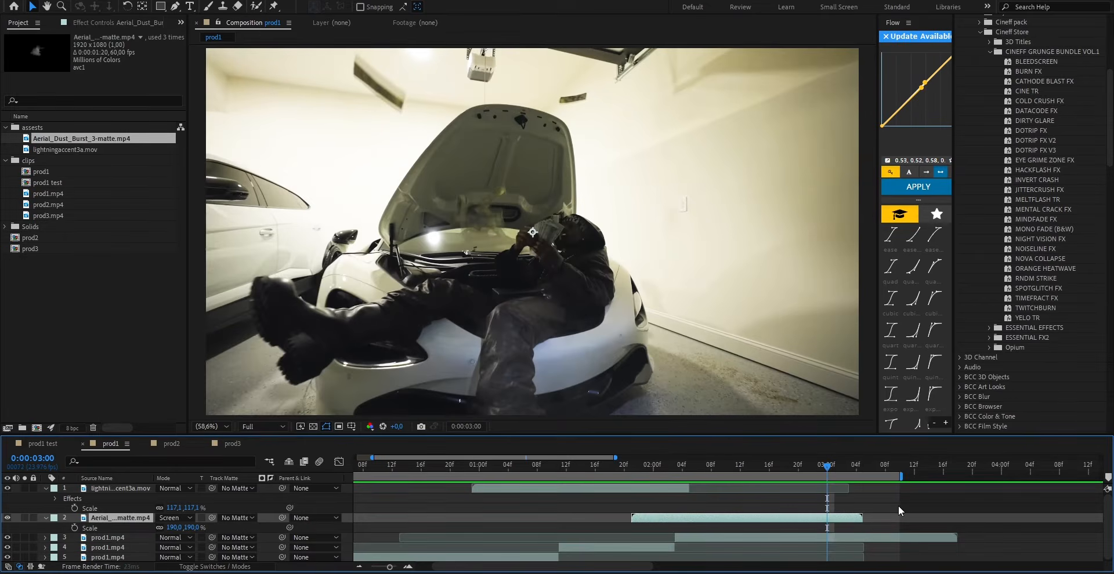
pyautogui.press('space')
pyautogui.scroll(-5, 655, 498)
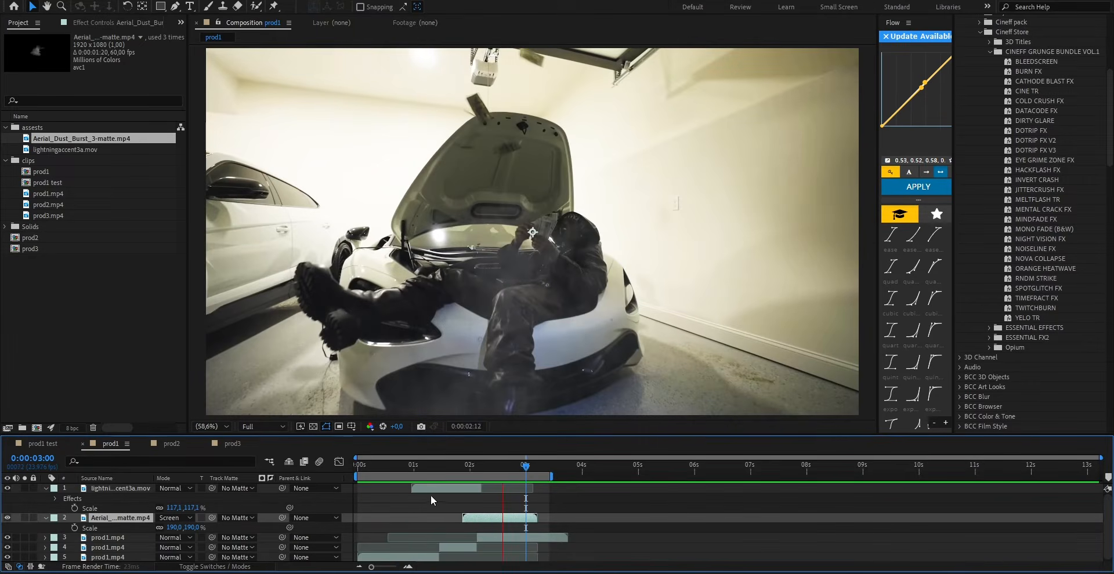
pyautogui.press('space')
# Collapse the layer properties and add an adjustment layer on top of the prod1 composition
pyautogui.click(40, 490)
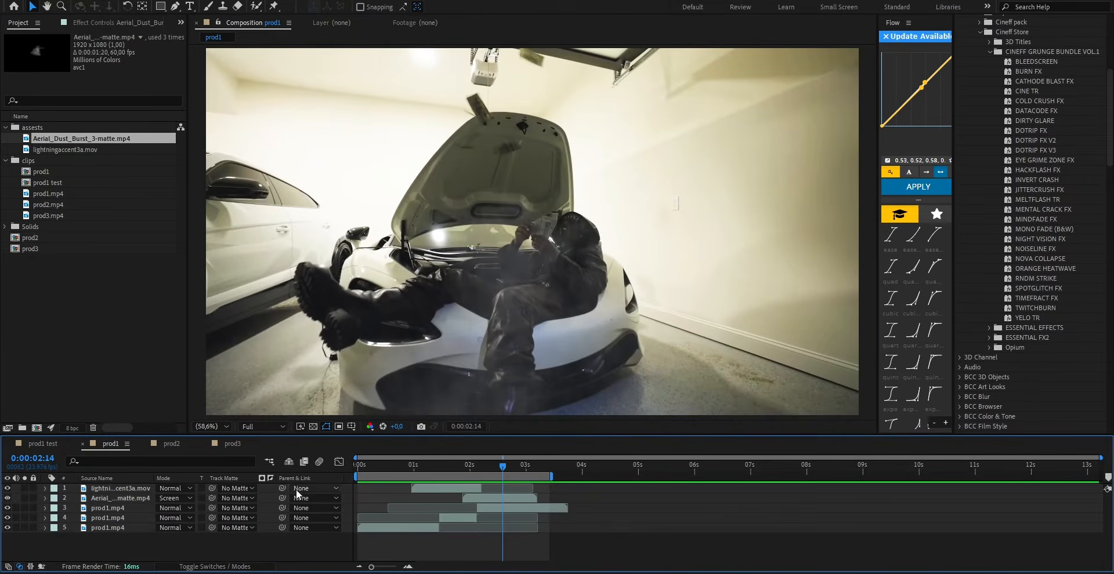
pyautogui.moveTo(428, 467); pyautogui.dragTo(472, 499)
pyautogui.rightClick(128, 541)
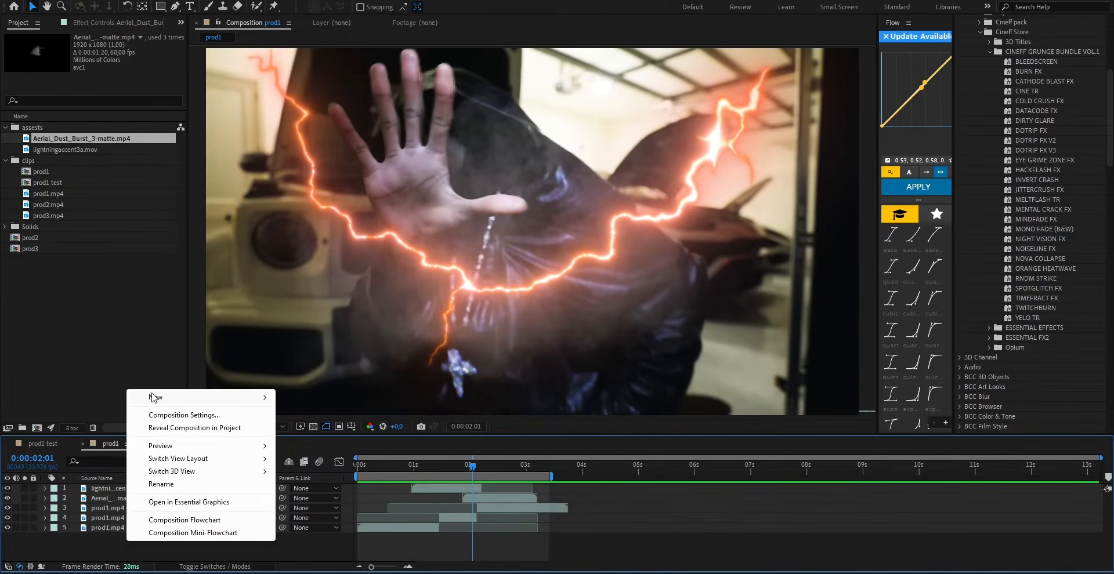
pyautogui.moveTo(159, 401)
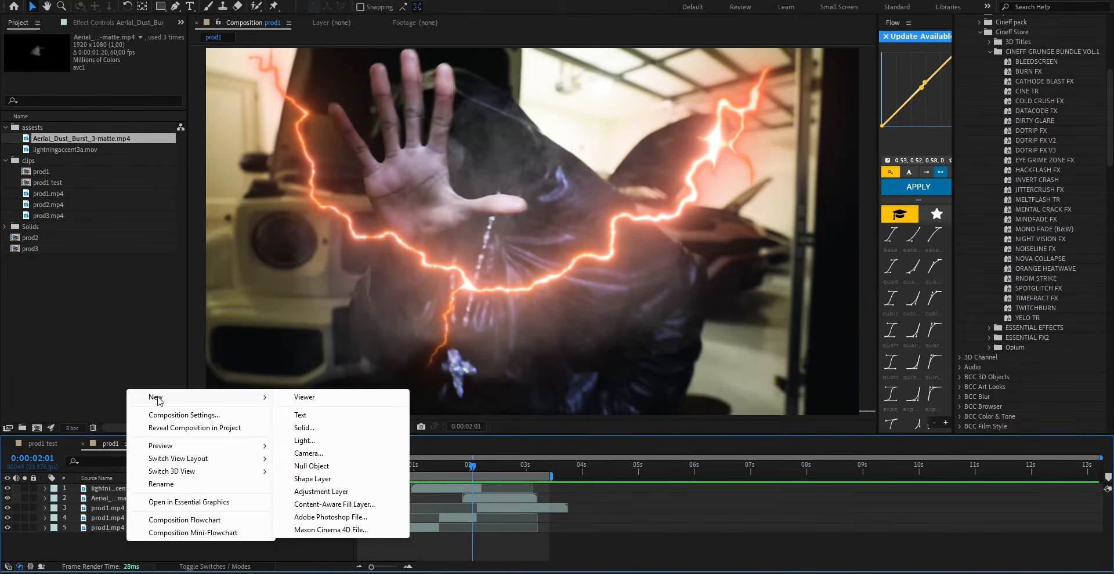
pyautogui.click(331, 494)
pyautogui.click(447, 465)
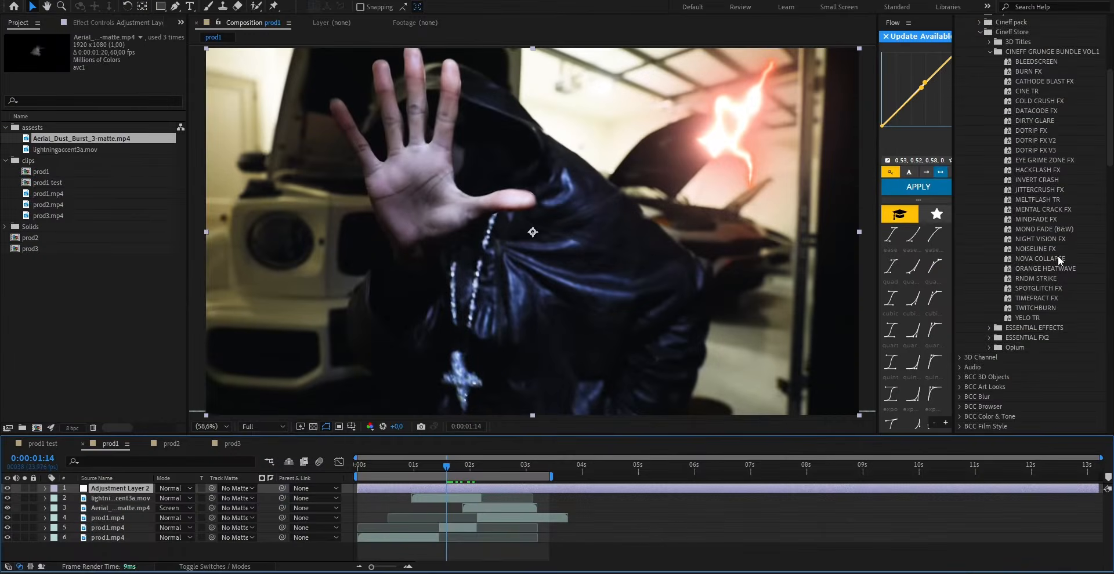
# Apply the MELTFLASH TR preset to the adjustment layer and reveal its keyframed properties, checking the frame at 0:00:01:23
pyautogui.moveTo(1039, 199); pyautogui.dragTo(454, 489)
pyautogui.press('u')
pyautogui.scroll(1, 457, 475)
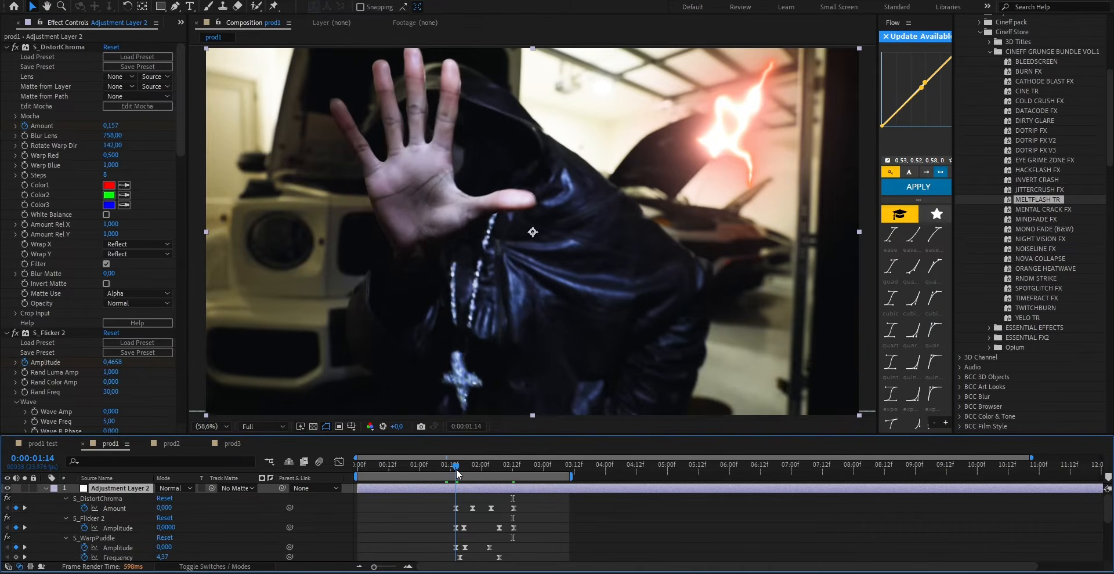
pyautogui.click(479, 482)
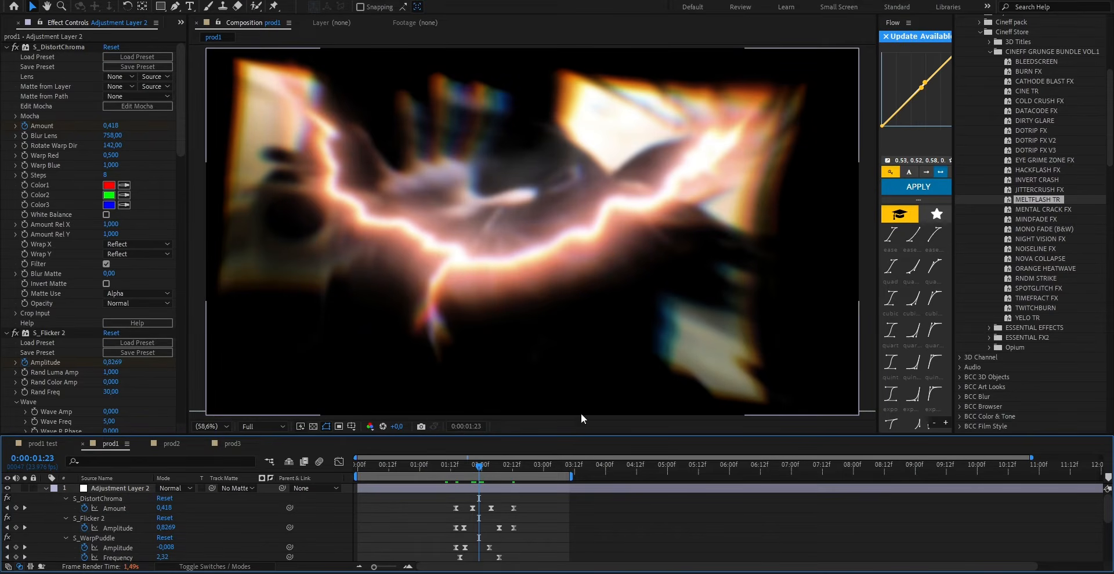
# Add Motion Tile to the adjustment layer with output width 310, output height 300 and mirrored edges
pyautogui.click(519, 490)
pyautogui.hotkey('ctrl', 'space')
pyautogui.write('moti')
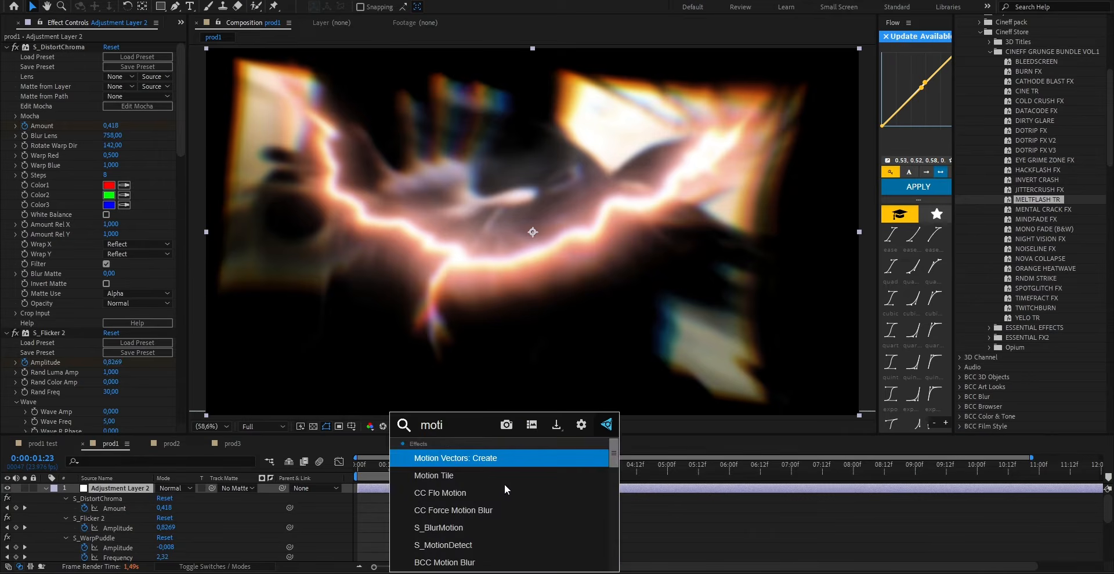
pyautogui.press('Down')
pyautogui.press('Return')
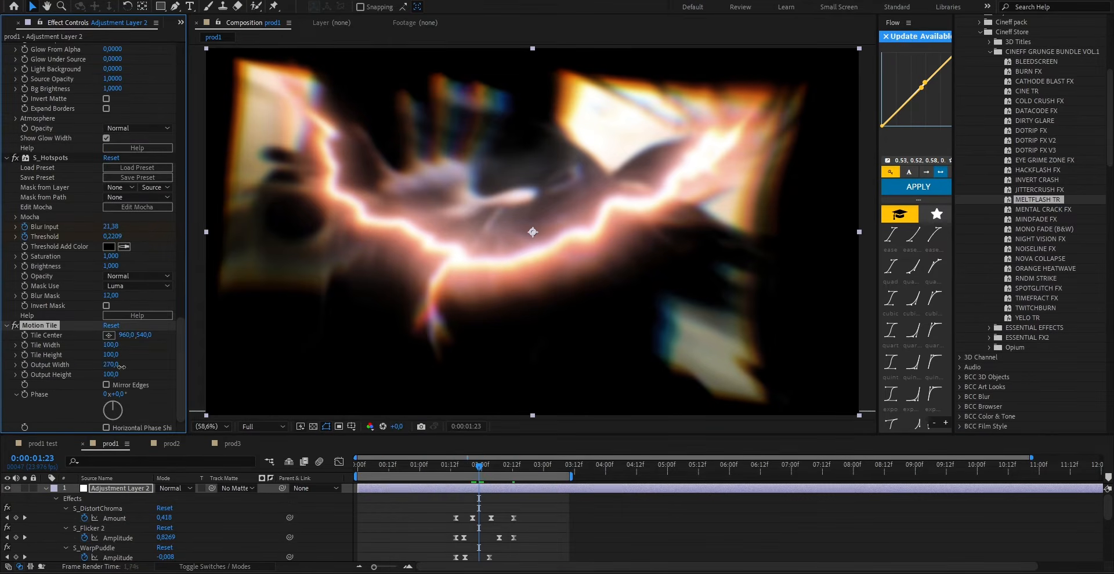
pyautogui.moveTo(120, 366); pyautogui.dragTo(104, 385)
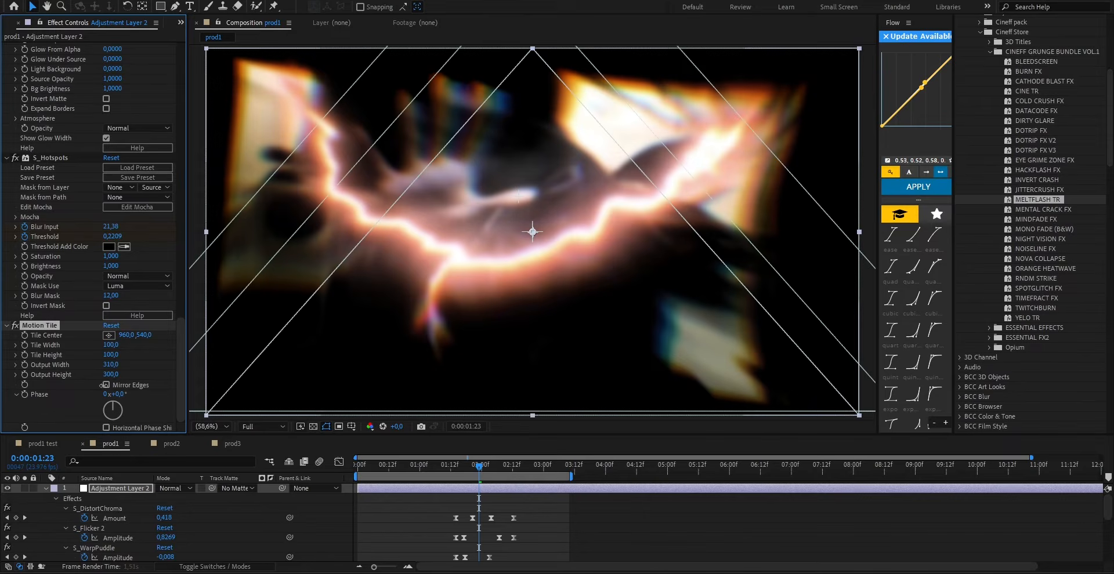
pyautogui.click(106, 386)
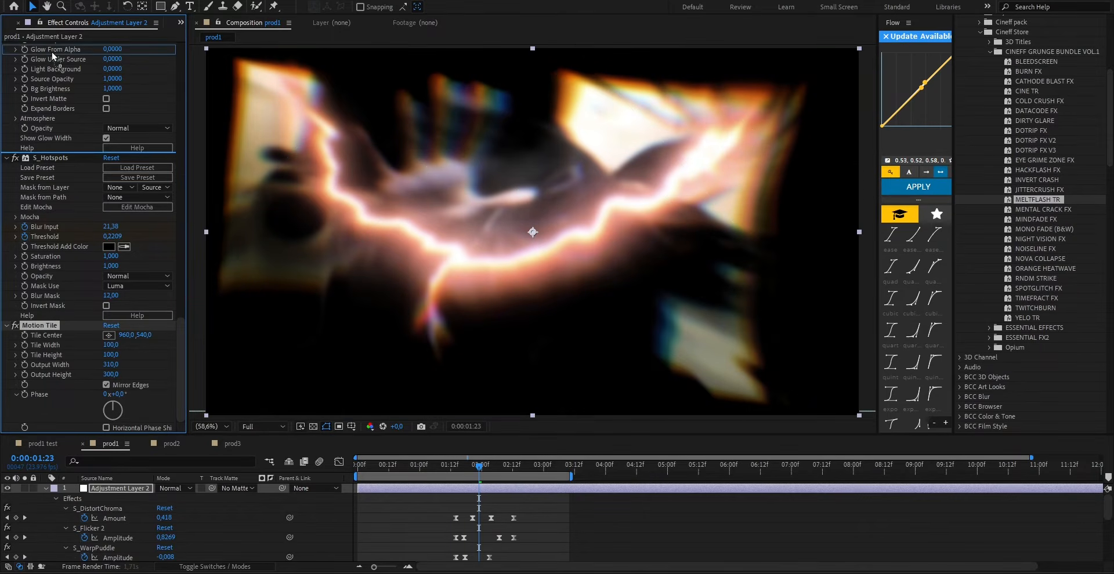
# Move the Motion Tile effect to the top of the adjustment layer's effect stack, above S_DistortChroma
pyautogui.scroll(8, 54, 51)
pyautogui.scroll(15, 53, 51)
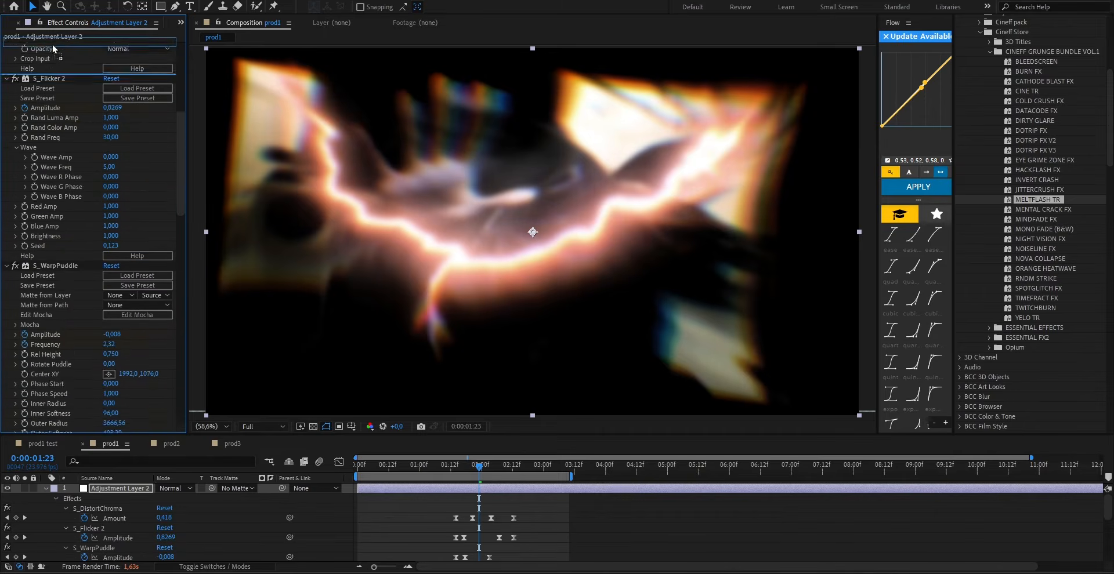
pyautogui.scroll(3, 54, 51)
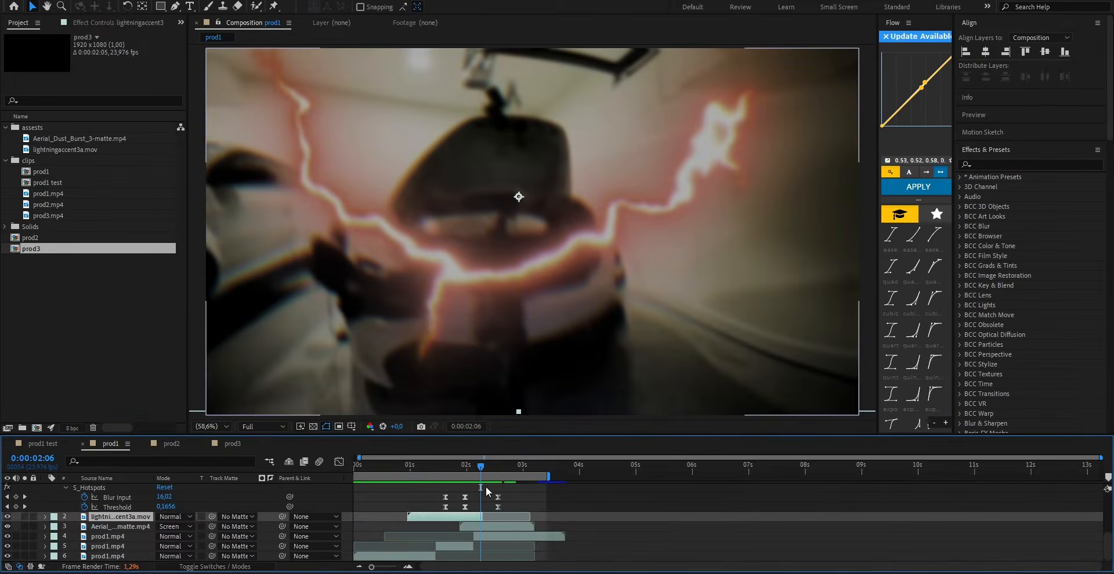
# Split the lightning layer at about 0:00:02:04 and adjust the scale of its second part
pyautogui.moveTo(487, 468)
pyautogui.mouseDown()
pyautogui.moveTo(468, 465)
pyautogui.moveTo(477, 469)
pyautogui.mouseUp()
pyautogui.hotkey('ctrl', 'shift', 'd')
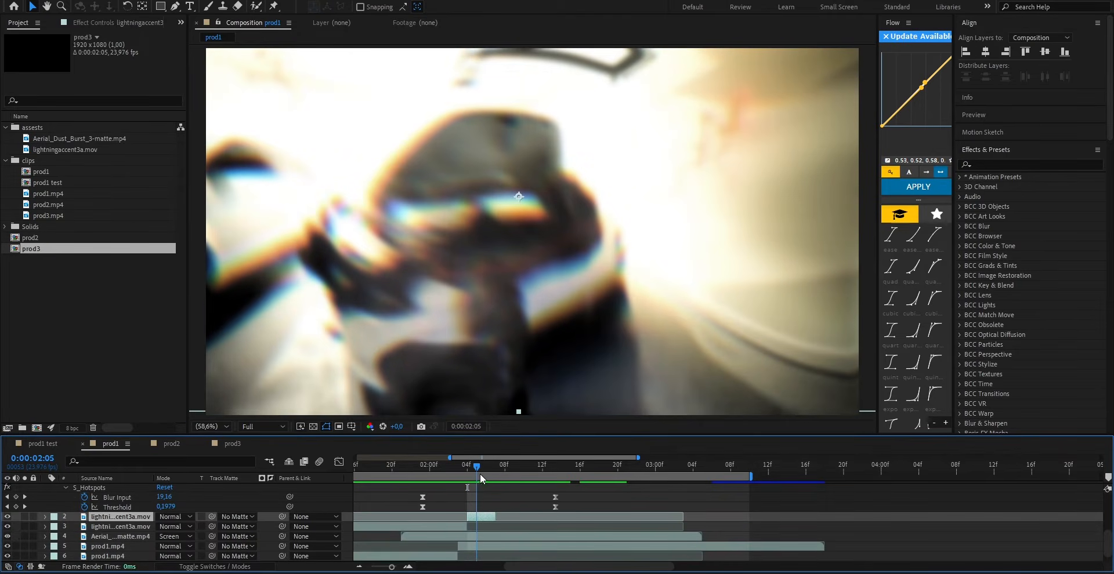
pyautogui.press('s')
pyautogui.moveTo(192, 527); pyautogui.dragTo(246, 525)
pyautogui.click(542, 213)
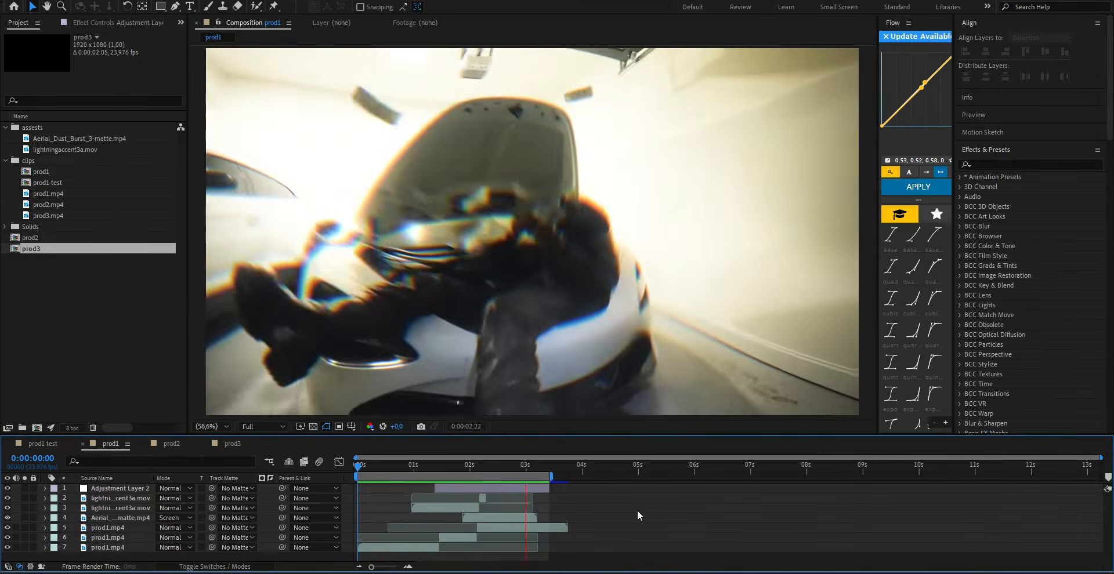
# Stop the preview and delete all effects from the adjustment layer
pyautogui.press('space')
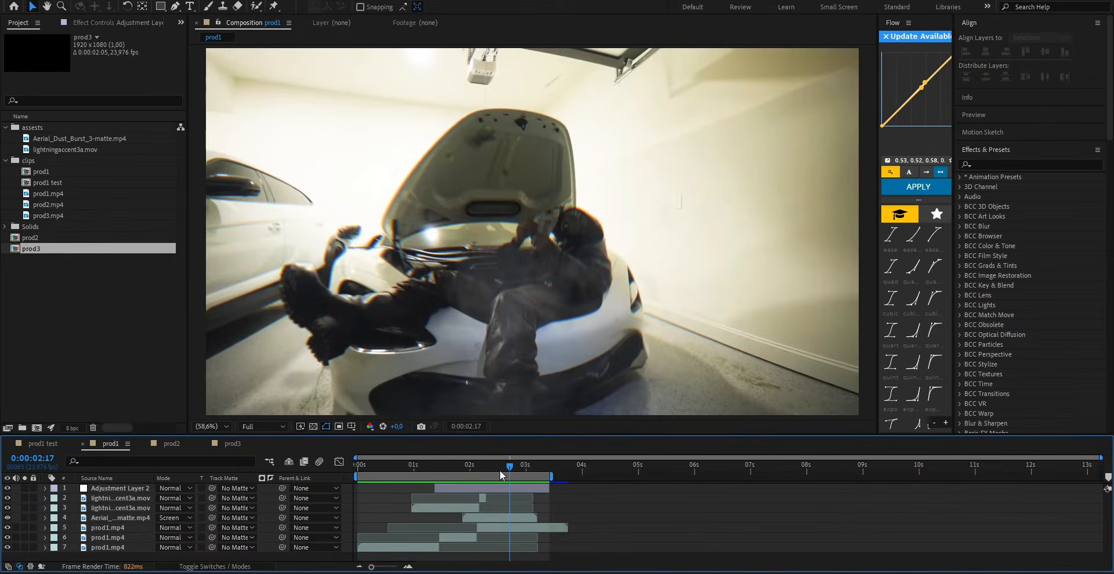
pyautogui.click(473, 469)
pyautogui.click(476, 487)
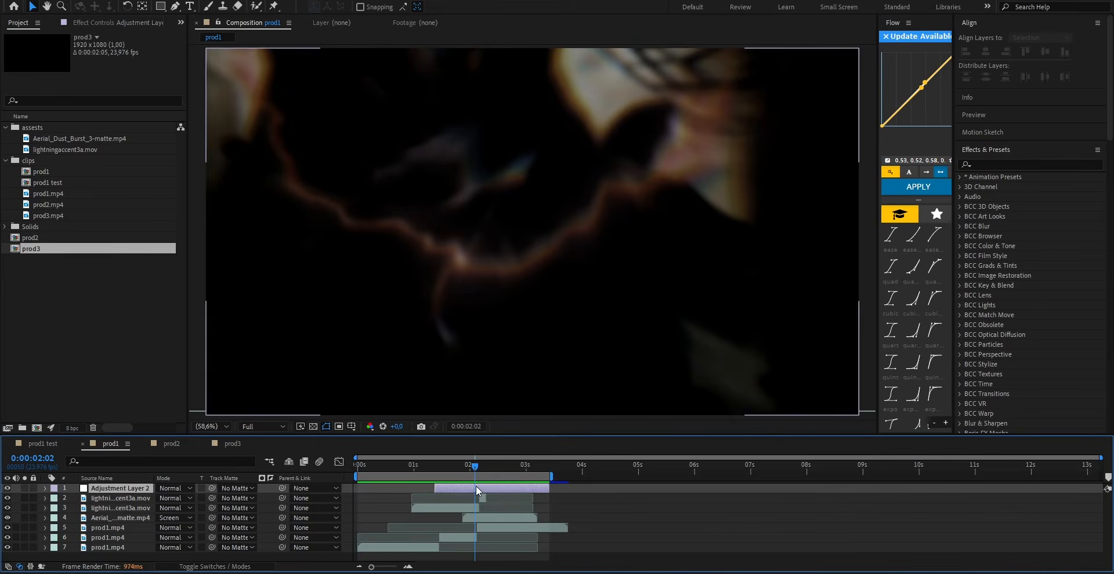
pyautogui.click(115, 23)
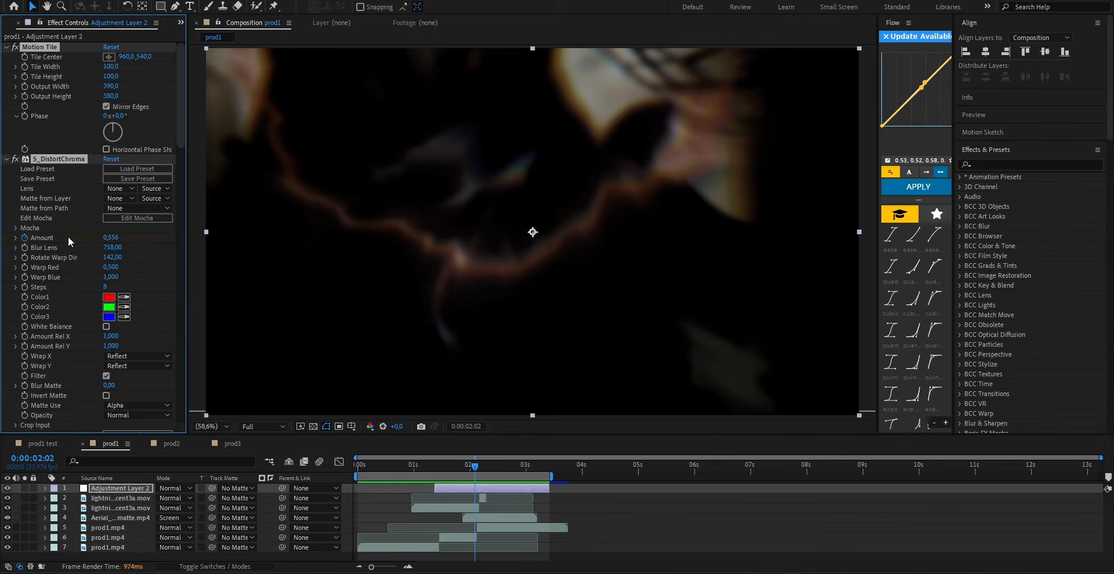
pyautogui.press('Delete')
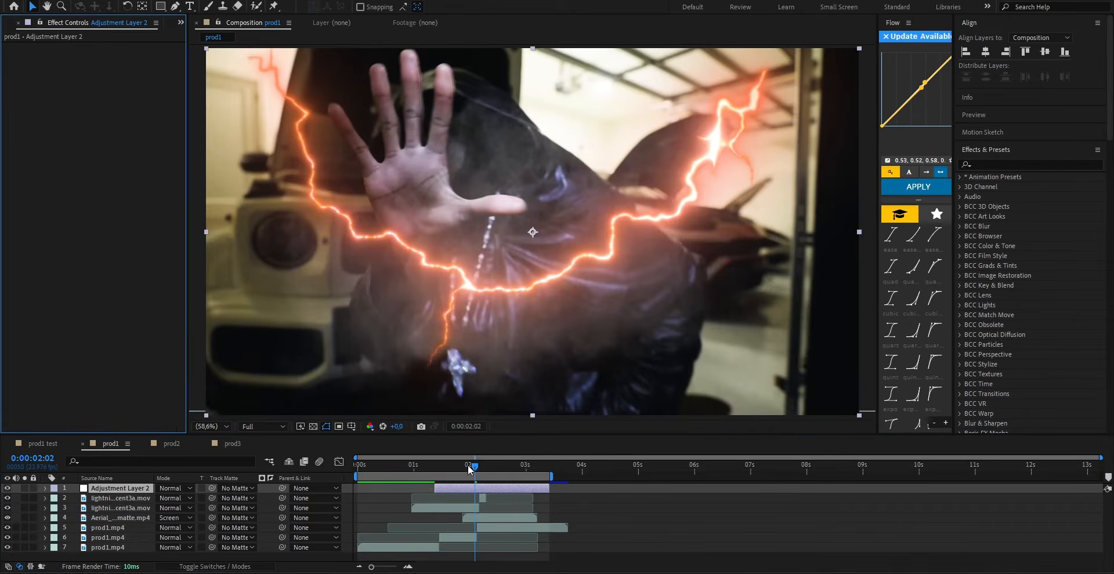
# Apply S_Flicker with amplitude 1 to the adjustment layer and trim the layer to about 0:00:01:14 to 0:00:02:23
pyautogui.moveTo(469, 468); pyautogui.dragTo(460, 469)
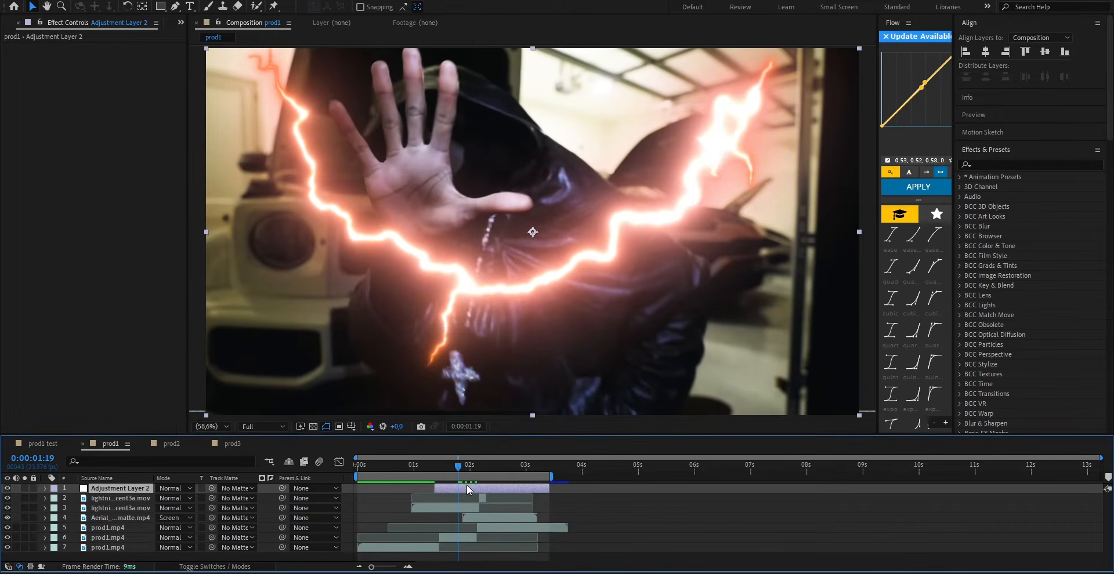
pyautogui.hotkey('ctrl', 'space')
pyautogui.write('flic')
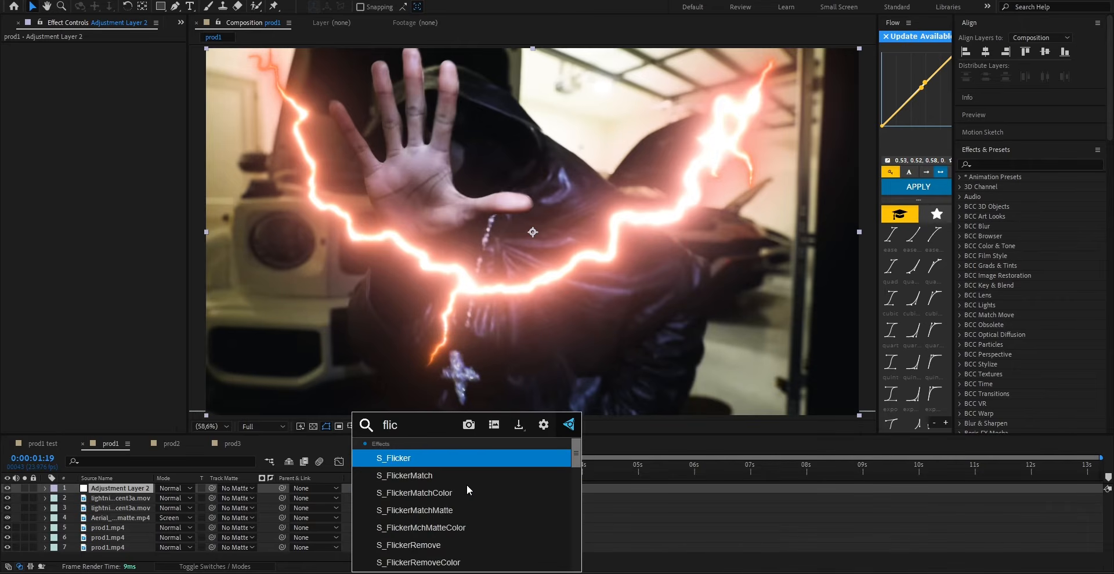
pyautogui.press('Return')
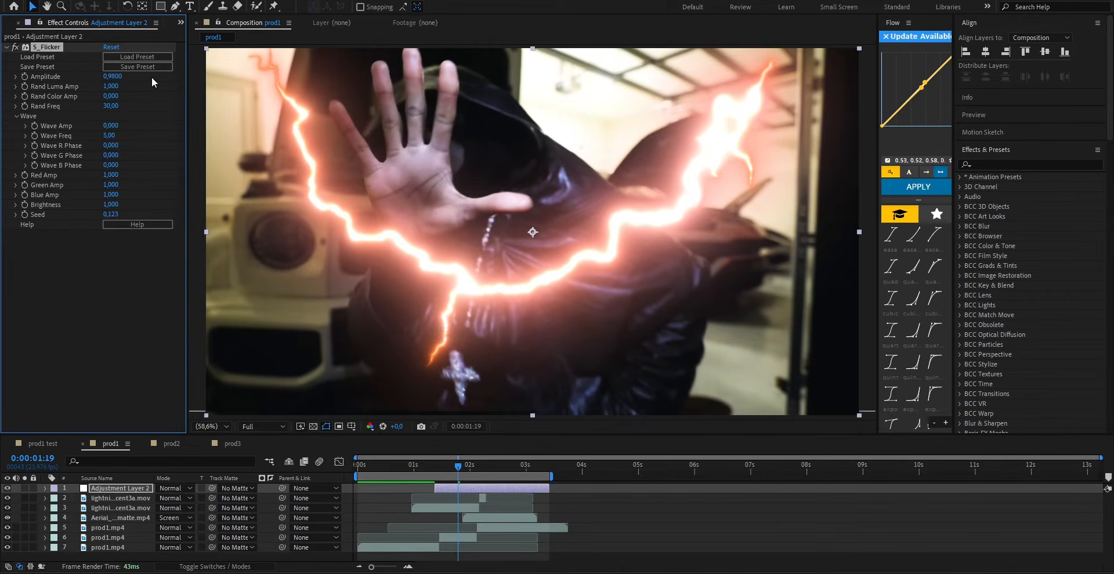
pyautogui.click(124, 76)
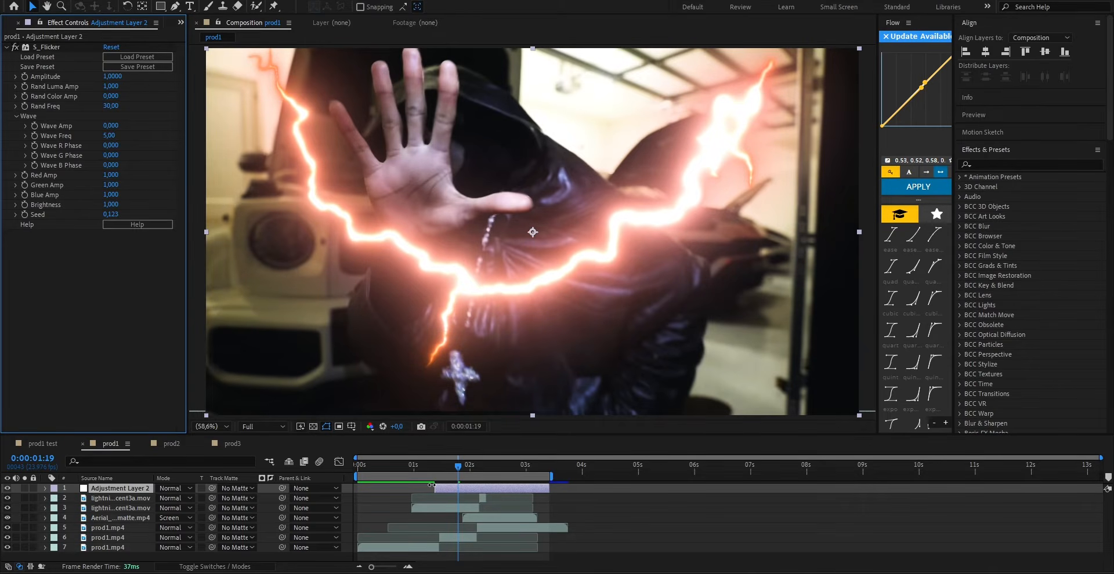
pyautogui.moveTo(431, 485); pyautogui.dragTo(515, 495)
# Add S_Hotspots to the adjustment layer and set its threshold to 0,21
pyautogui.hotkey('ctrl', 'space')
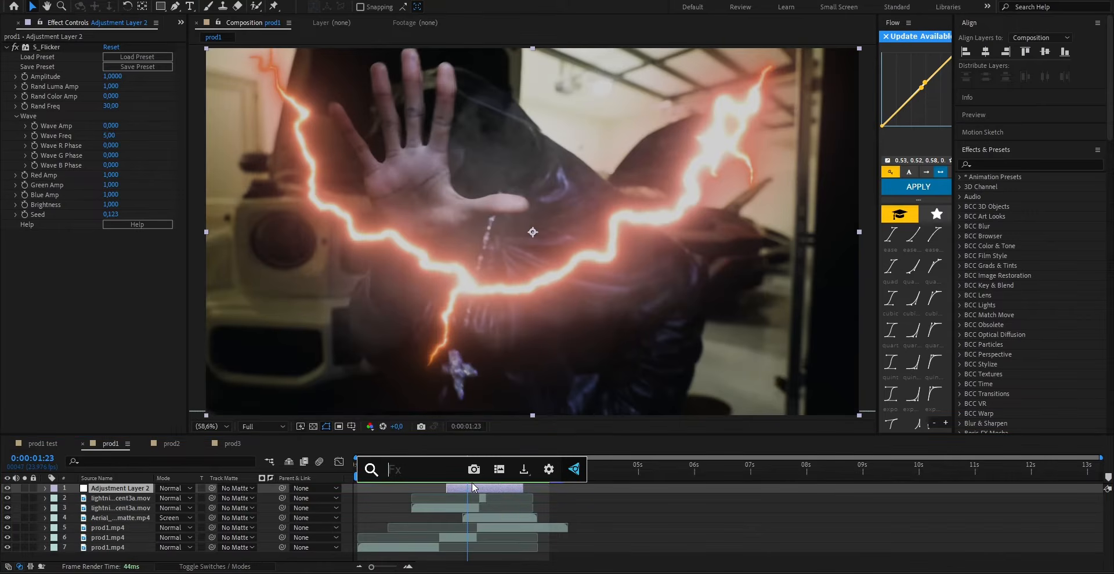
pyautogui.write('hot')
pyautogui.press('Return')
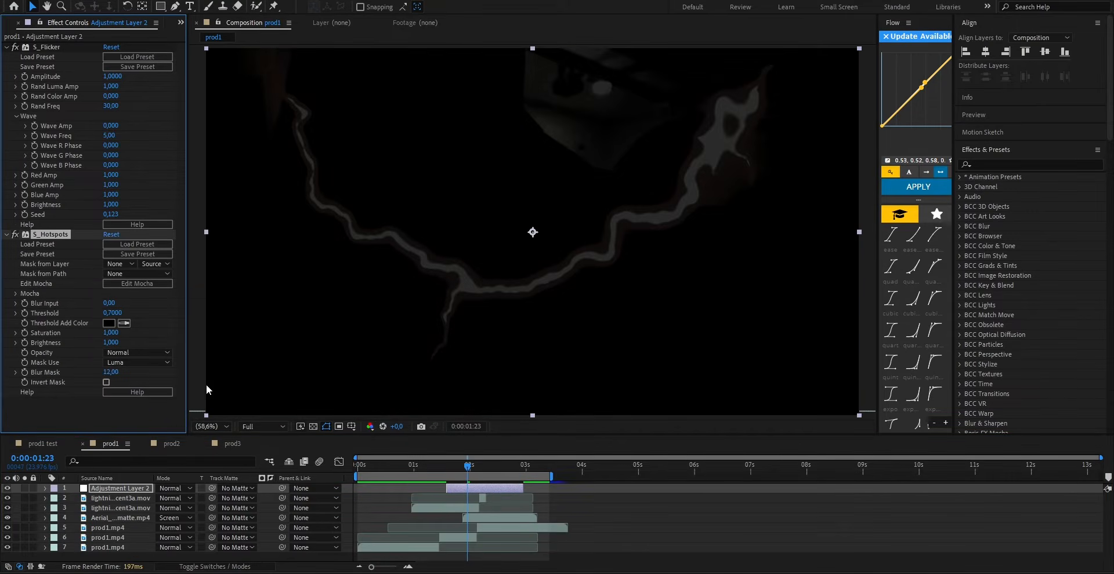
pyautogui.moveTo(112, 313); pyautogui.dragTo(75, 315)
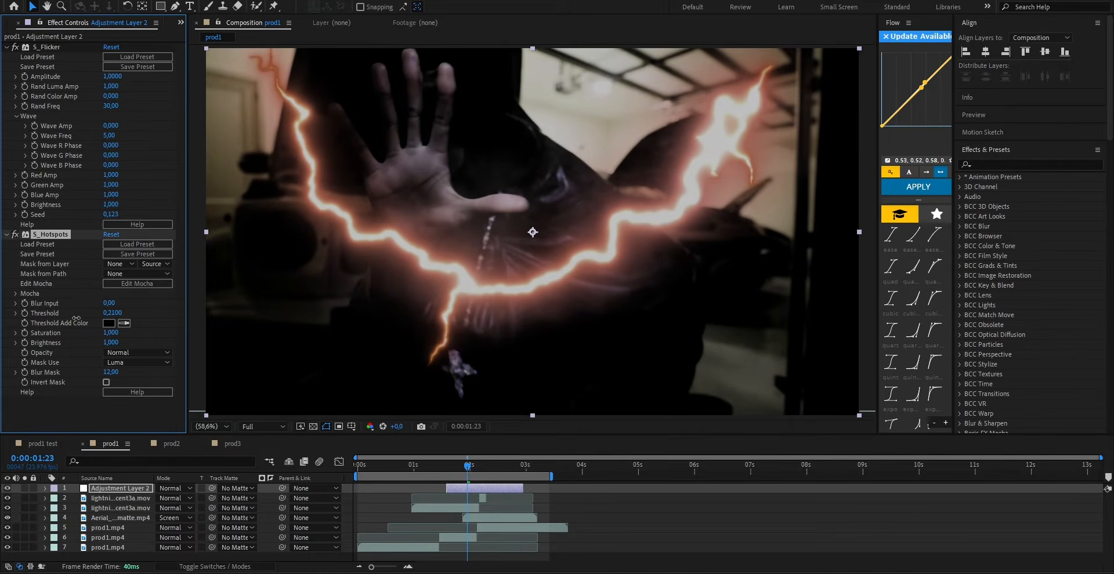
# Keyframe the S_Hotspots threshold at 0 at 0:00:01:14 and at 0,21 at about 0:00:02:02
pyautogui.press('u')
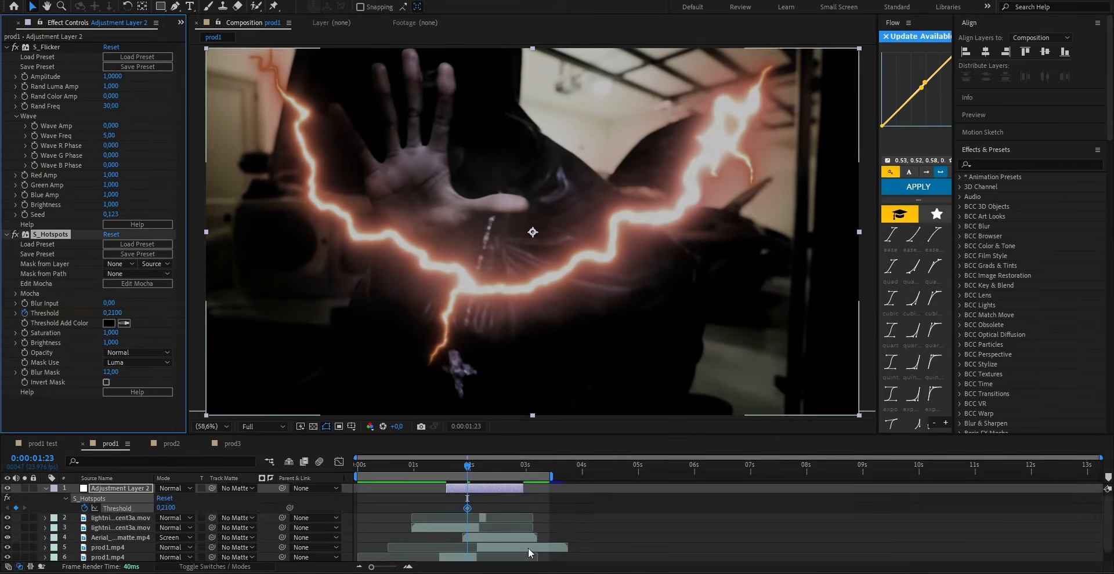
pyautogui.scroll(2, 468, 512)
pyautogui.moveTo(472, 510); pyautogui.dragTo(500, 512)
pyautogui.moveTo(418, 467); pyautogui.dragTo(387, 465)
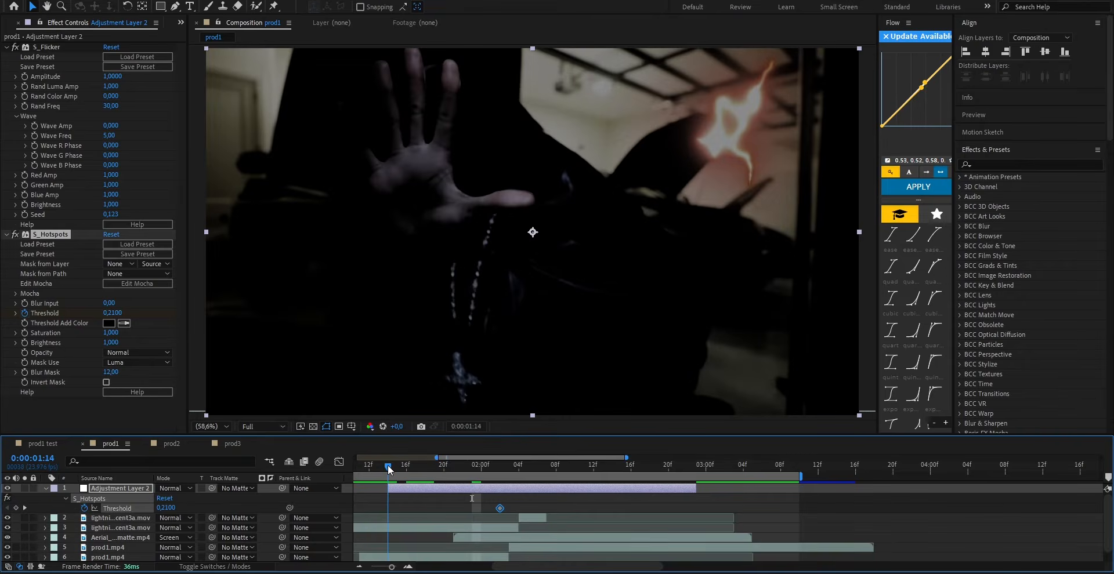
pyautogui.moveTo(114, 312); pyautogui.dragTo(22, 321)
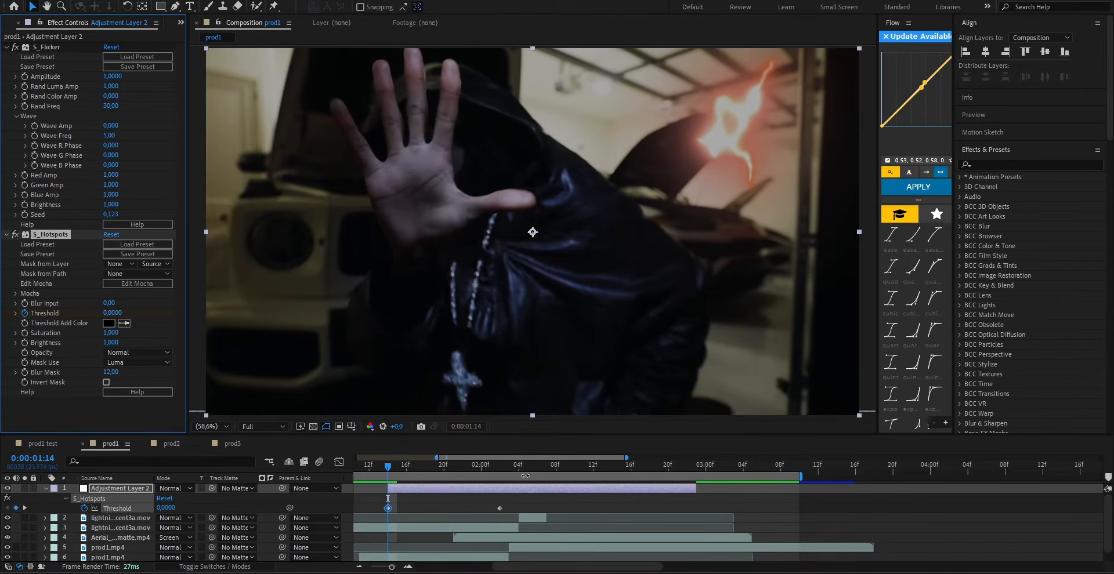
# Add a threshold keyframe of 0 at 0:00:02:22, shift the middle keyframe to 0:00:02:03, and preview from 0:00:01:07
pyautogui.moveTo(535, 467); pyautogui.dragTo(691, 499)
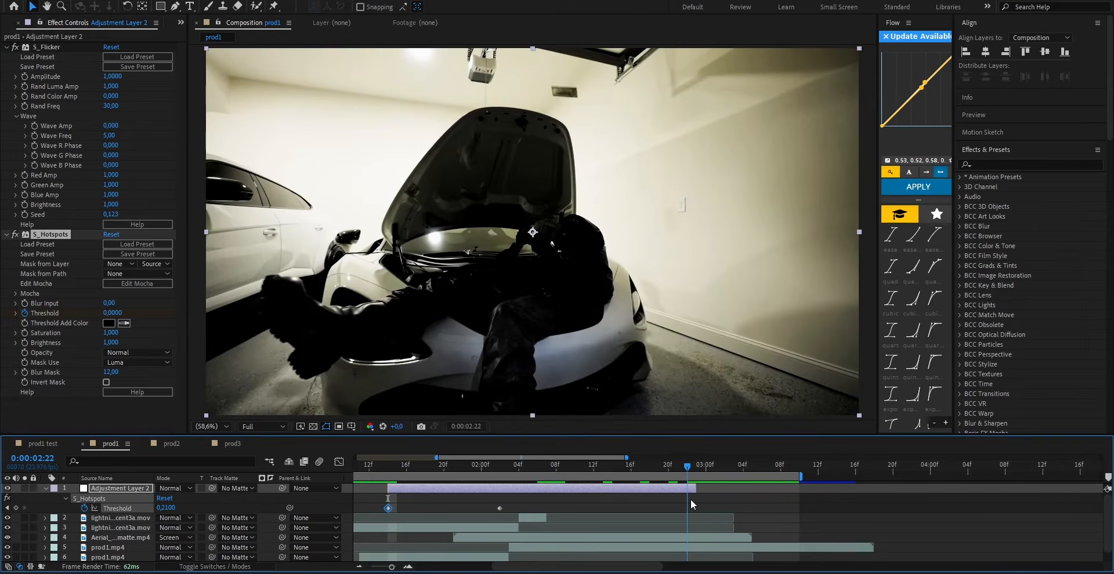
pyautogui.moveTo(109, 316); pyautogui.dragTo(63, 318)
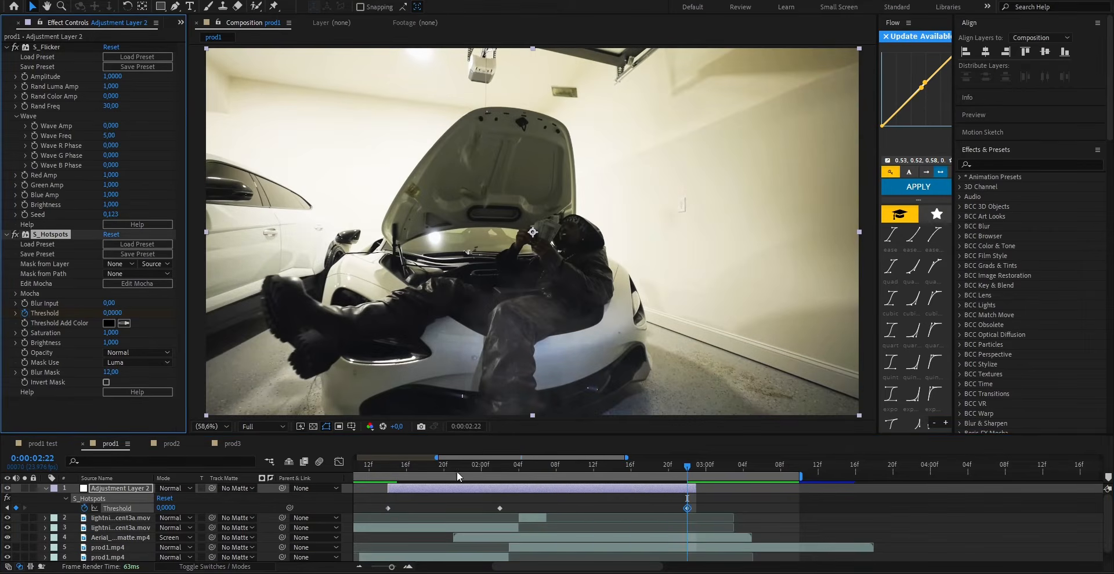
pyautogui.scroll(-3, 635, 513)
pyautogui.moveTo(500, 507); pyautogui.dragTo(503, 508)
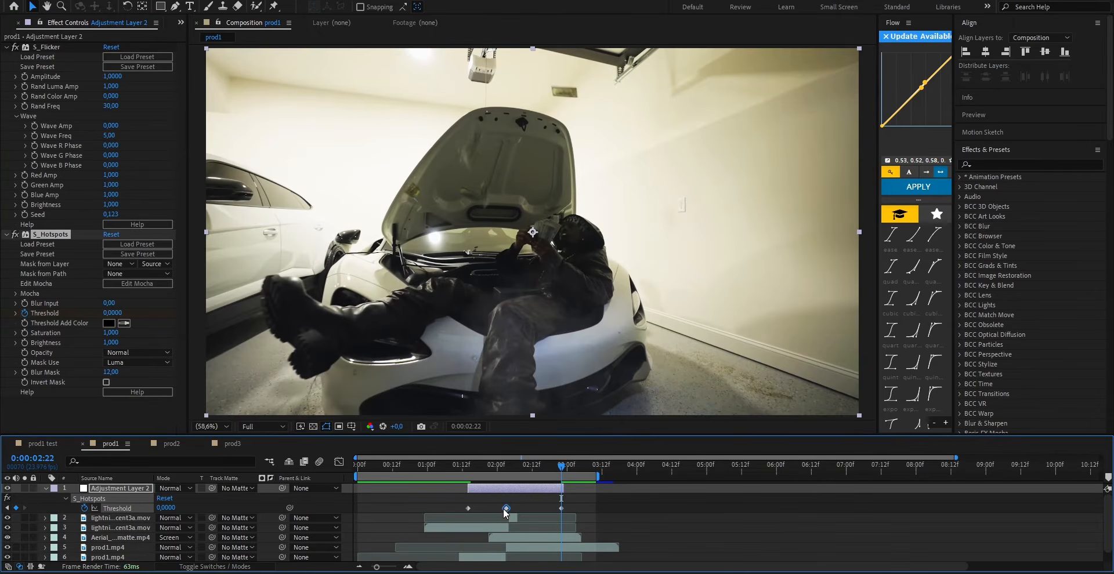
pyautogui.click(446, 464)
pyautogui.press('space')
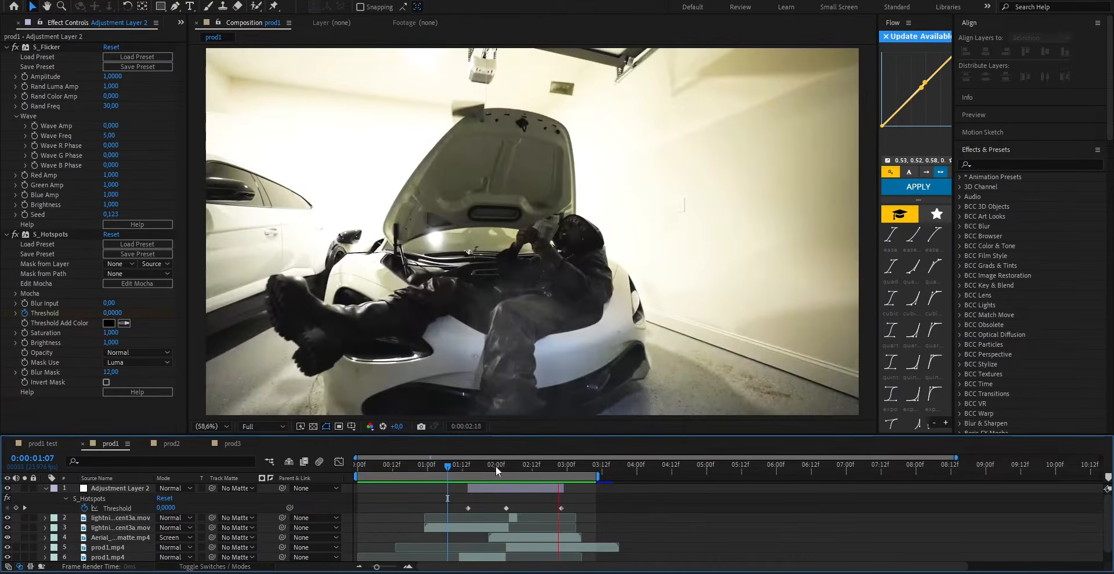
# Add S_DistortChroma to the adjustment layer with Blur Lens 763 and Amount 0
pyautogui.moveTo(496, 465); pyautogui.dragTo(506, 476)
pyautogui.click(512, 492)
pyautogui.hotkey('ctrl', 'space')
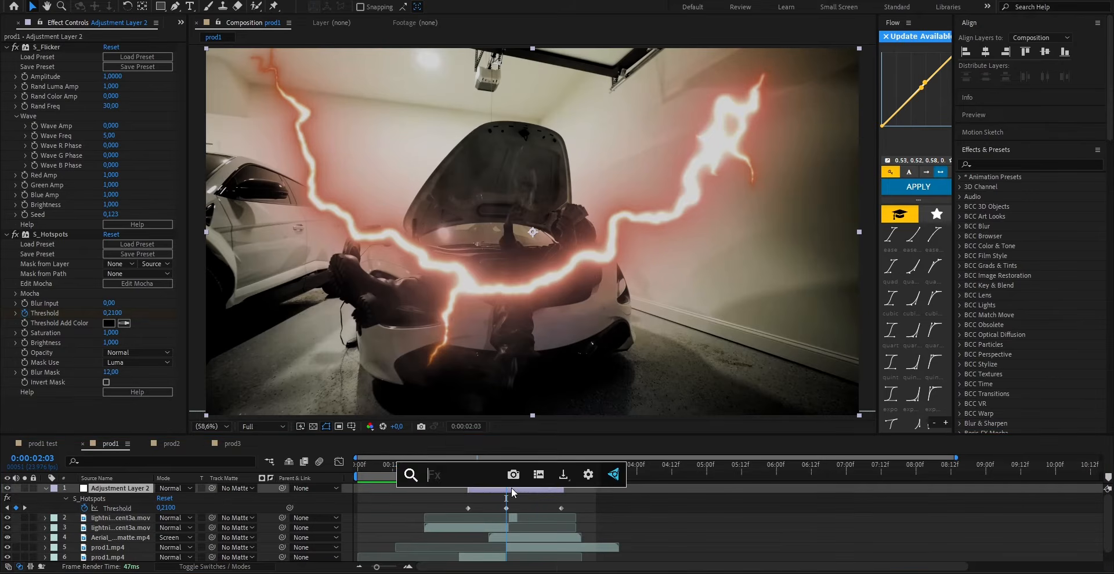
pyautogui.write('dist')
pyautogui.click(473, 511)
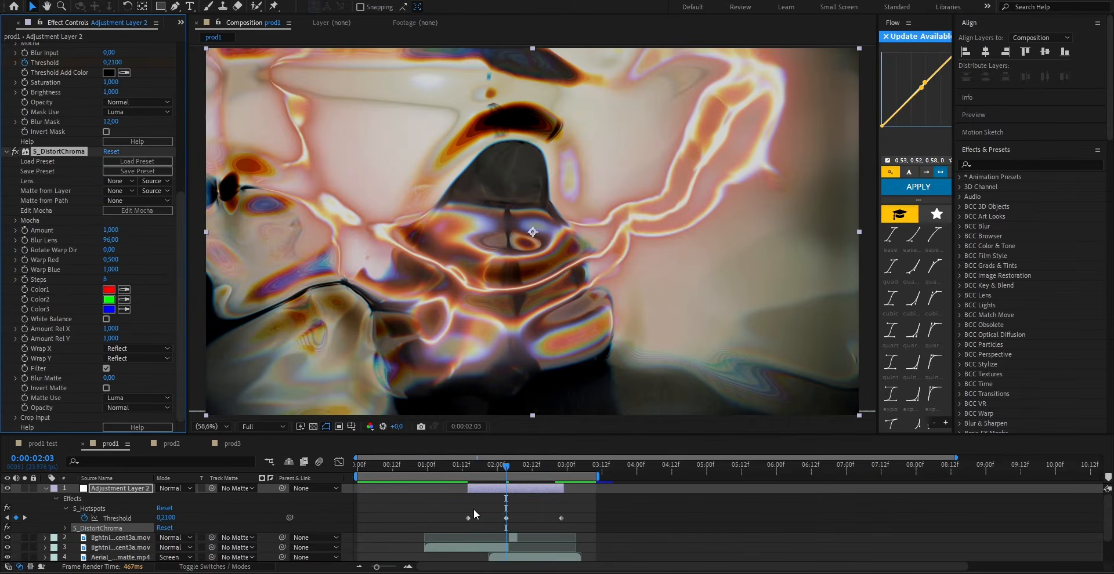
pyautogui.moveTo(110, 244); pyautogui.dragTo(505, 232)
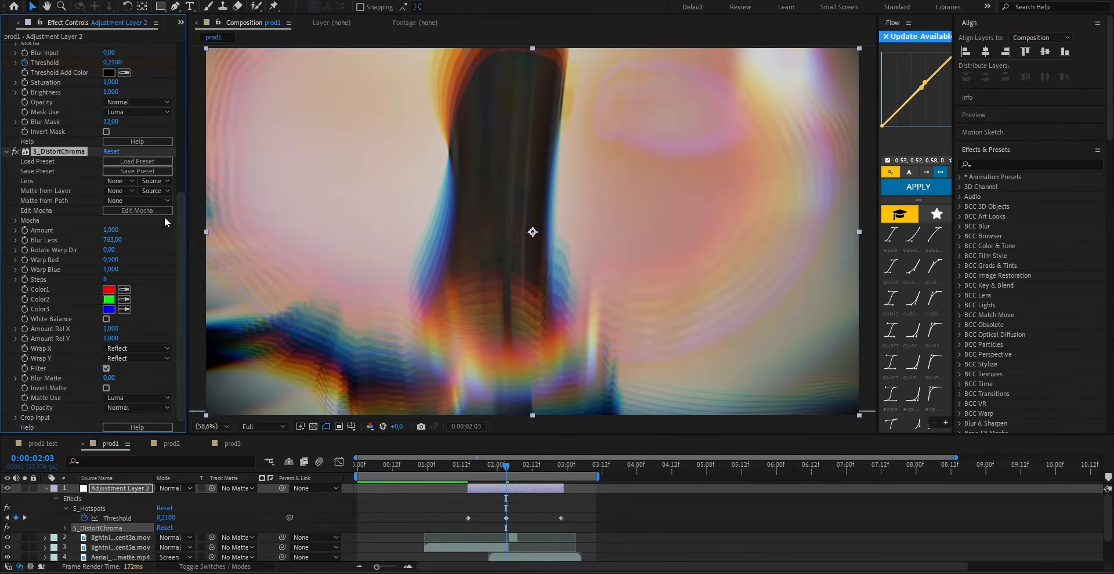
pyautogui.click(164, 237)
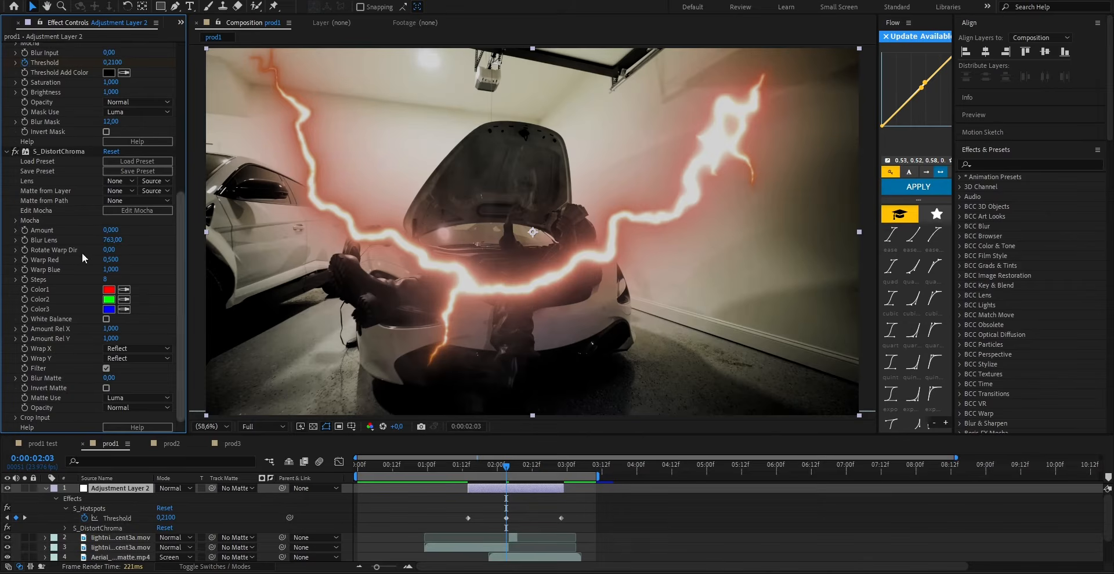
# Keyframe the S_DistortChroma Amount at 0 at 0:00:01:14 and at 0,38 at 0:00:02:03
pyautogui.click(25, 231)
pyautogui.press('y')
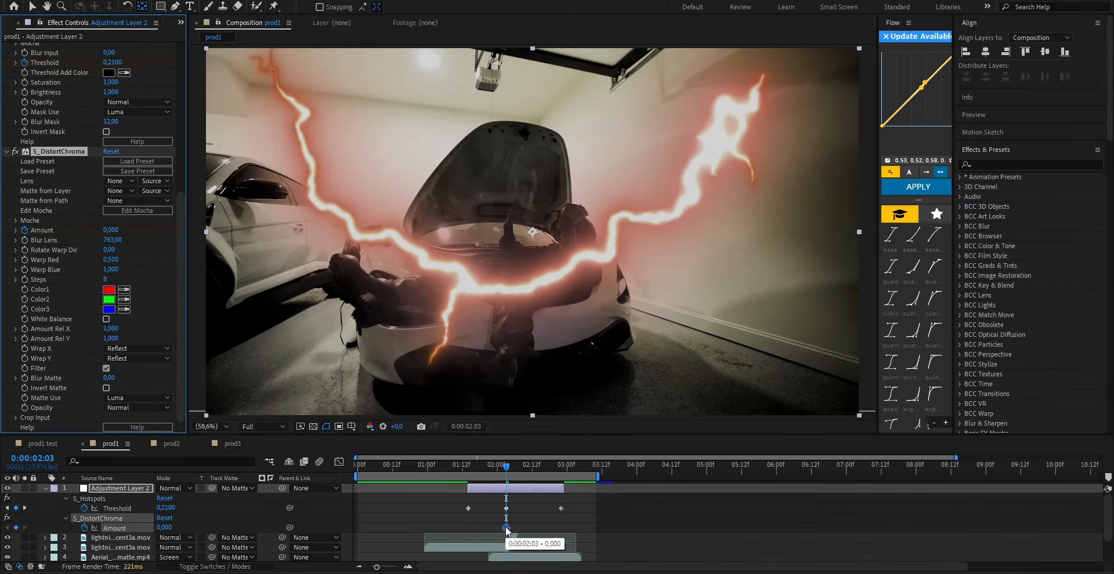
pyautogui.press('u')
pyautogui.click(504, 527)
pyautogui.moveTo(503, 529); pyautogui.dragTo(468, 528)
pyautogui.click(469, 468)
pyautogui.press('=')
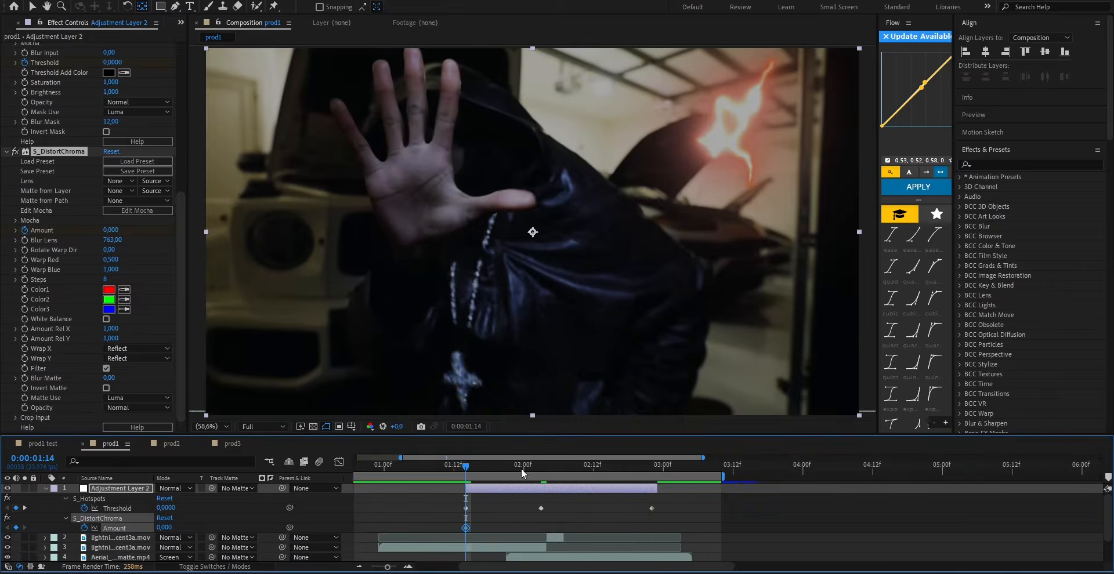
pyautogui.moveTo(545, 469); pyautogui.dragTo(542, 465)
pyautogui.moveTo(110, 230); pyautogui.dragTo(139, 234)
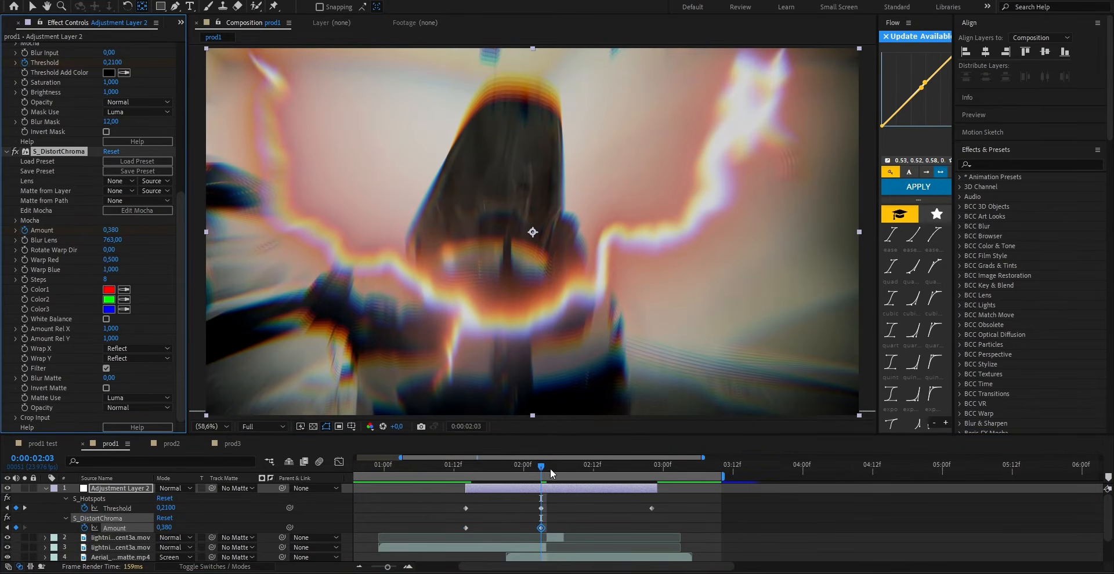
# Add an S_DistortChroma Amount keyframe of 0 at 0:00:02:22 on the adjustment layer
pyautogui.moveTo(544, 462); pyautogui.dragTo(652, 488)
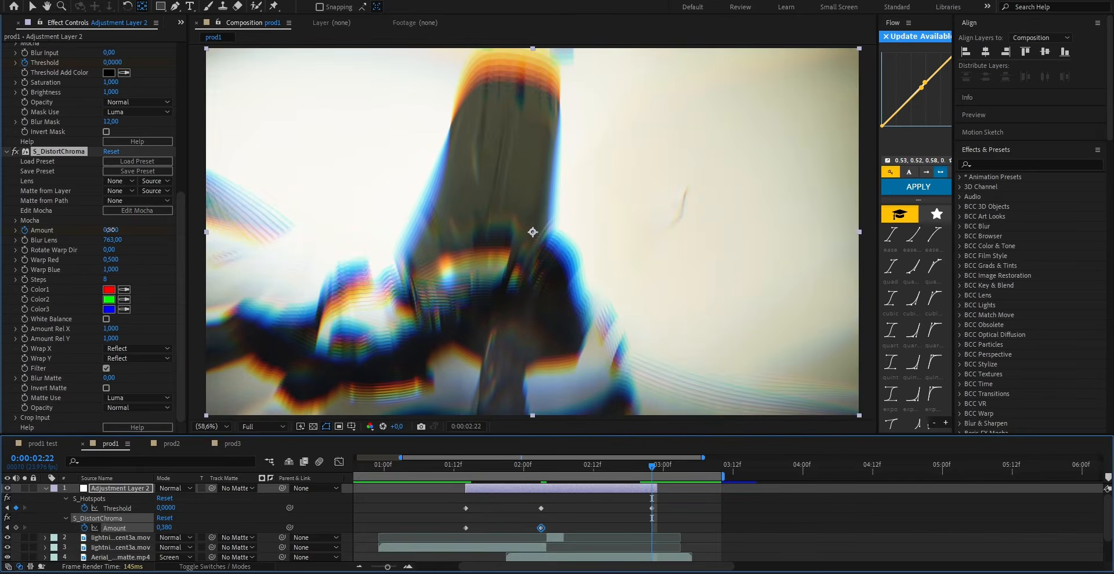
pyautogui.click(110, 231)
pyautogui.write('0')
pyautogui.click(164, 236)
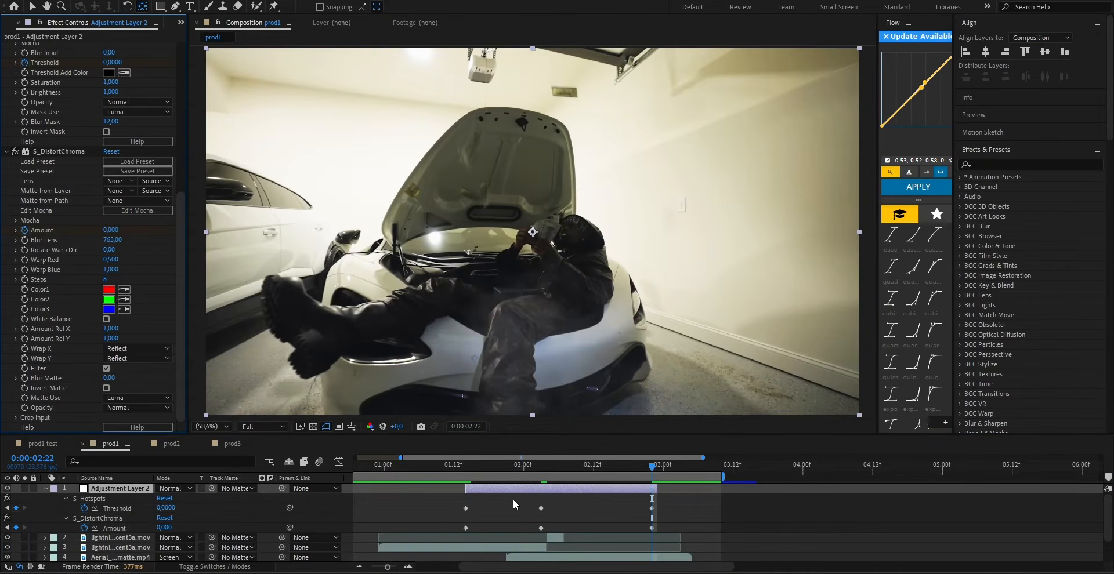
# Apply Easy Ease to all Threshold and Amount keyframes and preview the transition from 0:00:00:10
pyautogui.scroll(-3, 513, 502)
pyautogui.moveTo(423, 497); pyautogui.dragTo(551, 525)
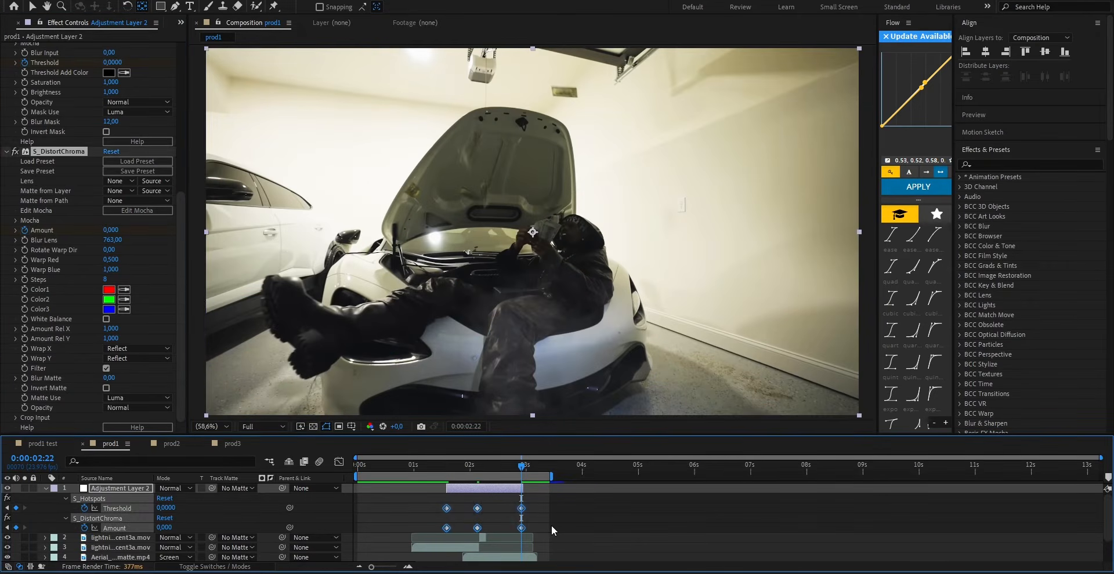
pyautogui.press('F9')
pyautogui.moveTo(430, 466); pyautogui.dragTo(388, 495)
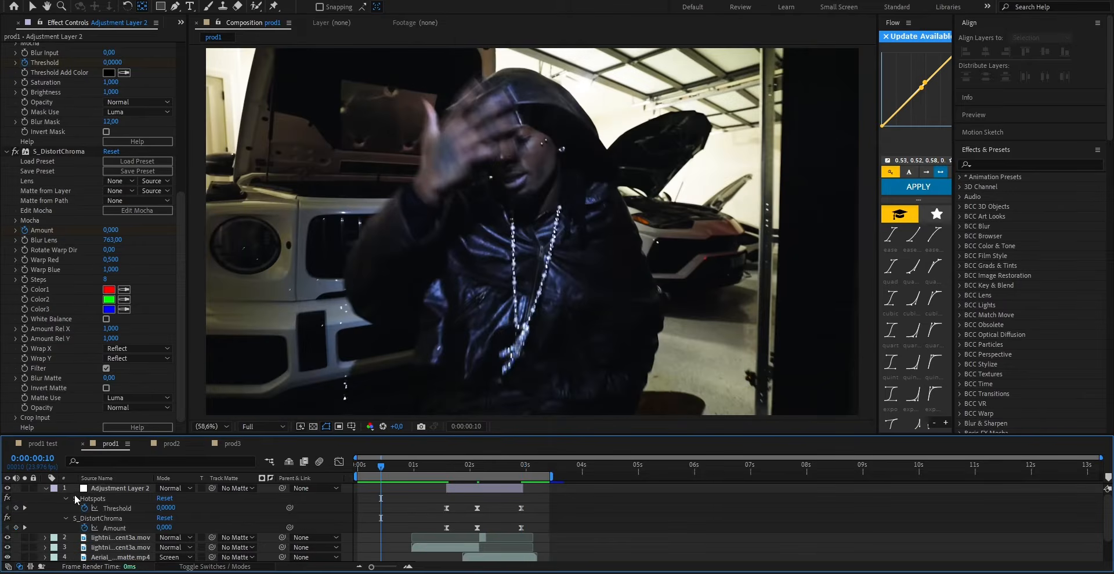
pyautogui.click(42, 493)
pyautogui.press('space')
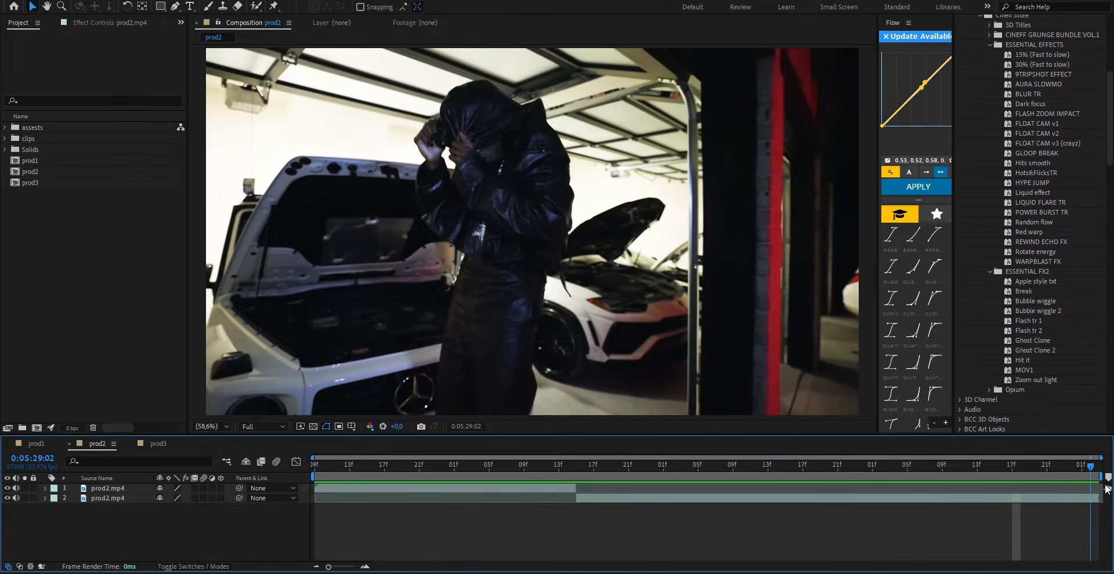
# Split the first clip in prod2 at 0:05:26:14 and freeze the frame of the short piece after the cut
pyautogui.click(411, 465)
pyautogui.press('space')
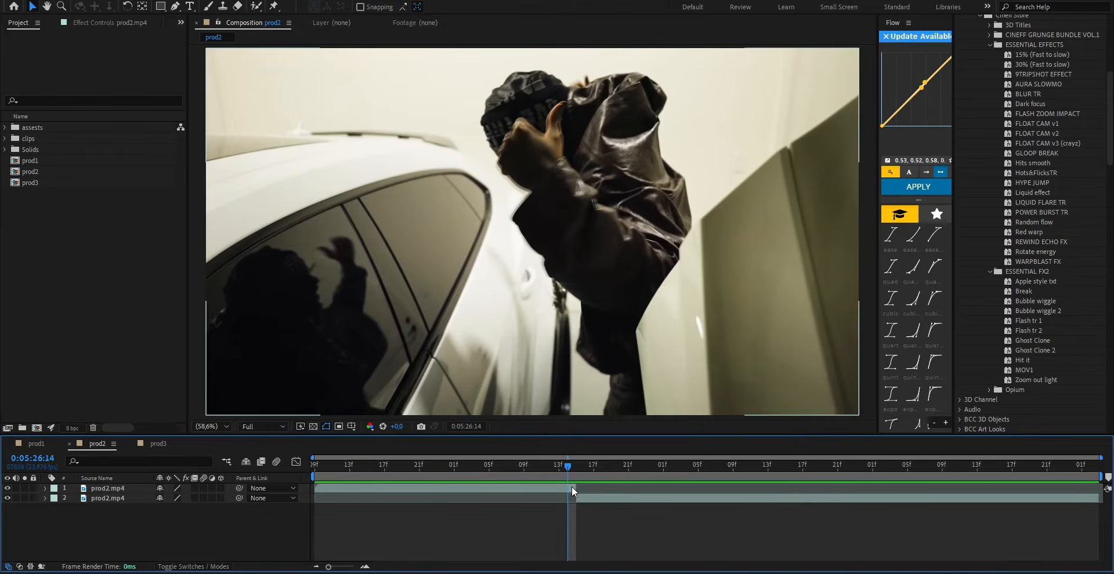
pyautogui.click(572, 489)
pyautogui.hotkey('ctrl', 'shift', 'd')
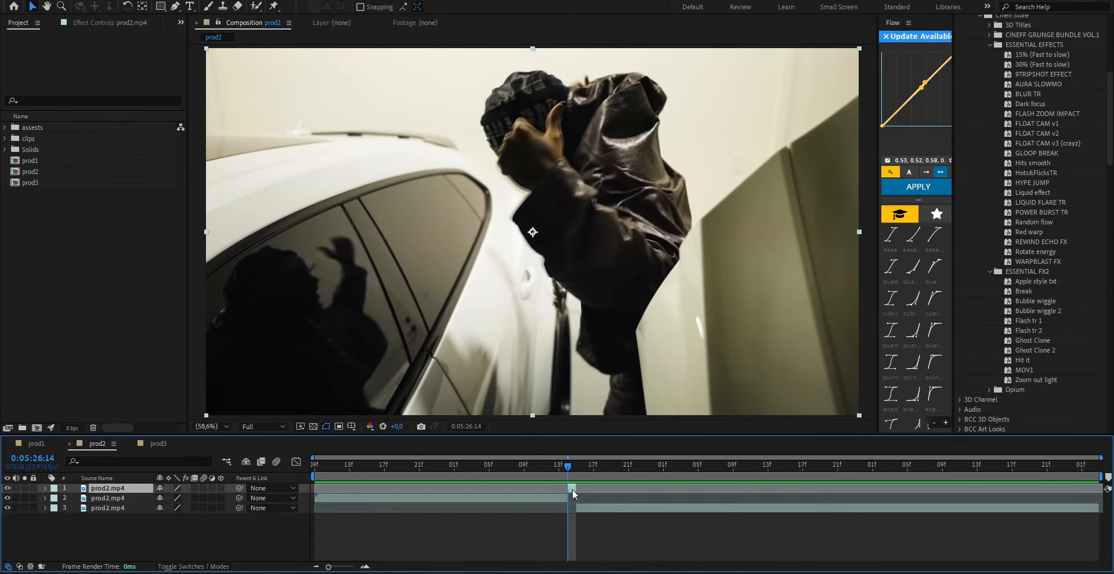
pyautogui.rightClick(572, 489)
pyautogui.moveTo(616, 207)
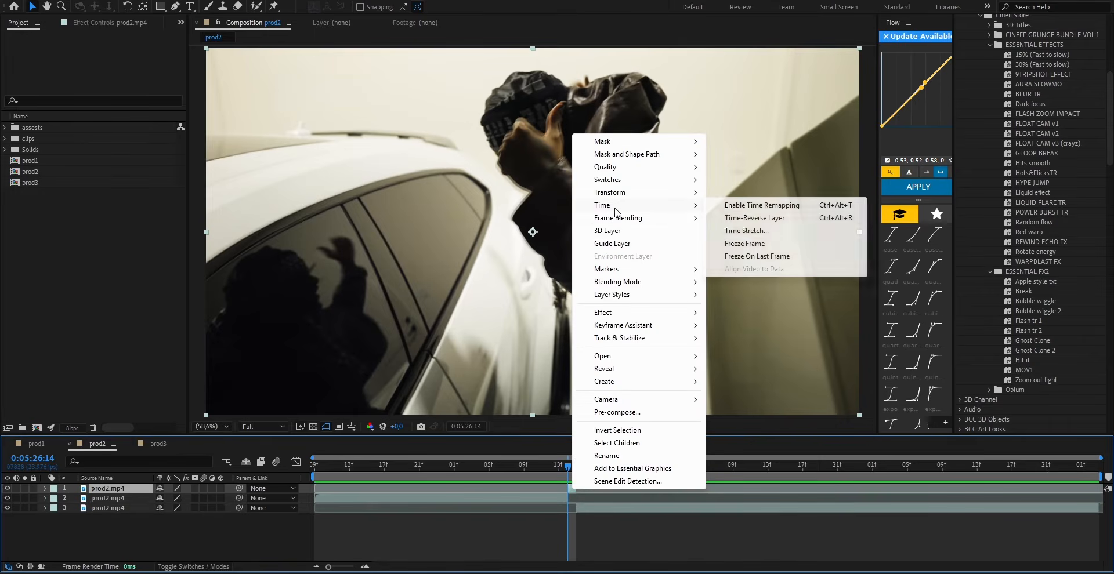
pyautogui.click(762, 250)
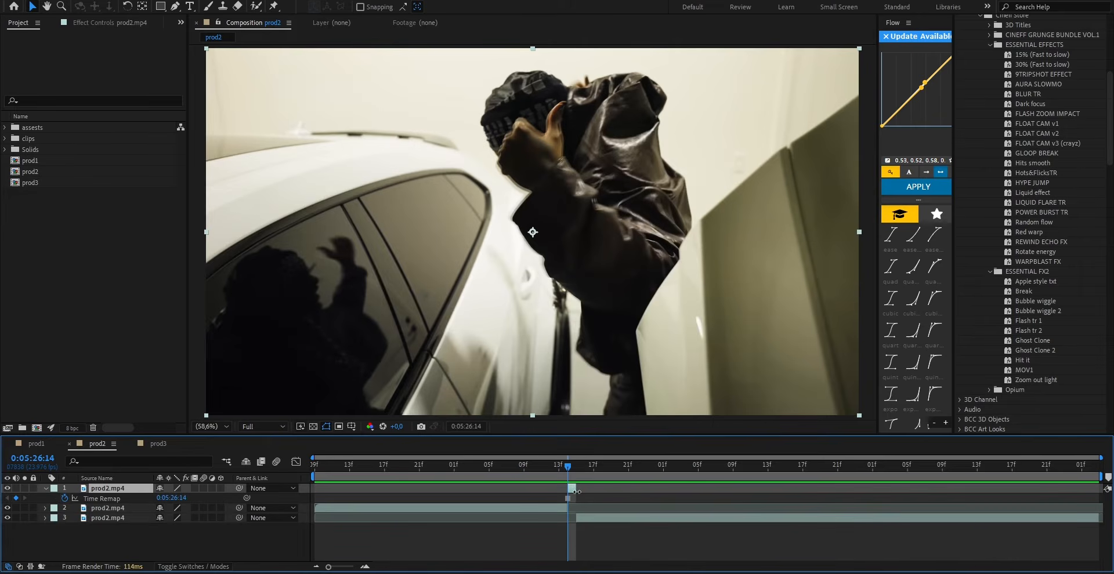
# Extend the frozen piece to the end of the composition and pre-compose it as prod2.mp4 Comp 2, moving all attributes
pyautogui.moveTo(576, 492); pyautogui.dragTo(1099, 494)
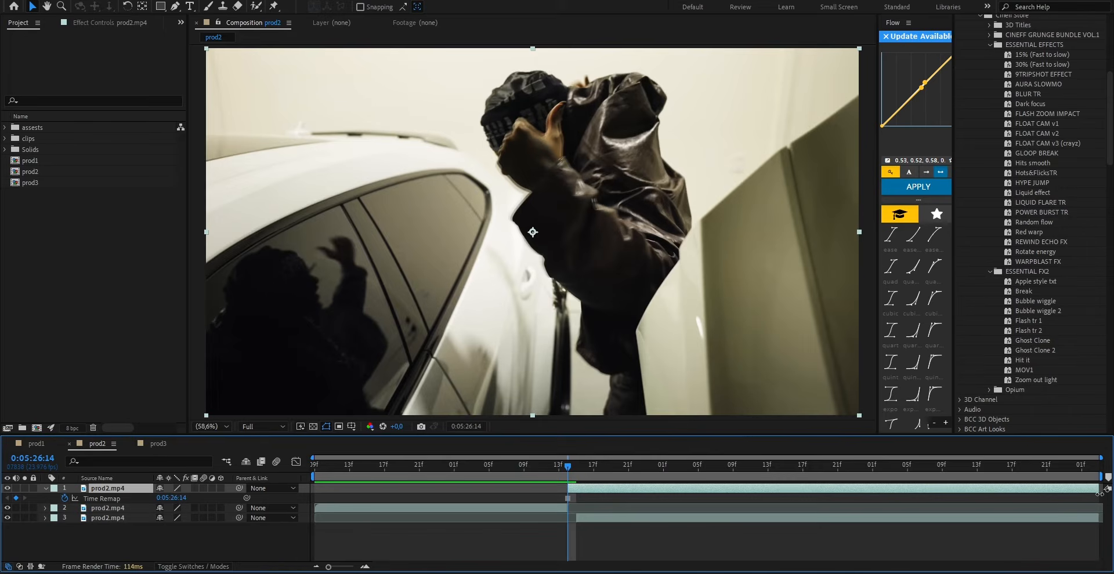
pyautogui.rightClick(593, 490)
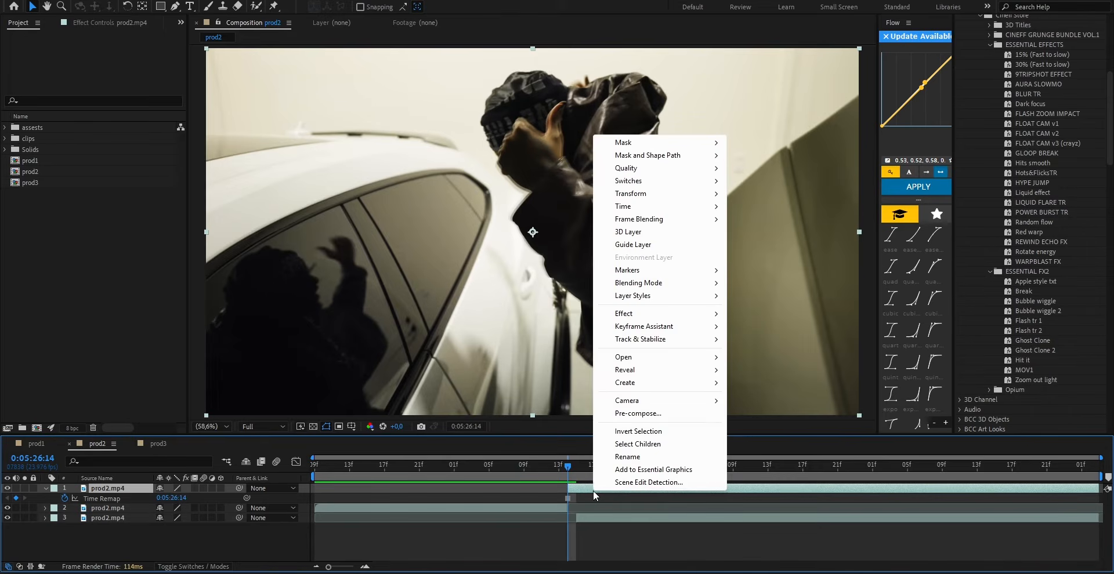
pyautogui.click(643, 412)
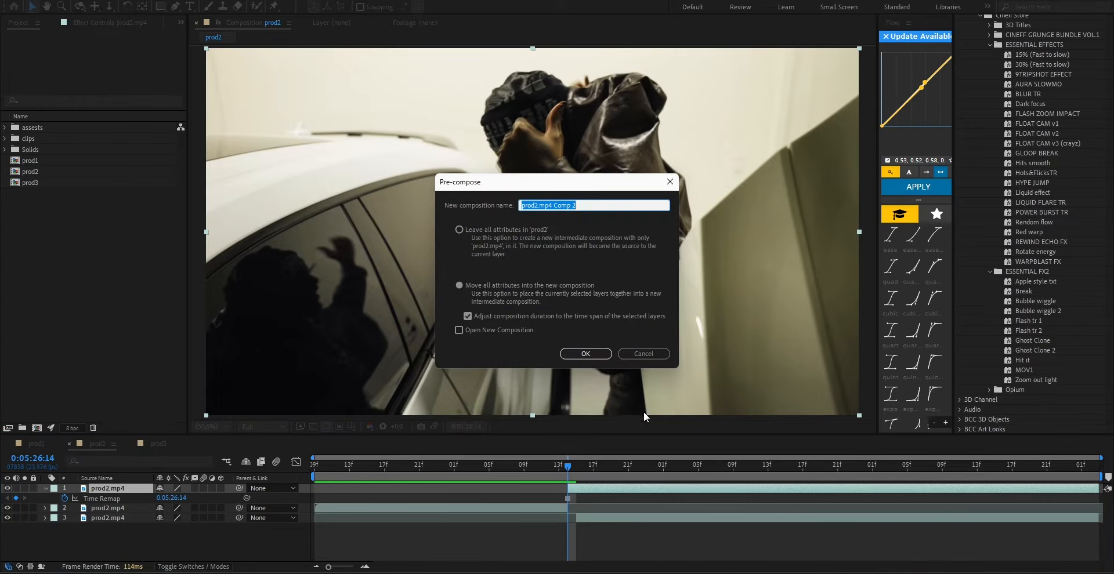
pyautogui.click(579, 356)
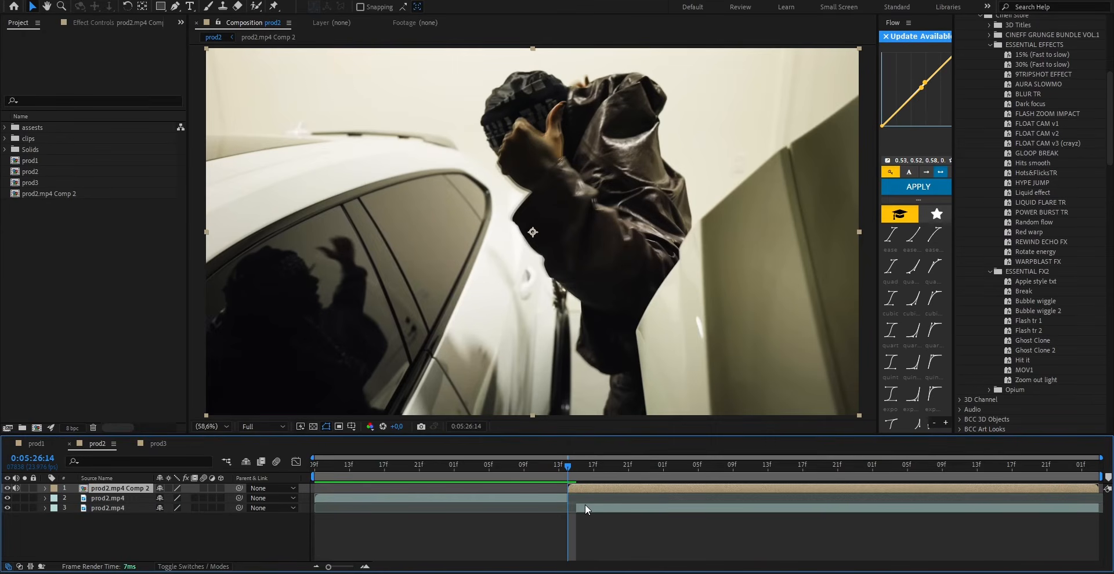
# Shift the second scene's clip on layer 3 earlier so it starts at 0:05:26:14
pyautogui.scroll(3, 575, 507)
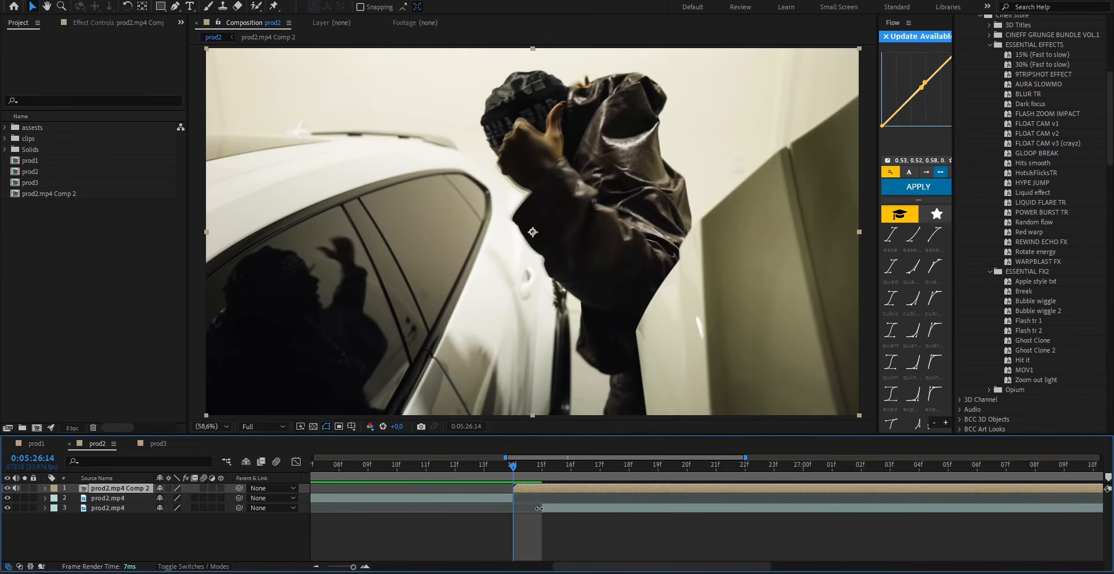
pyautogui.click(539, 509)
pyautogui.scroll(-3, 532, 510)
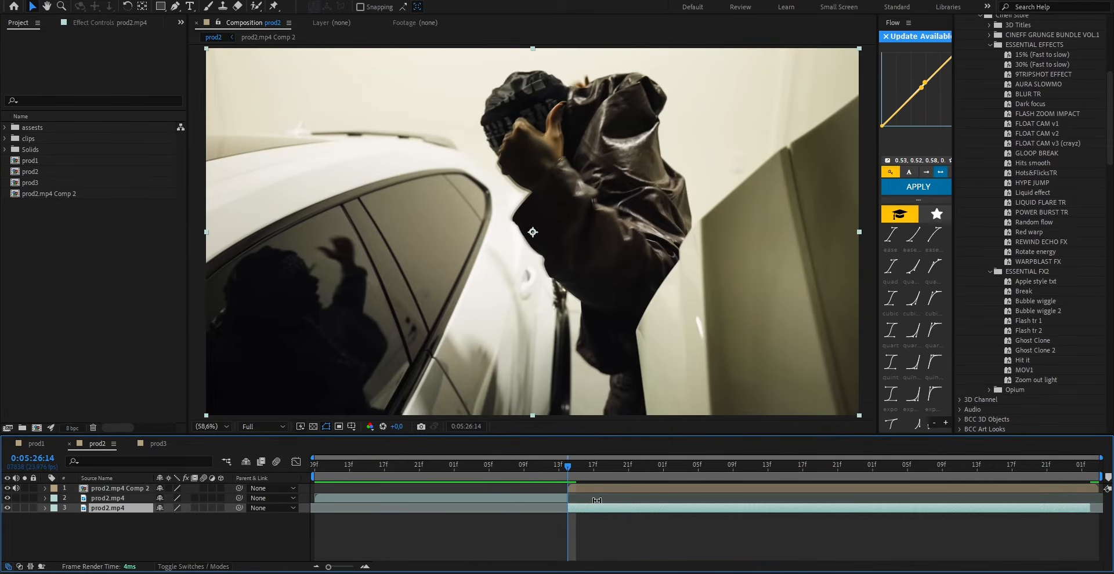
# Apply the Shatter effect to prod2.mp4 Comp 2
pyautogui.click(581, 485)
pyautogui.hotkey('ctrl', 'space')
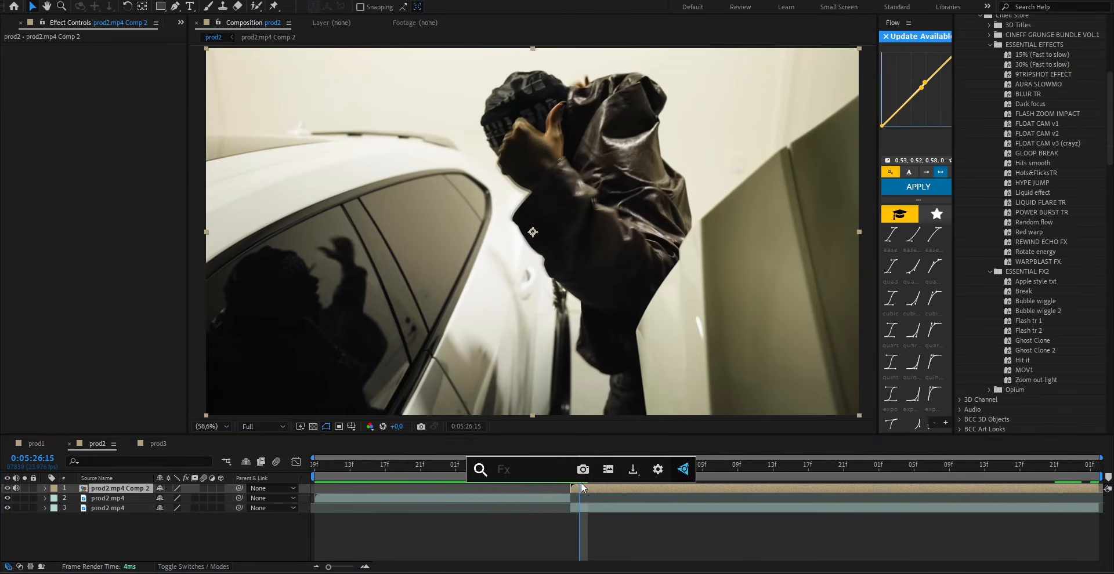
pyautogui.write('shatt')
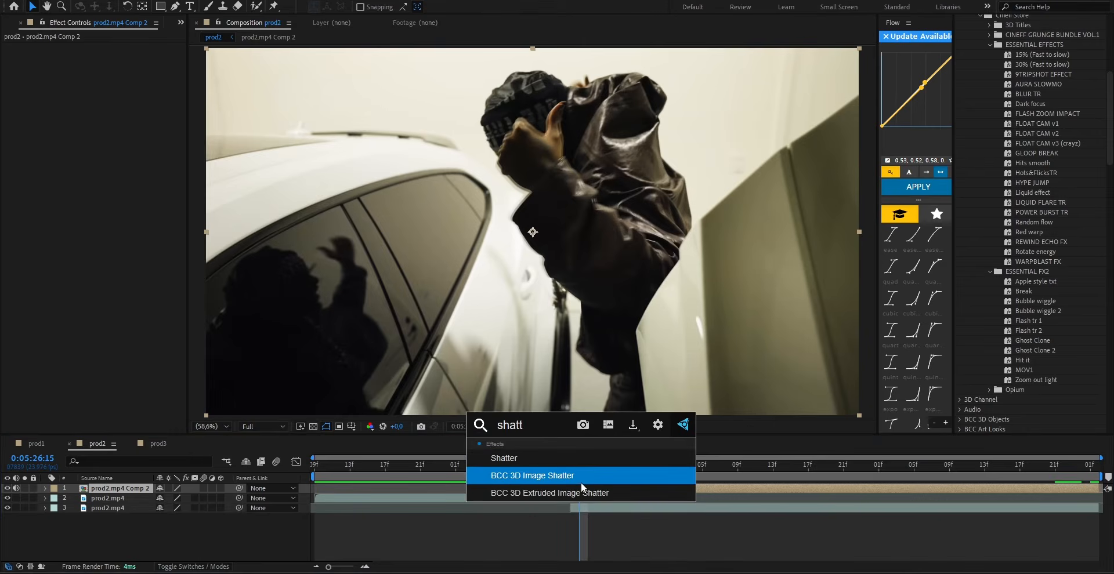
pyautogui.click(510, 458)
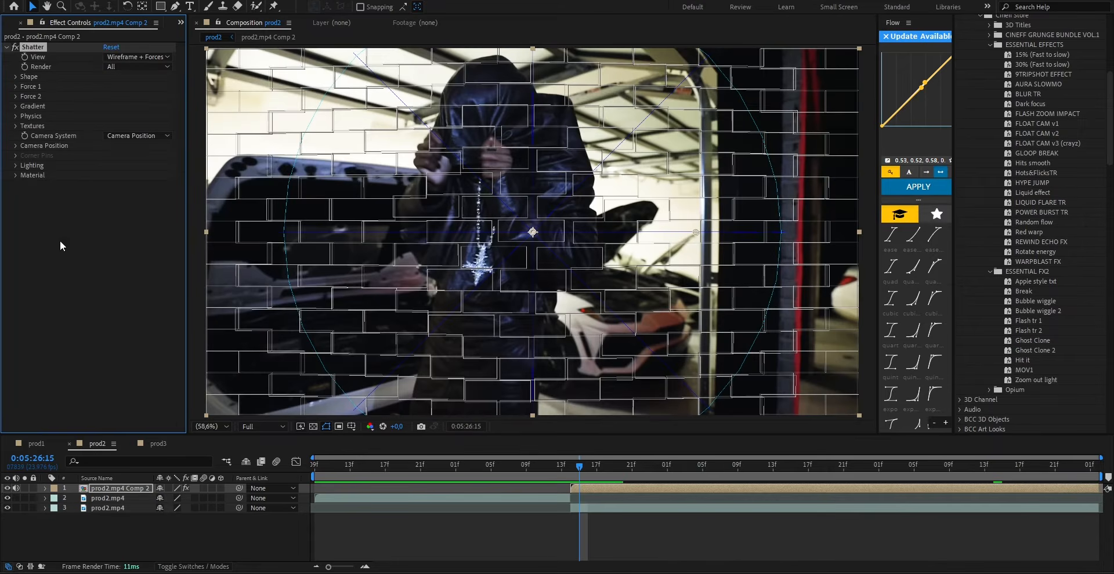
# Expand Shatter's Shape, Force 2 and Physics settings and set its View to Rendered
pyautogui.click(15, 77)
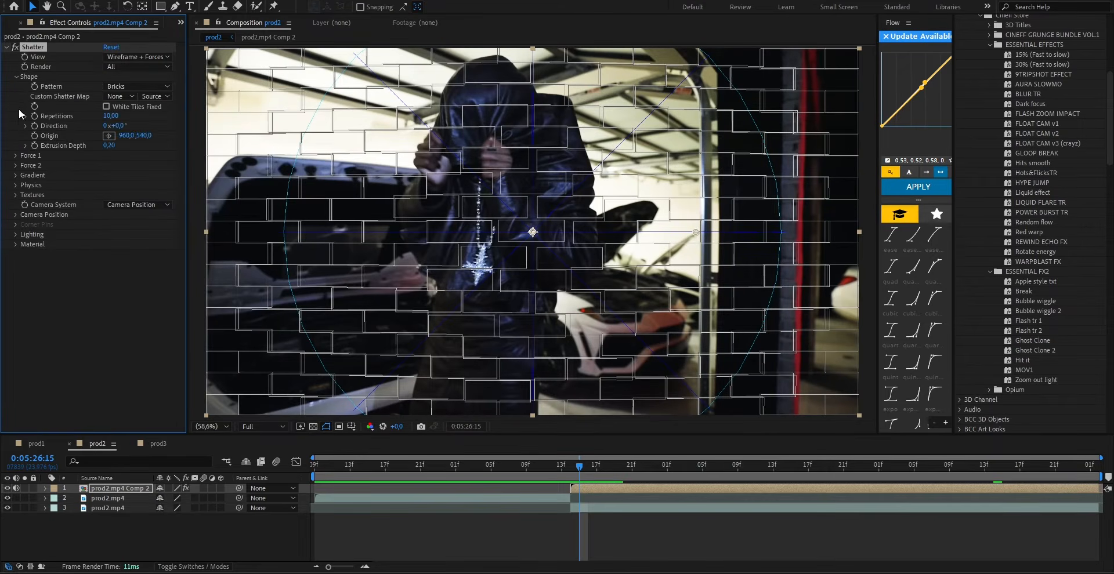
pyautogui.click(16, 165)
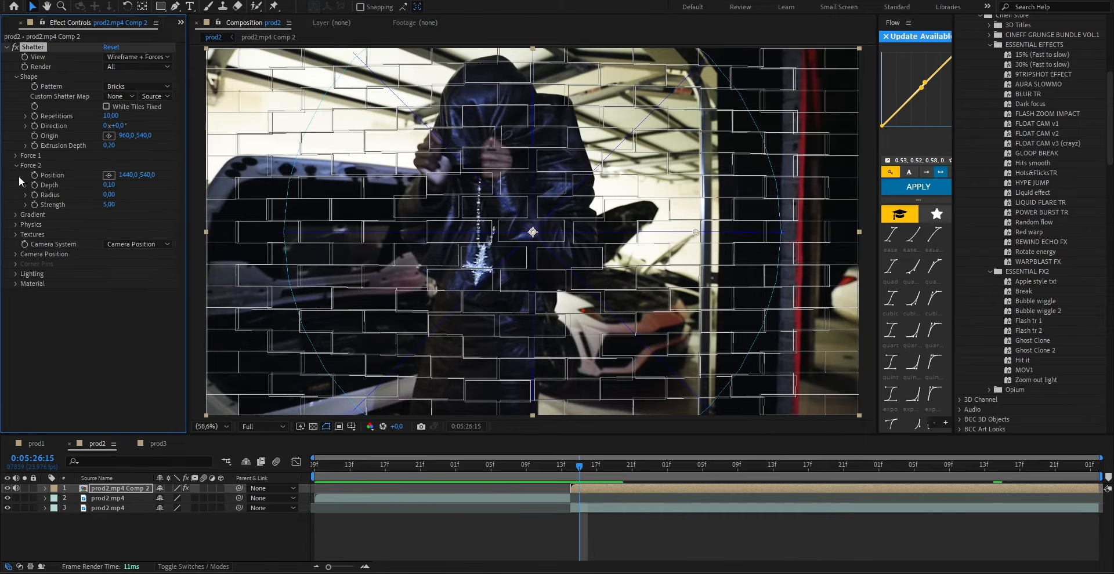
pyautogui.click(15, 225)
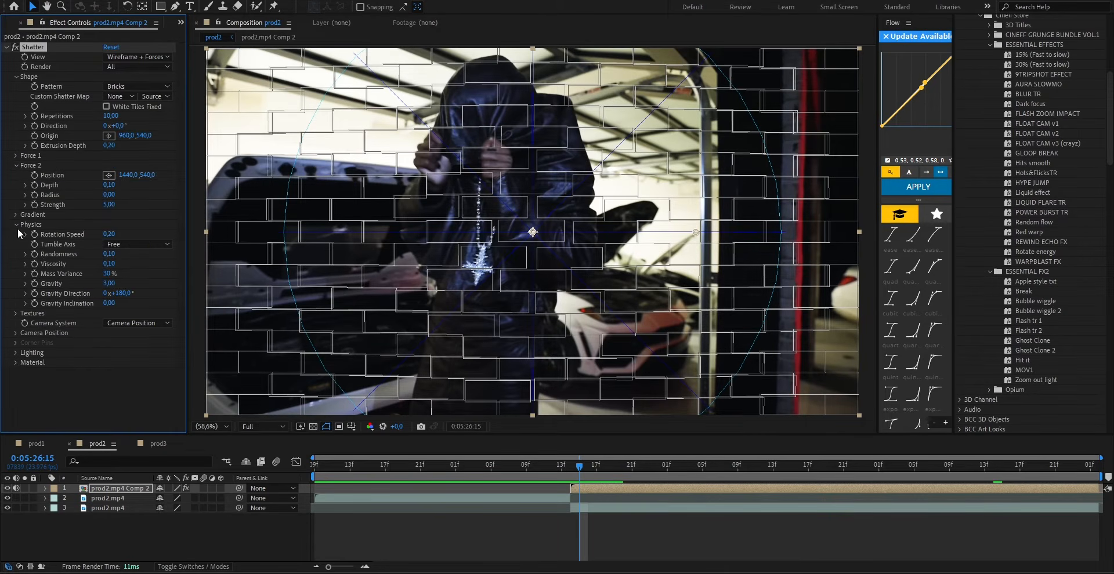
pyautogui.click(130, 57)
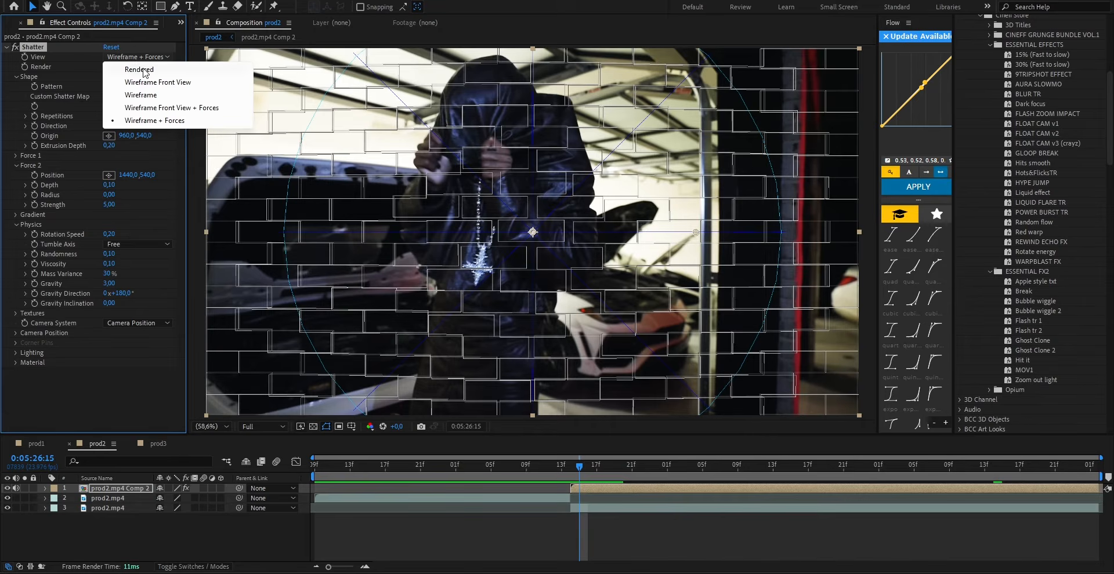
pyautogui.click(139, 69)
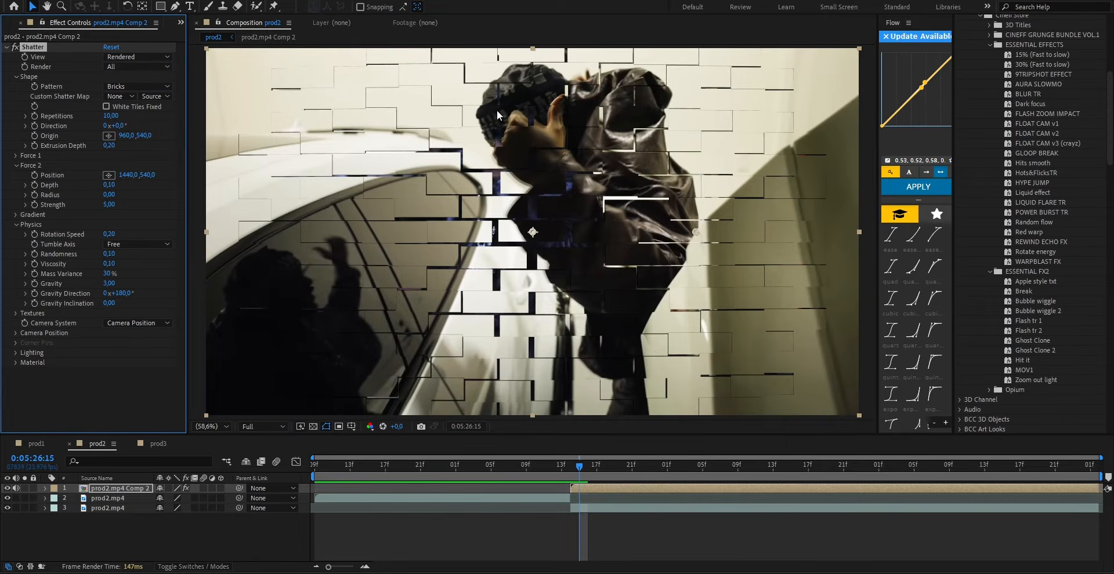
# Change the Shatter pattern to Glass and preview the break
pyautogui.click(130, 89)
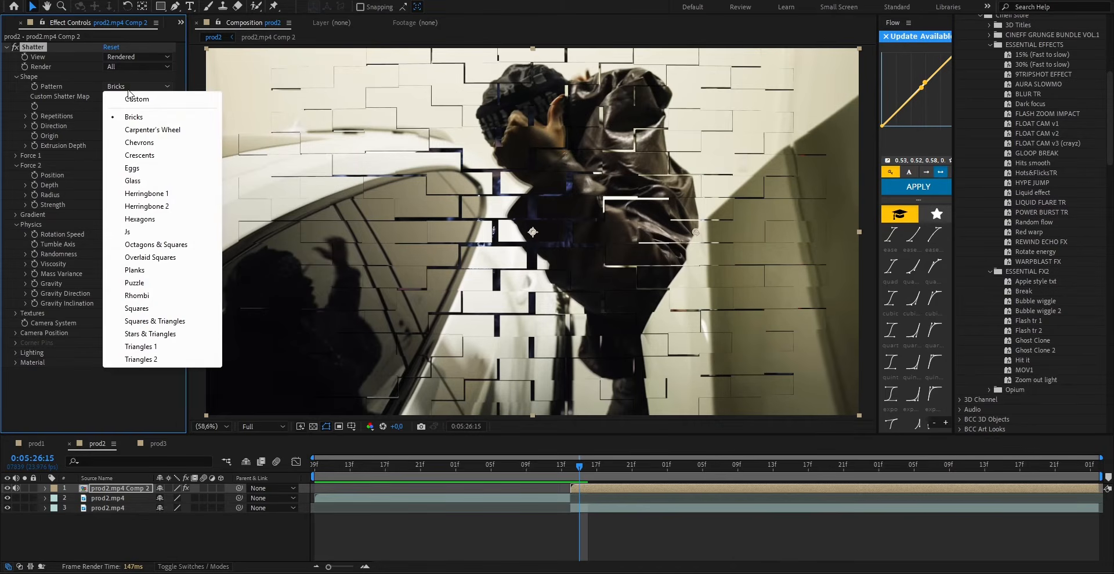
pyautogui.click(134, 181)
pyautogui.moveTo(574, 472); pyautogui.dragTo(536, 471)
pyautogui.press('space')
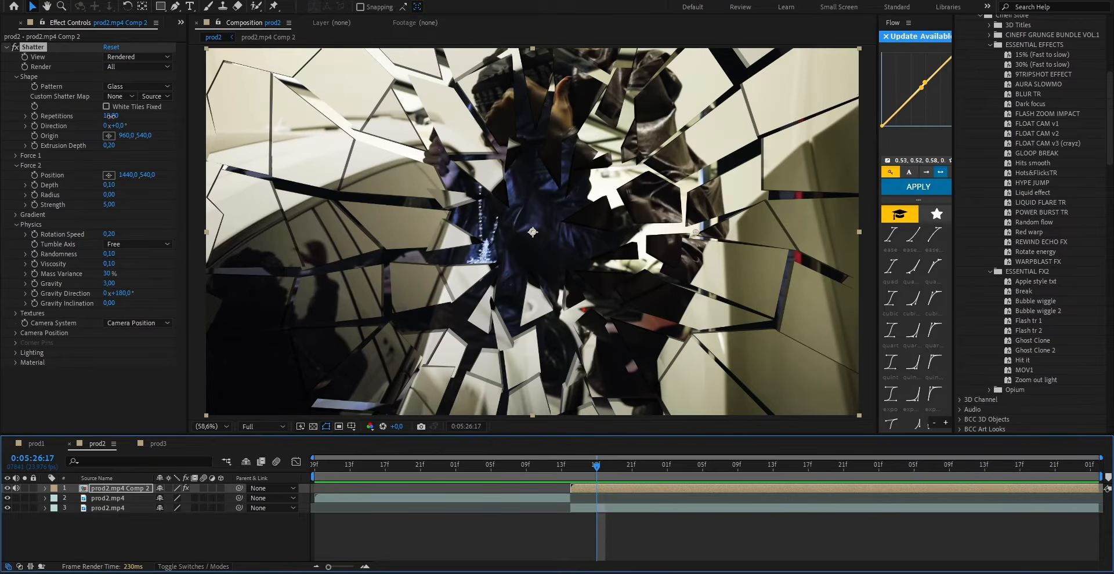
# Set the Shatter Repetitions to 8,78 and preview the transition from 0:05:26:08
pyautogui.moveTo(110, 116); pyautogui.dragTo(42, 123)
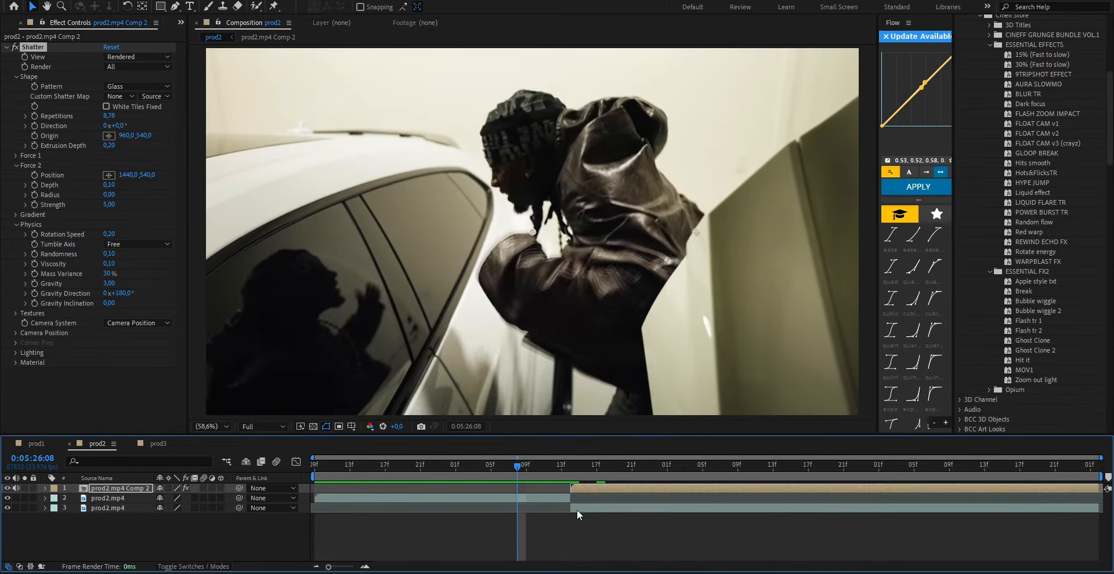
pyautogui.press('space')
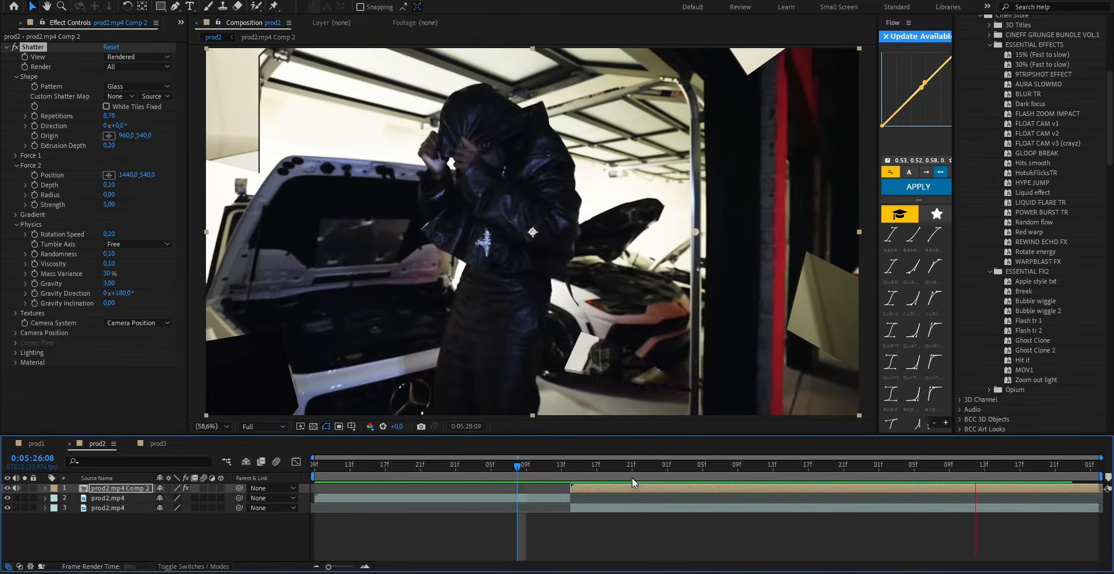
pyautogui.click(632, 476)
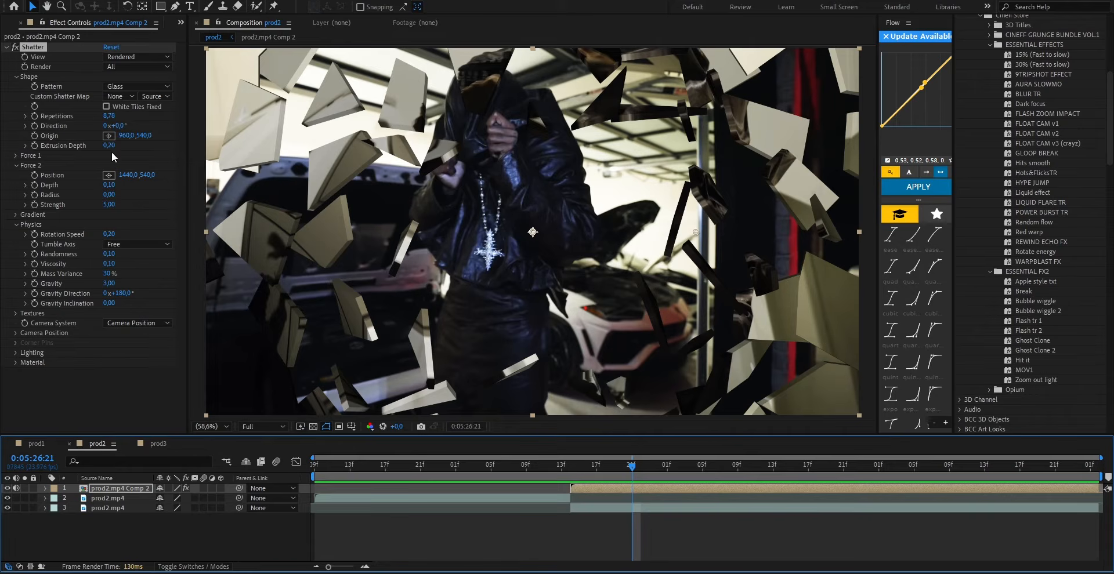
# Reduce the Shatter Extrusion Depth to 0,05 and preview from 0:05:26:03
pyautogui.moveTo(108, 145); pyautogui.dragTo(94, 146)
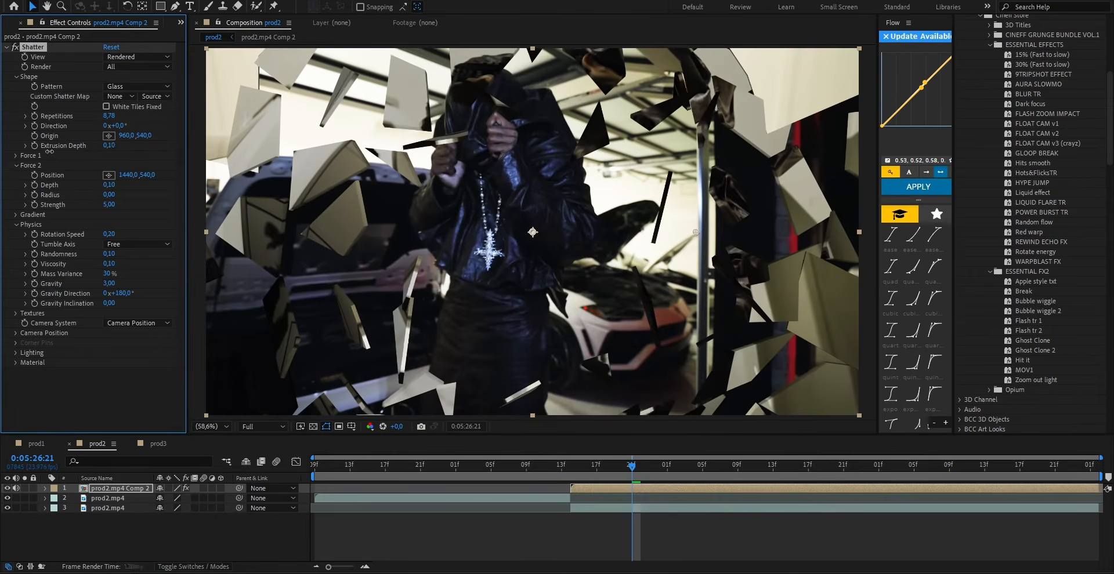
pyautogui.moveTo(632, 465); pyautogui.dragTo(469, 471)
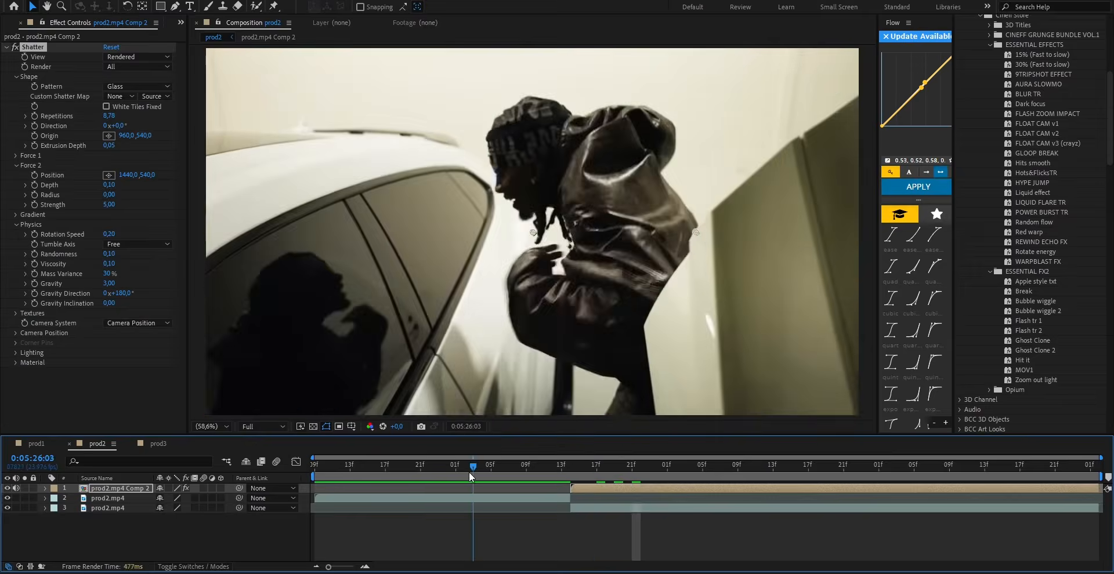
pyautogui.press('space')
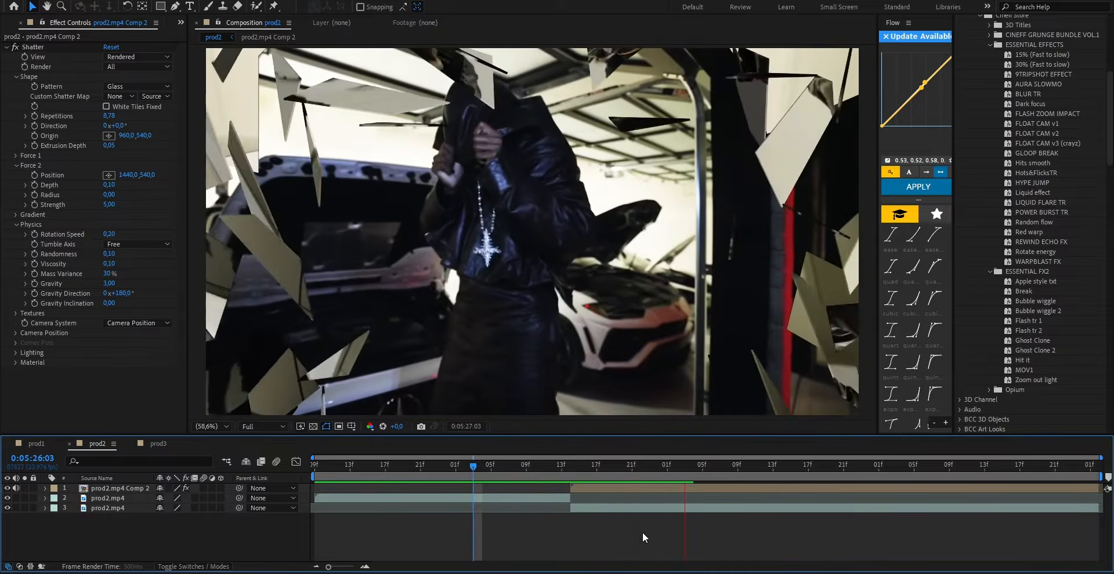
pyautogui.press('space')
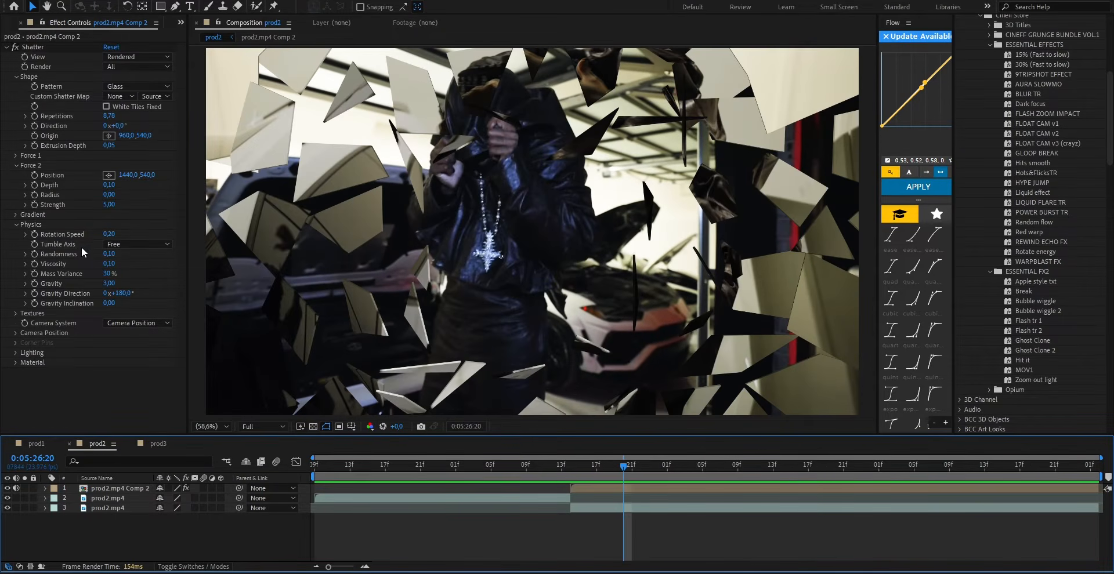
# Set the Shatter physics Rotation Speed to 0,10 and preview from 0:05:26:07
pyautogui.moveTo(112, 238); pyautogui.dragTo(61, 241)
pyautogui.moveTo(535, 466); pyautogui.dragTo(510, 473)
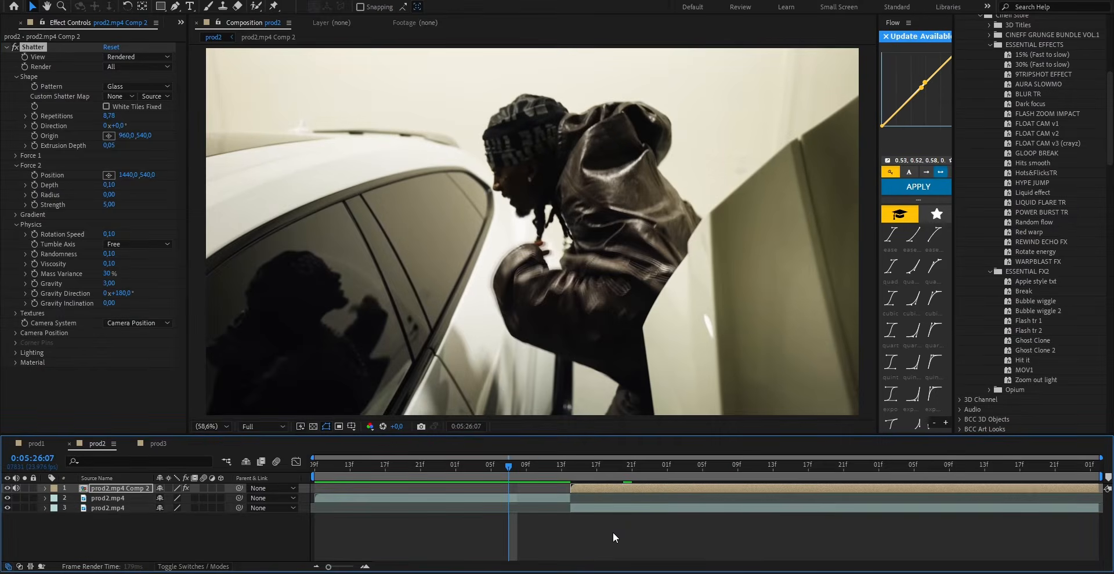
pyautogui.press('space')
# Set the Shatter Force 1 Radius to 0,45 and preview the transition
pyautogui.click(16, 155)
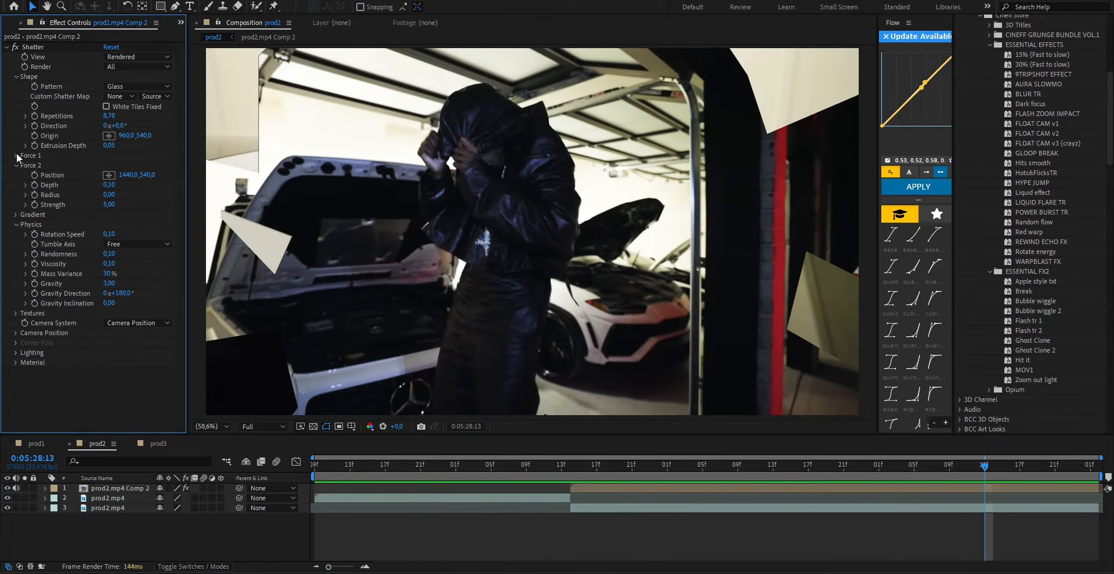
pyautogui.moveTo(113, 187); pyautogui.dragTo(117, 187)
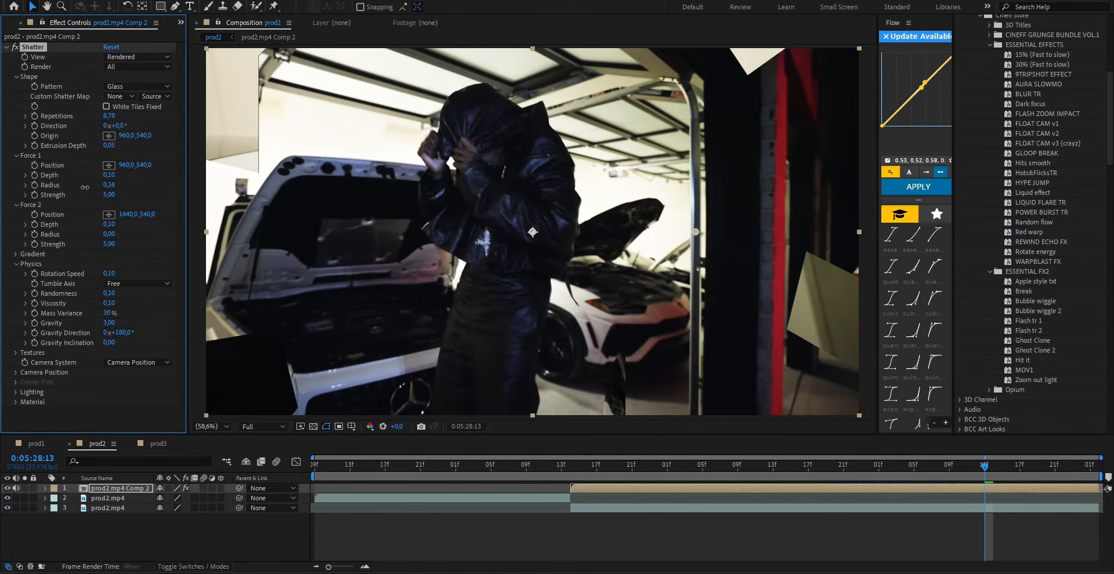
pyautogui.press('space')
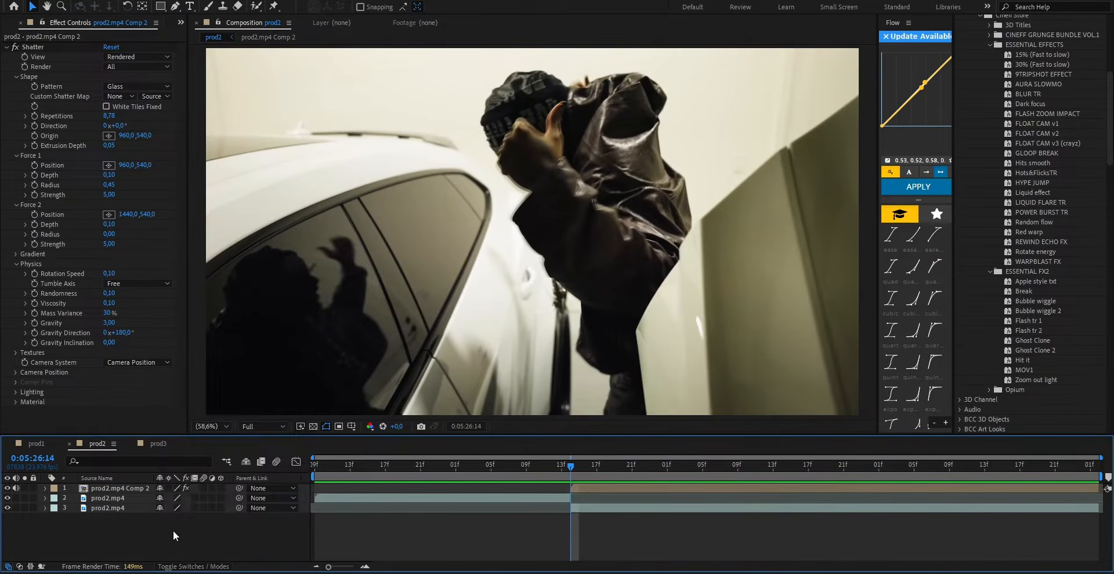
# Add an adjustment layer above the shatter layer, starting at 0:05:26:14
pyautogui.rightClick(168, 531)
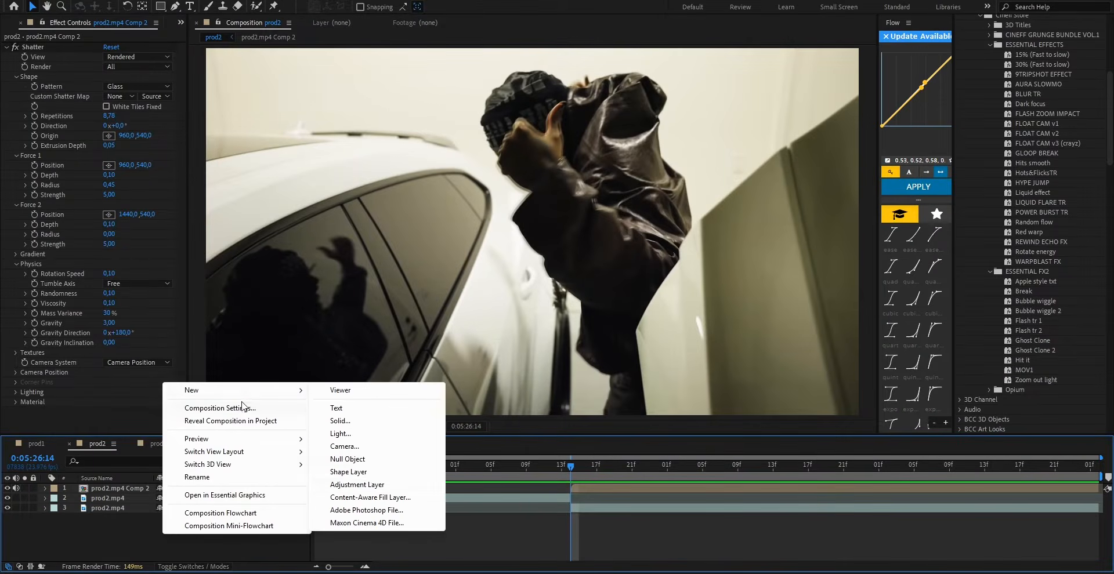
pyautogui.click(369, 485)
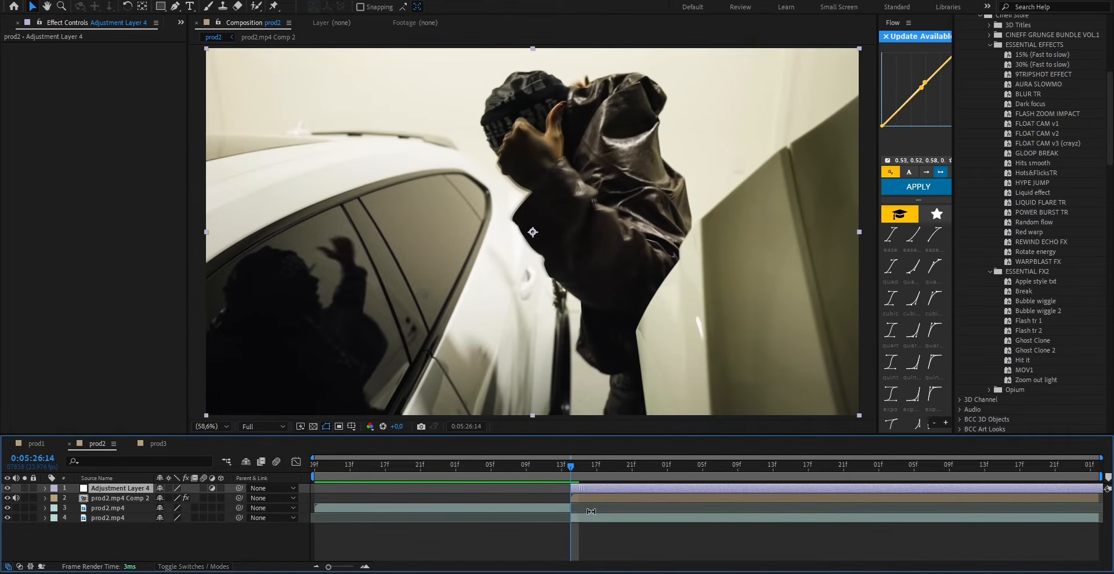
# Try the Hit it preset on the adjustment layer with its start one frame earlier, preview it, and remove the preset's effects
pyautogui.doubleClick(1029, 360)
pyautogui.click(475, 467)
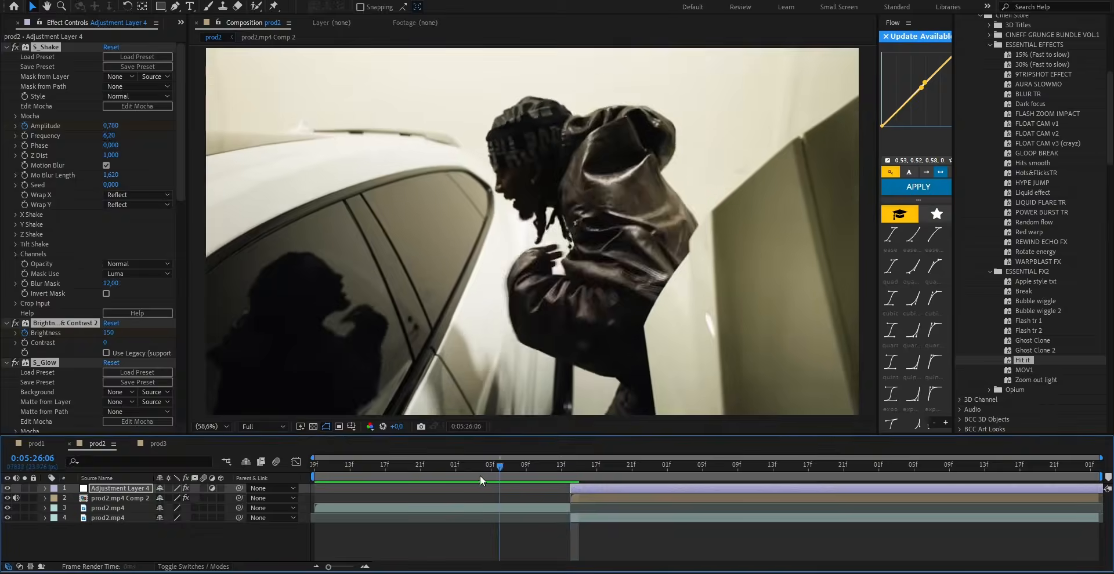
pyautogui.press('space')
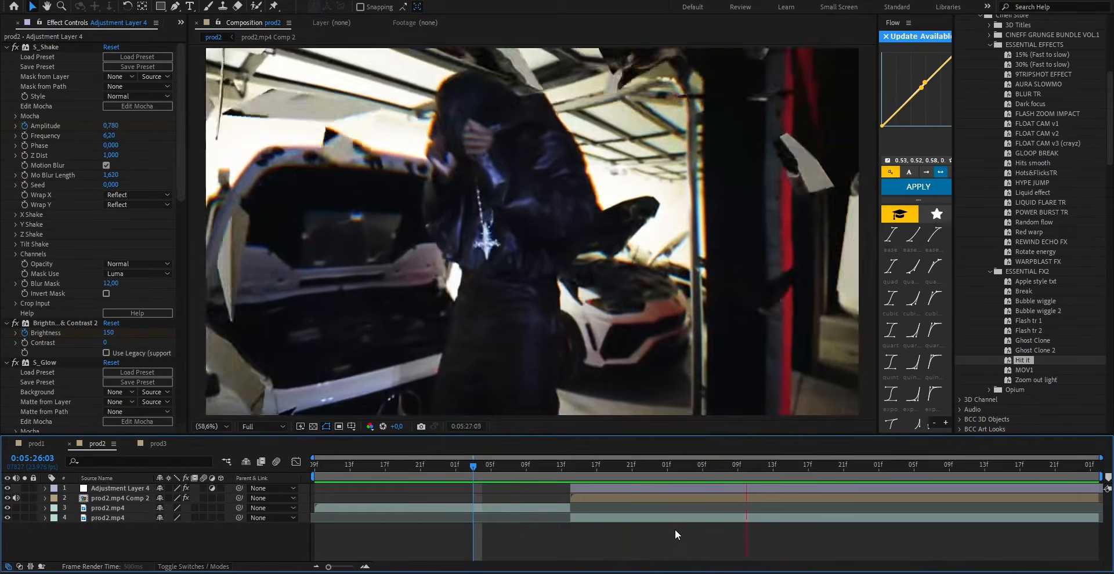
pyautogui.moveTo(589, 486); pyautogui.dragTo(582, 487)
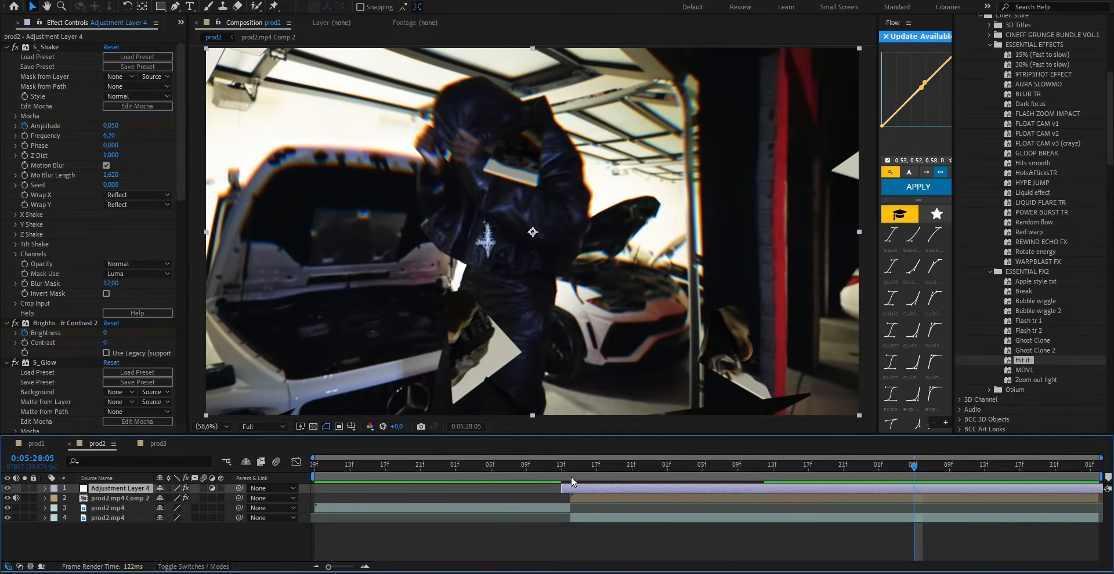
pyautogui.click(492, 468)
pyautogui.press('space')
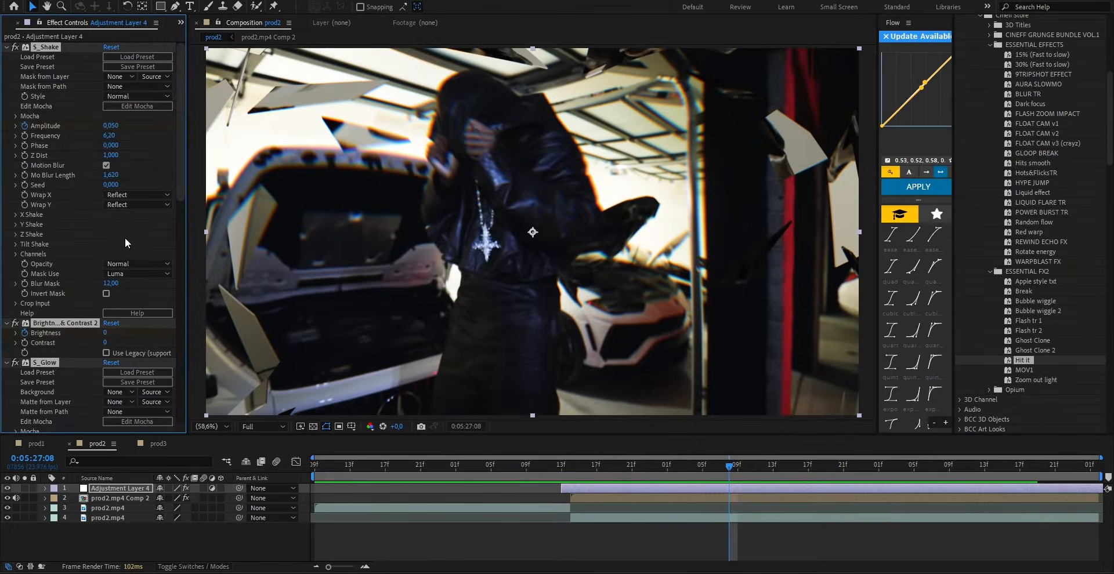
pyautogui.hotkey('ctrl', 'shift', 'a')
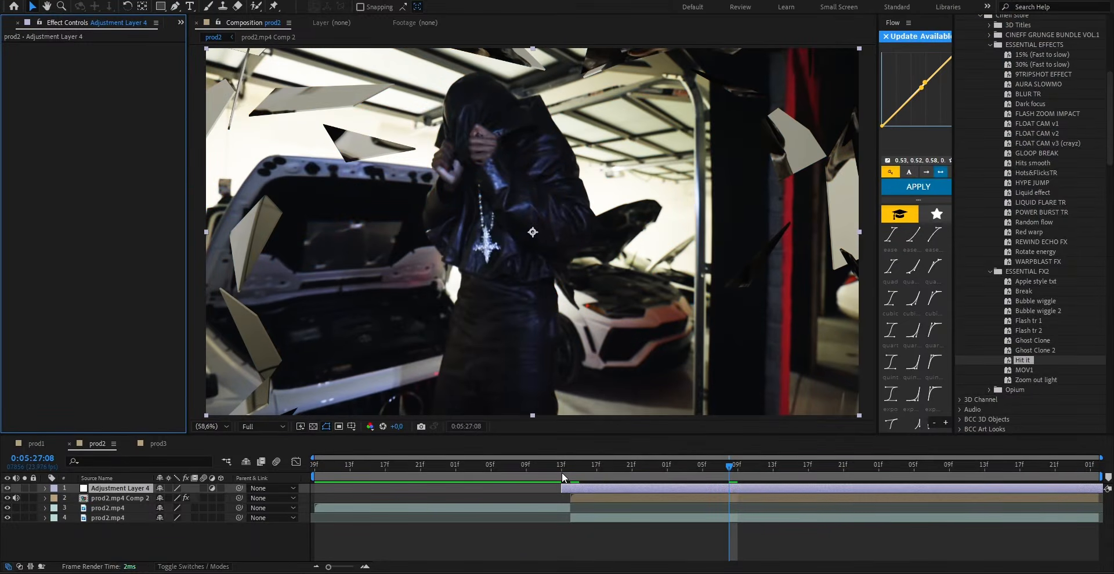
# Apply S_Shake to the adjustment layer, enable its Motion Blur and set Frequency to 5,00
pyautogui.click(569, 473)
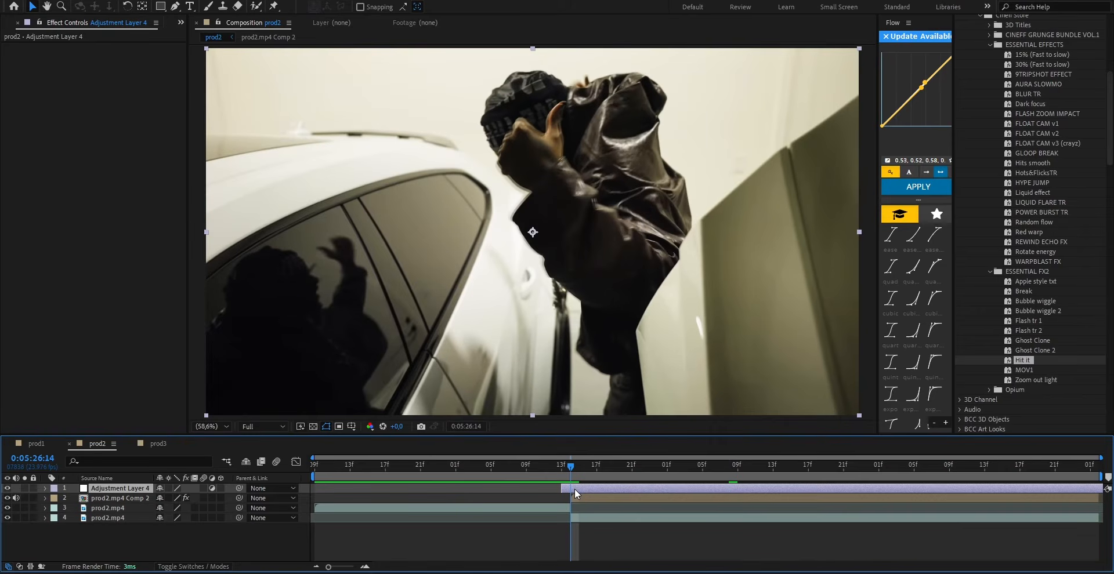
pyautogui.hotkey('ctrl', 'space')
pyautogui.write('shake')
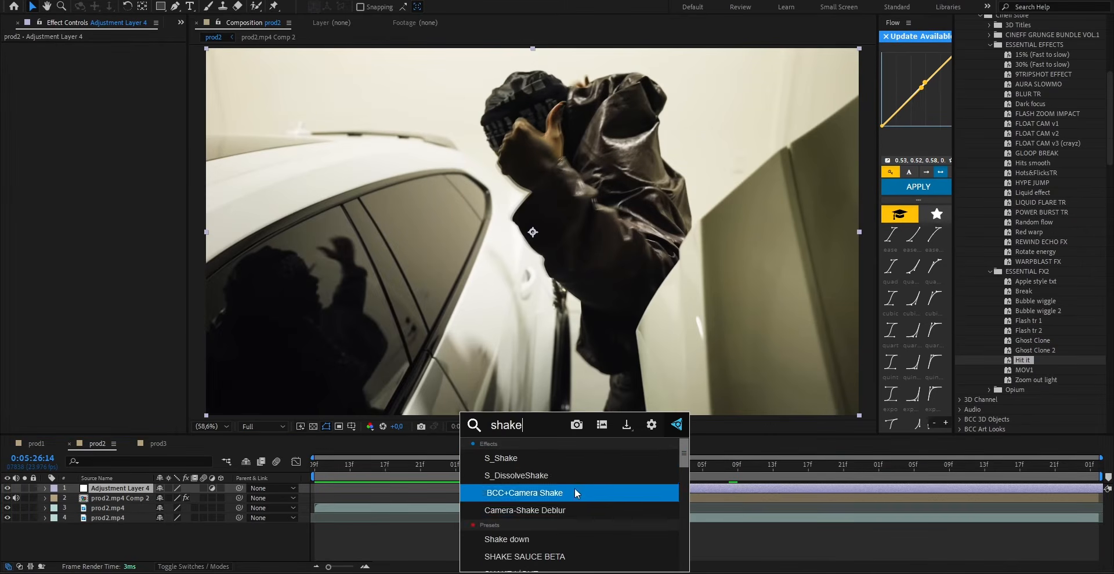
pyautogui.press('Return')
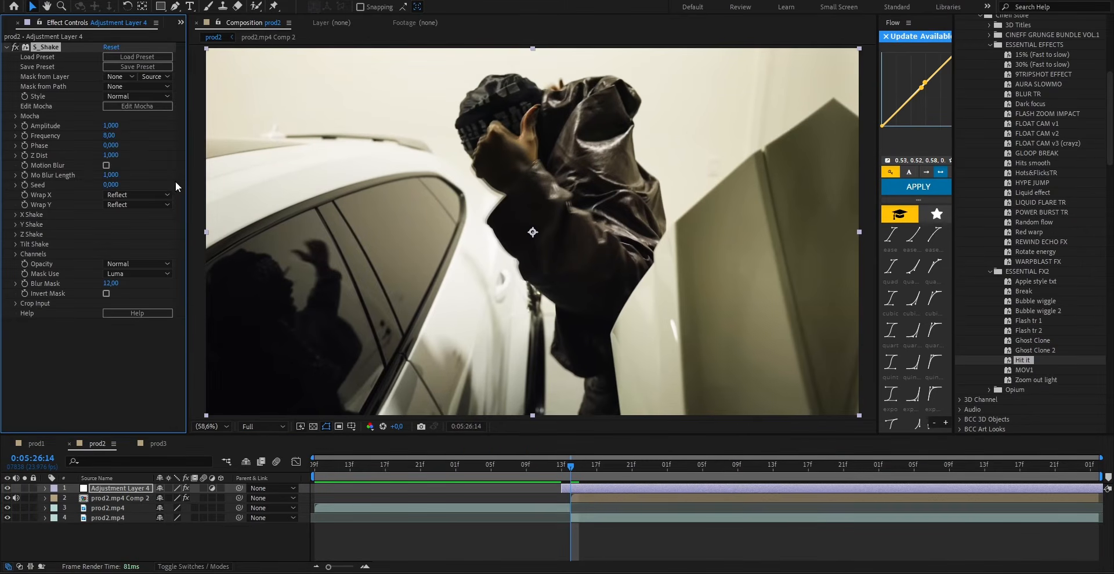
pyautogui.moveTo(113, 137); pyautogui.dragTo(109, 137)
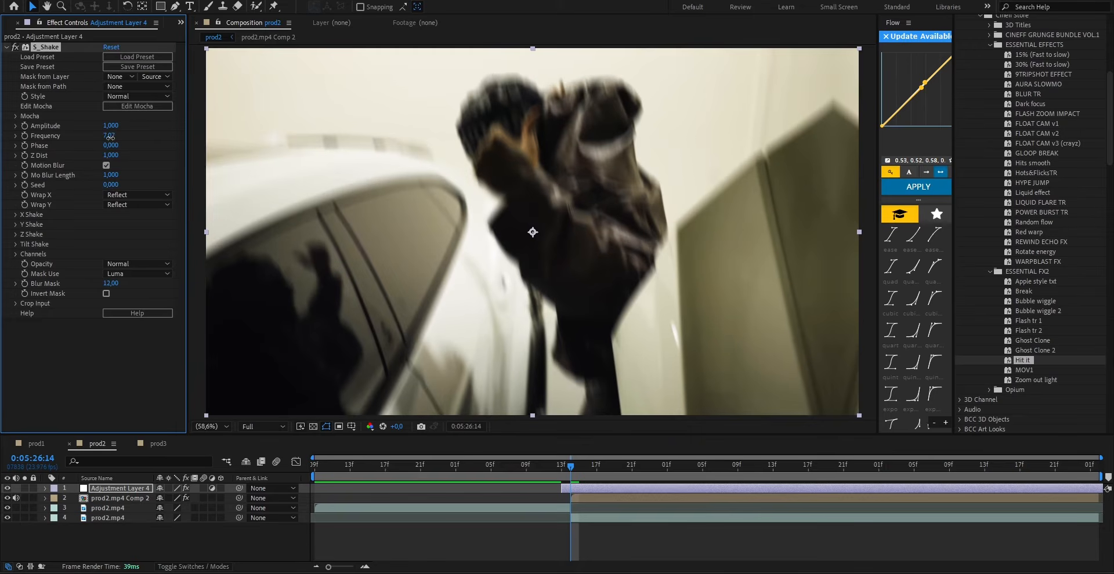
pyautogui.press('Return')
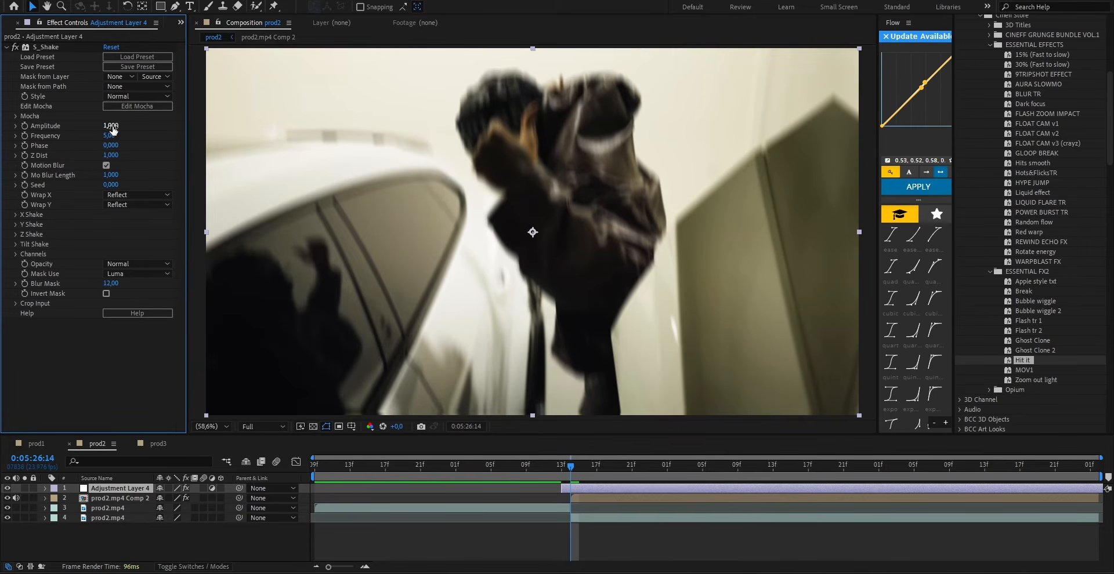
# Keyframe the S_Shake Amplitude from 1,290 at 0:05:26:14 down to 0 at 0:05:27:02
pyautogui.click(24, 126)
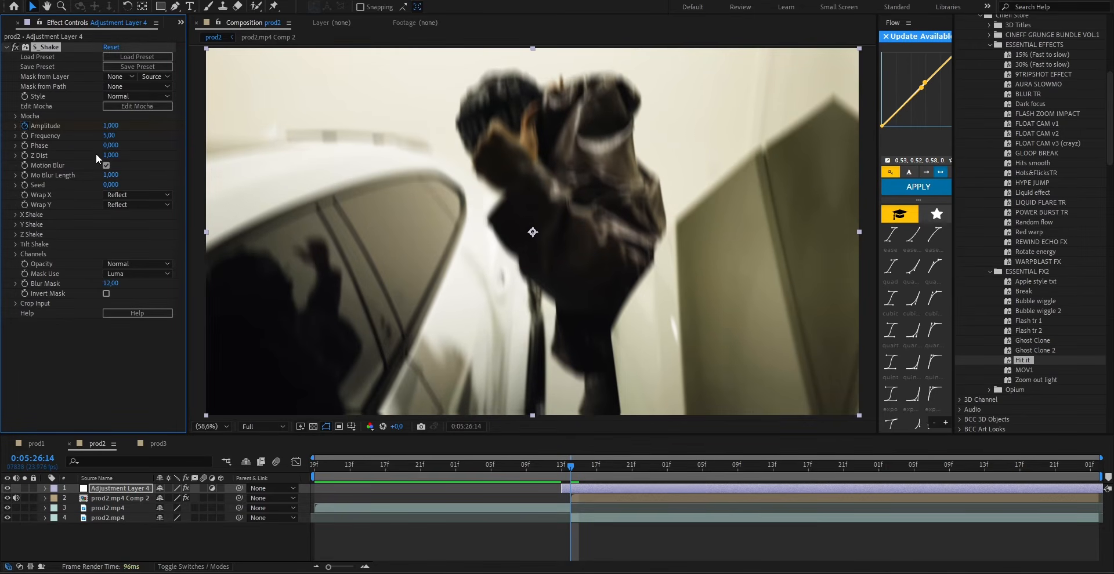
pyautogui.moveTo(110, 125); pyautogui.dragTo(131, 127)
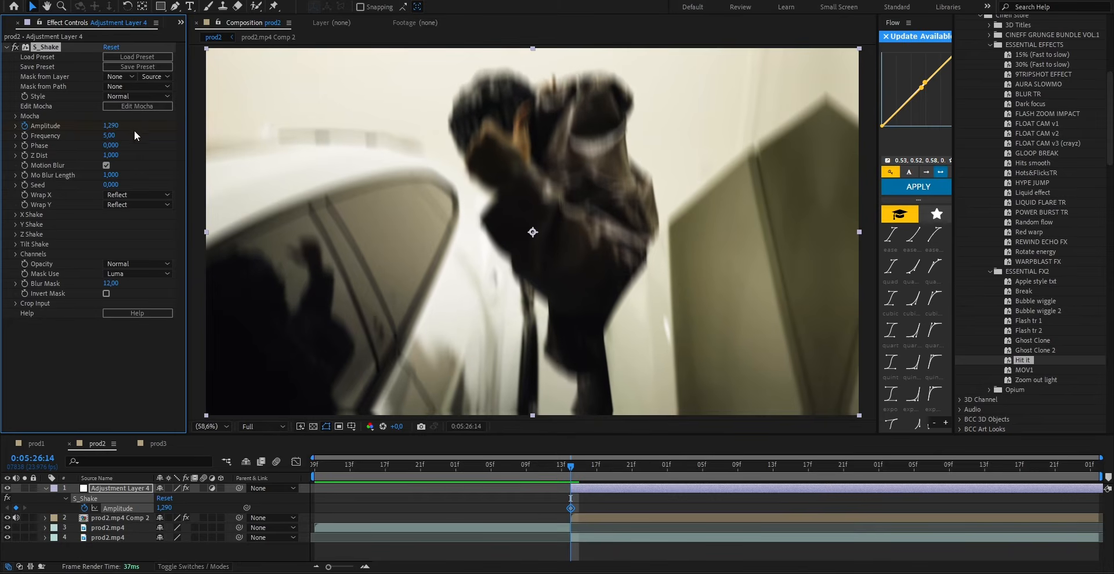
pyautogui.press('space')
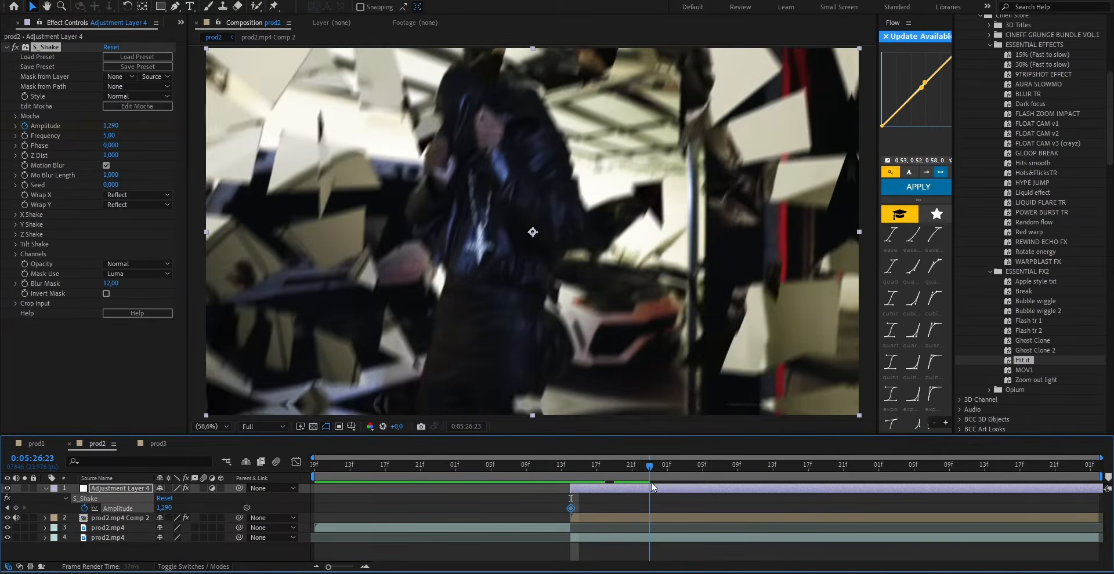
pyautogui.click(111, 126)
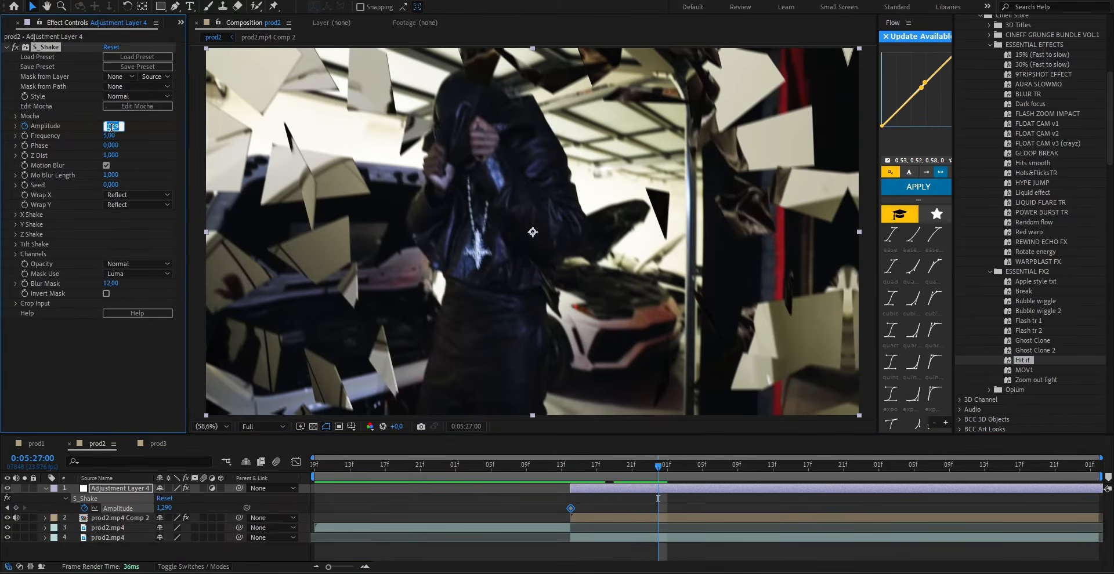
pyautogui.write('0')
pyautogui.press('Return')
# Apply Exposure to the adjustment layer and keyframe it from 2,00 at 0:05:26:14 to 0 at 0:05:27:02
pyautogui.moveTo(719, 463); pyautogui.dragTo(571, 474)
pyautogui.hotkey('ctrl', 'space')
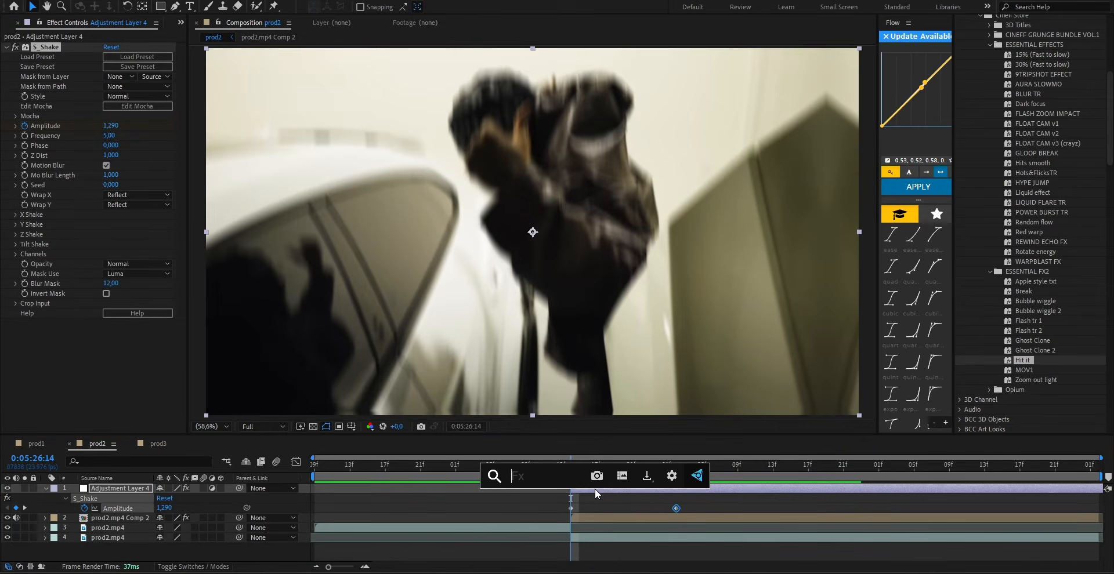
pyautogui.write('exp')
pyautogui.press('Return')
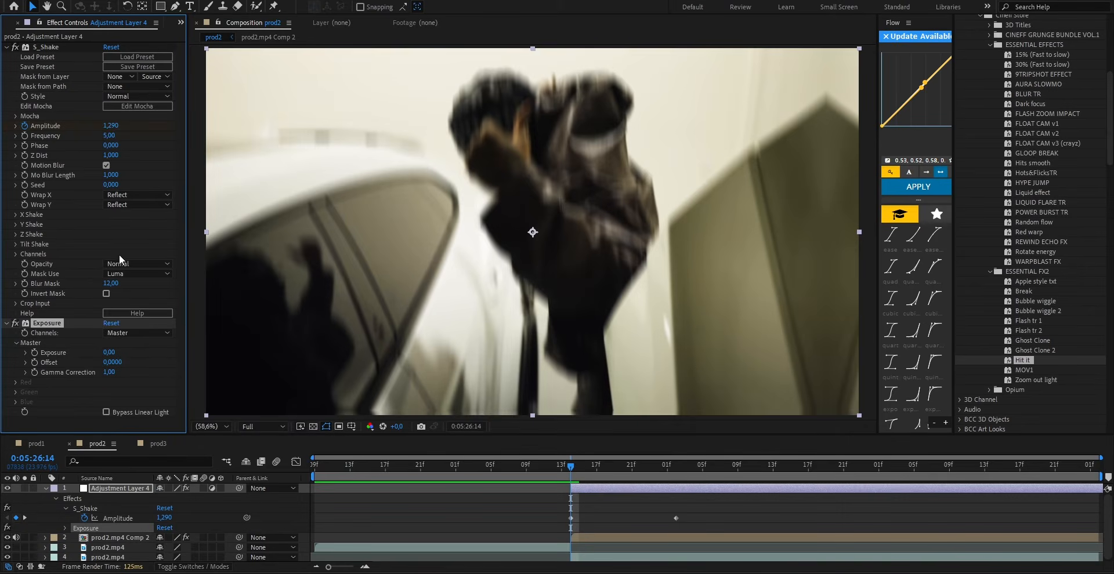
pyautogui.moveTo(109, 352); pyautogui.dragTo(222, 349)
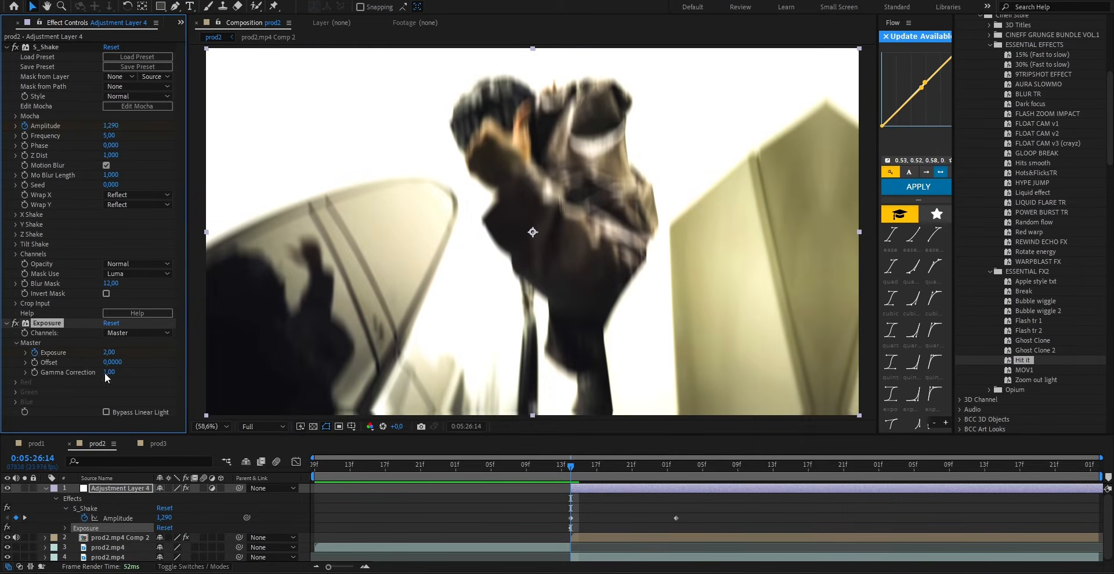
pyautogui.click(674, 473)
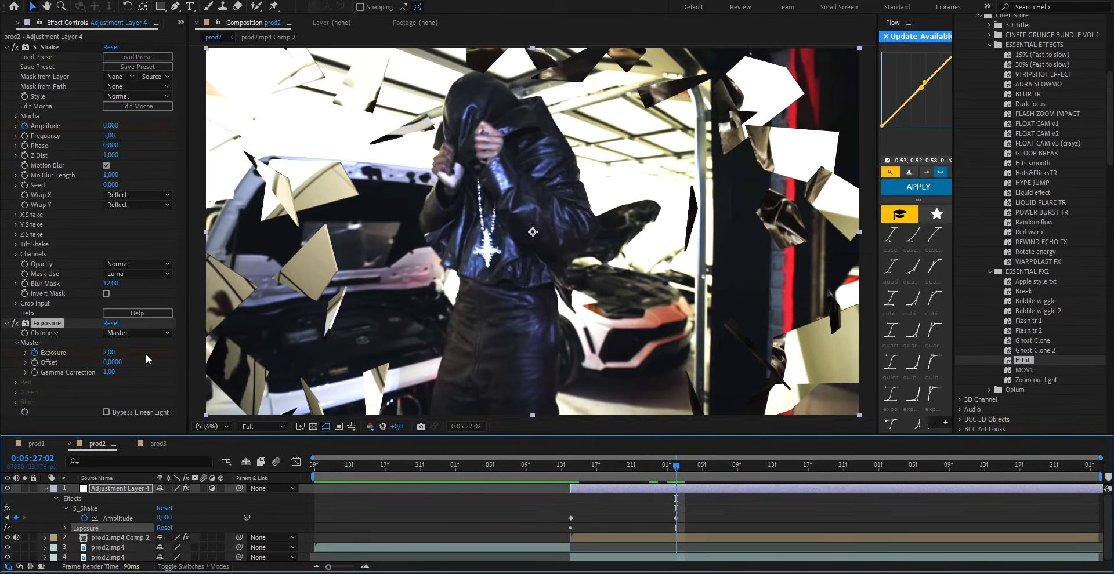
pyautogui.click(112, 323)
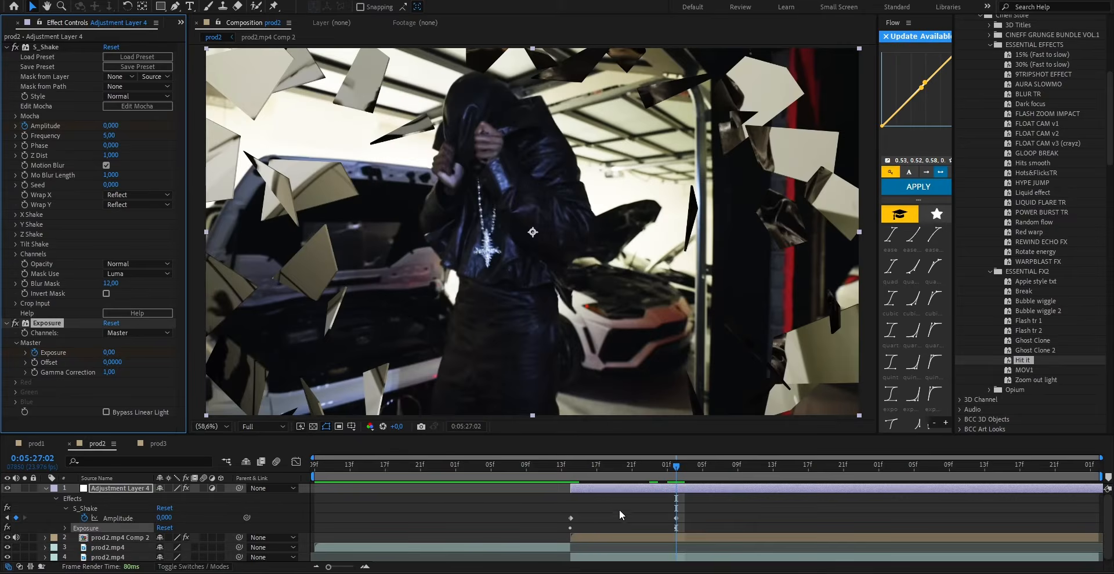
# Move the end keyframes of Amplitude and Exposure to 0:05:27:04, Easy Ease all four keyframes and preview from 0:05:26:07
pyautogui.press('space')
pyautogui.moveTo(695, 503); pyautogui.dragTo(517, 543)
pyautogui.press('F9')
pyautogui.click(513, 469)
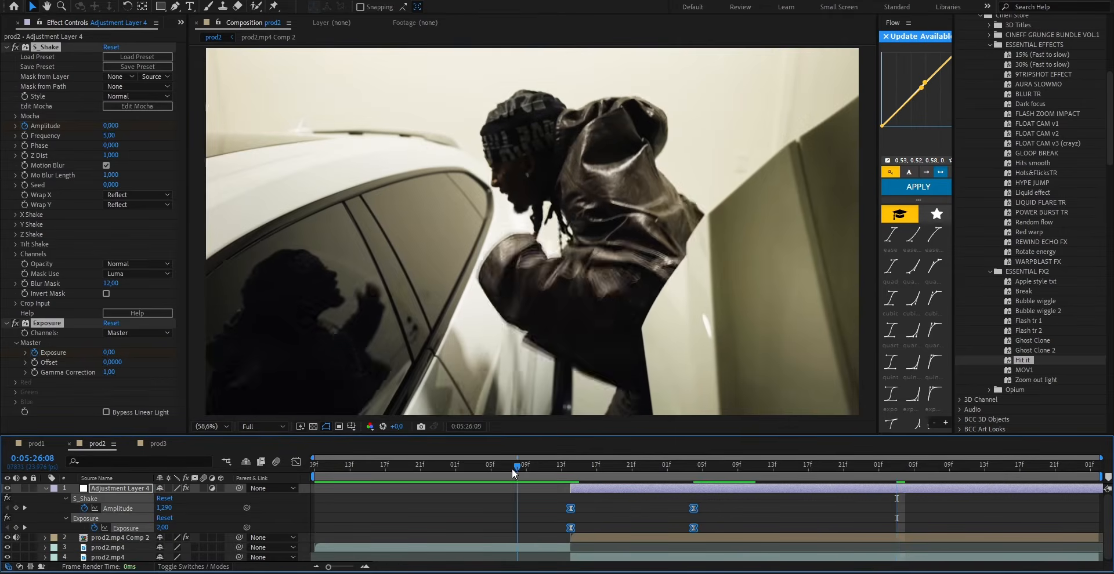
pyautogui.click(531, 517)
pyautogui.press('space')
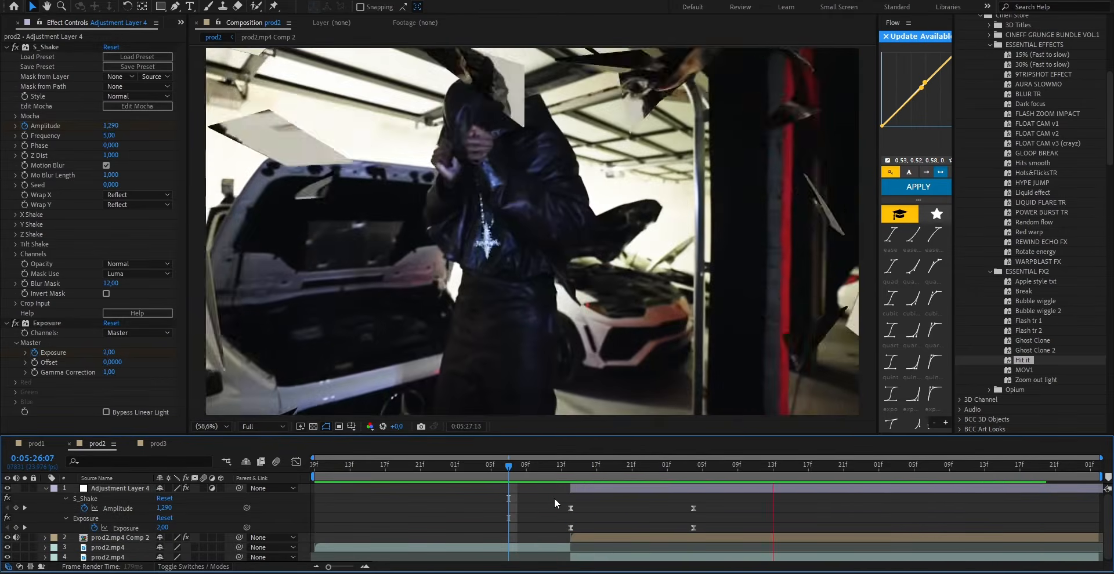
# Apply S_Flicker to the adjustment layer, set its Amplitude to about 0,71 and preview the transition
pyautogui.click(601, 487)
pyautogui.hotkey('ctrl', 'space')
pyautogui.write('flic')
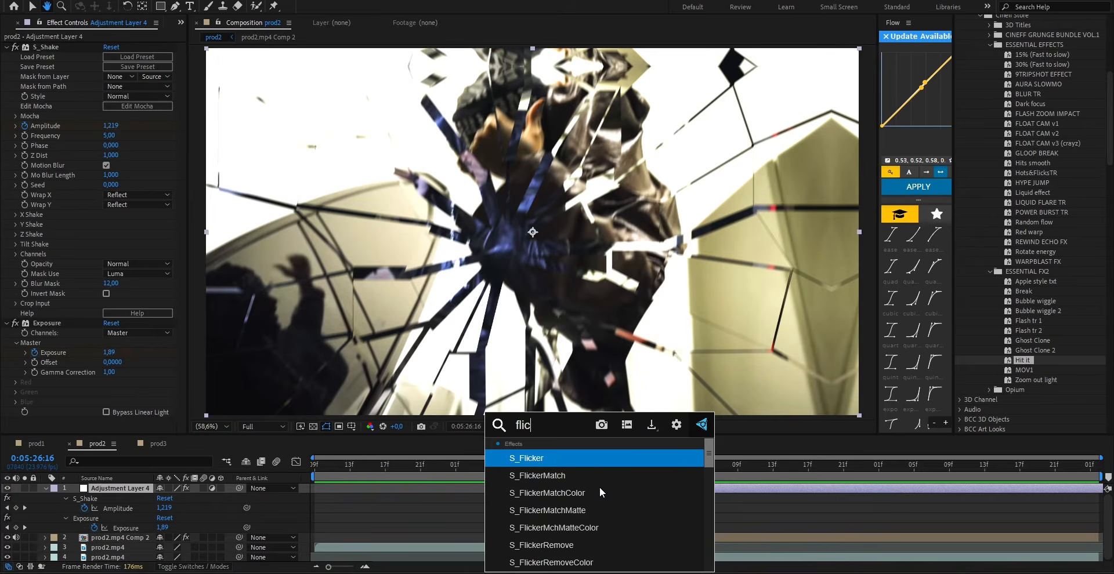
pyautogui.press('Return')
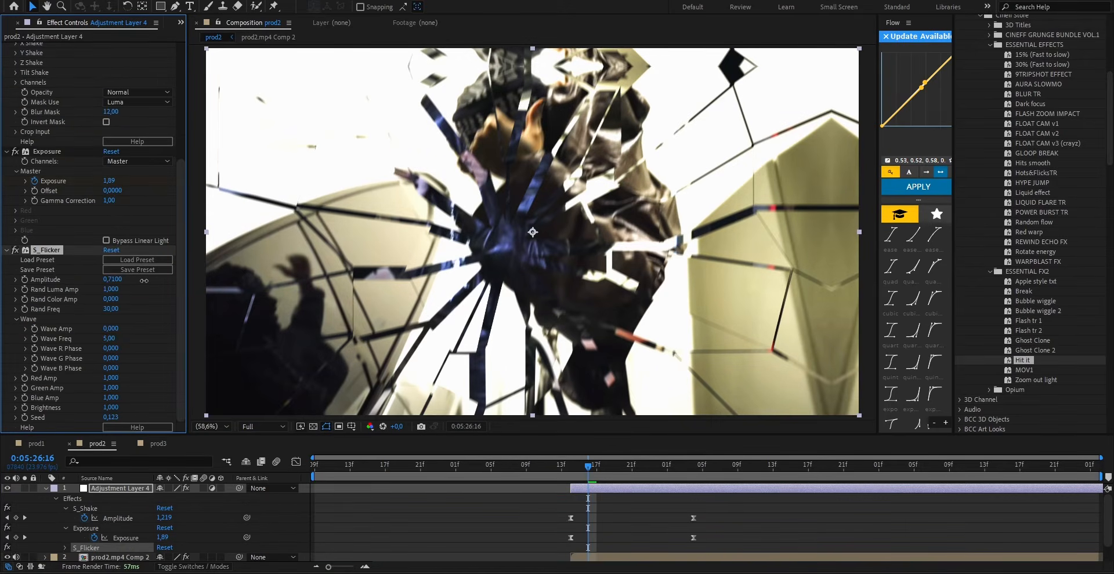
pyautogui.click(455, 465)
pyautogui.press('space')
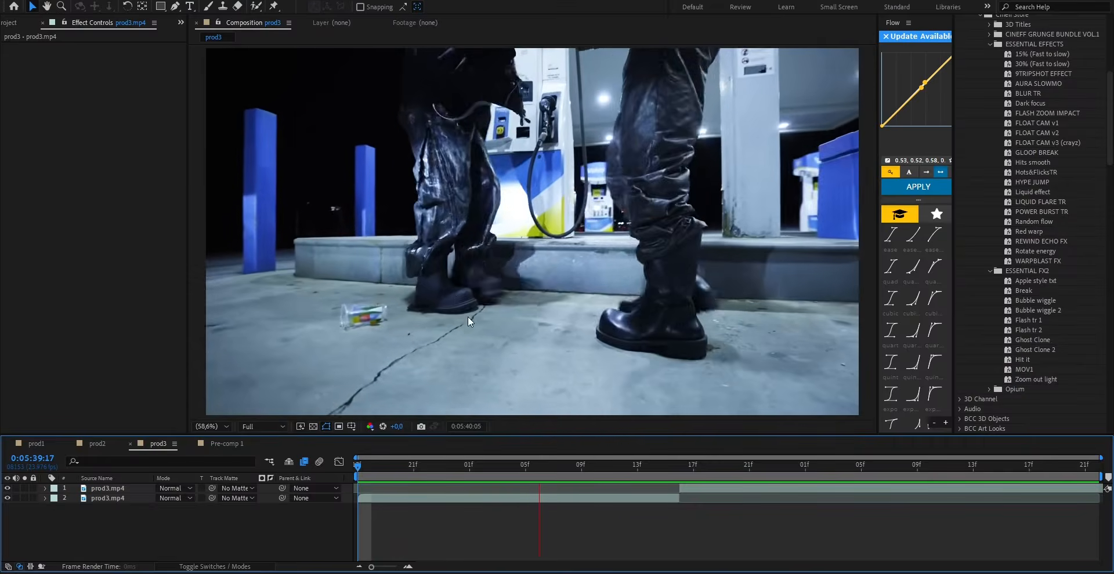
# In the prod3 composition, add the text "get metion" at the clip cut at 0:05:40:16
pyautogui.press('space')
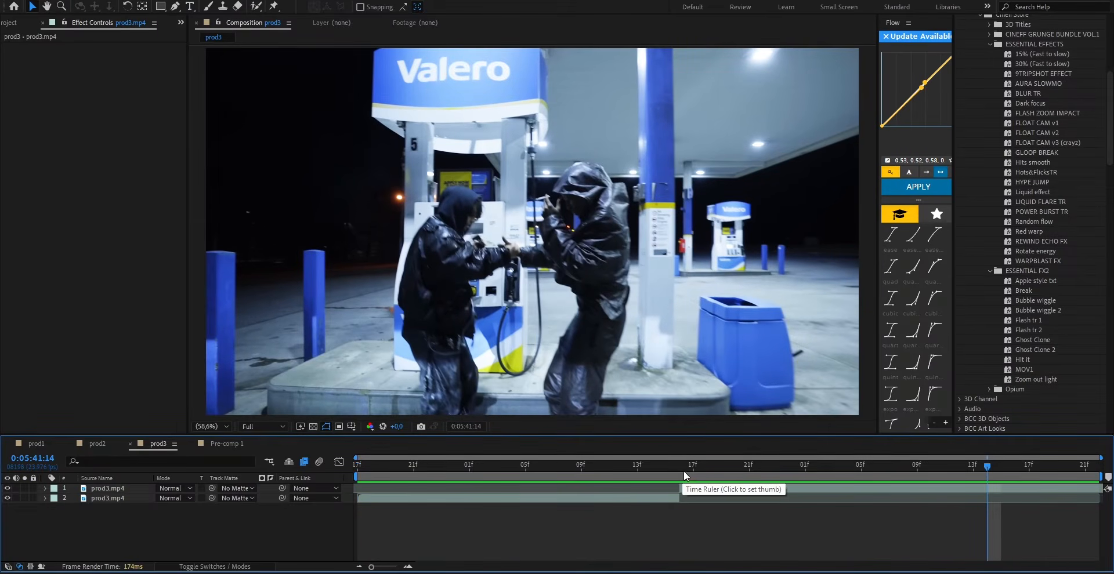
pyautogui.click(680, 470)
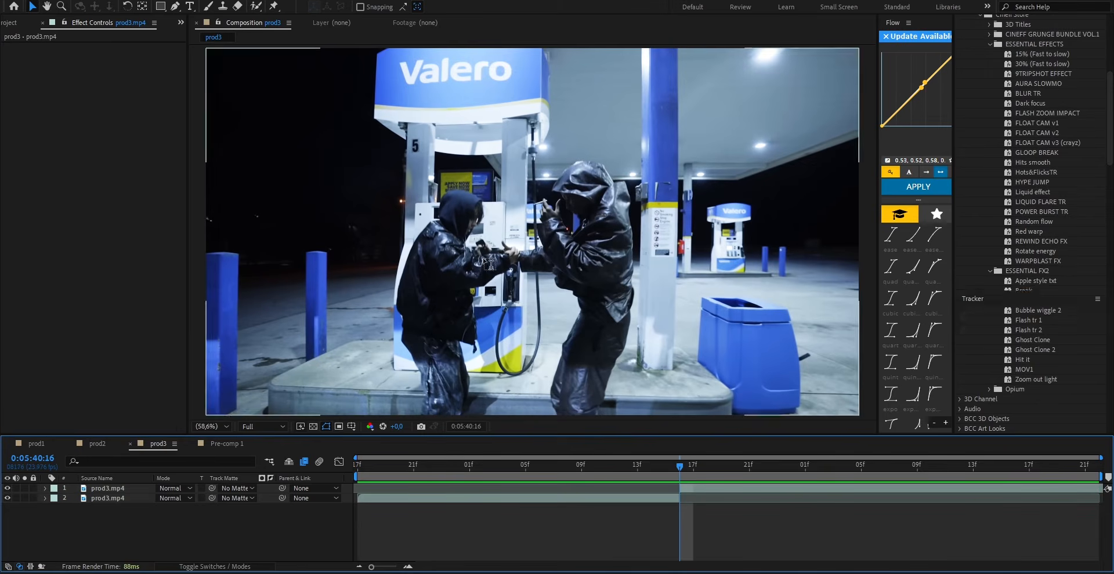
pyautogui.hotkey('ctrl', 't')
pyautogui.click(479, 228)
pyautogui.write('get')
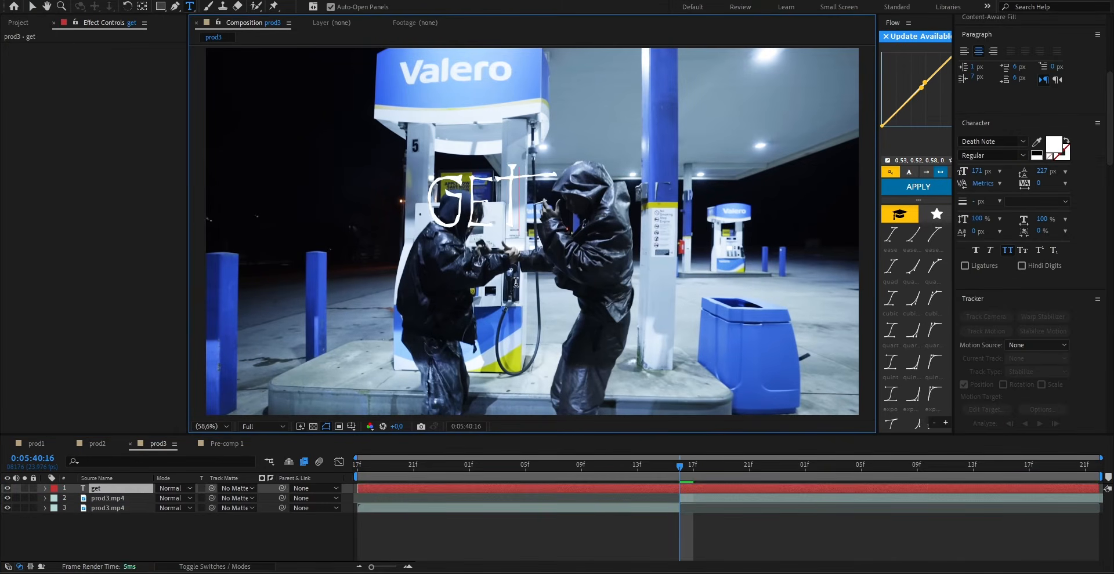
pyautogui.write(' metion')
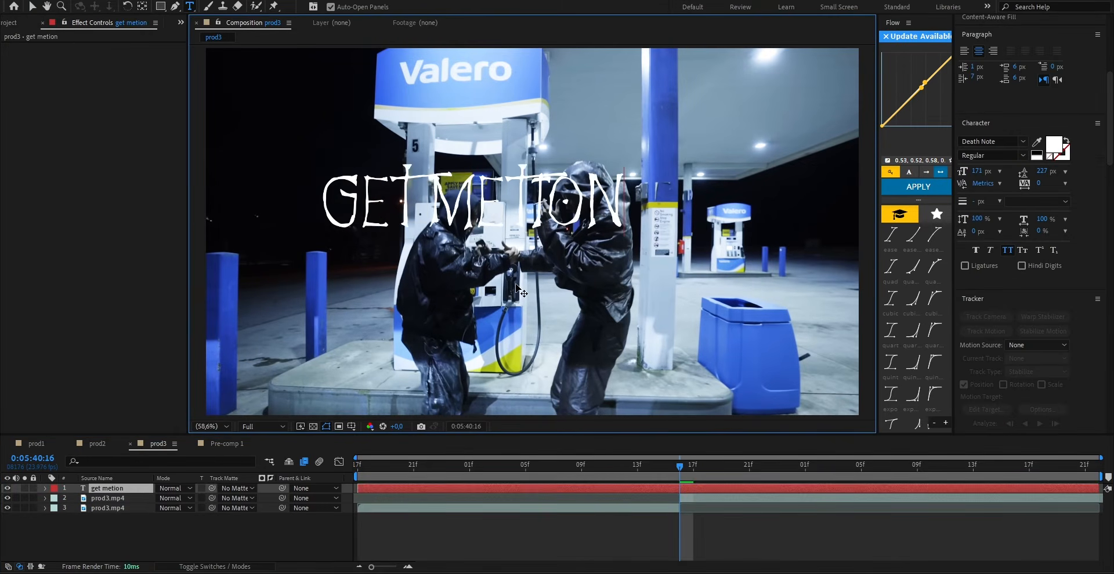
# Trim the text layer's start to 0:05:40:16 and move the text to the centre of the frame
pyautogui.click(30, 6)
pyautogui.hotkey('alt', '[')
pyautogui.press('pagedown')
pyautogui.press('pagedown')
pyautogui.moveTo(504, 200); pyautogui.dragTo(564, 241)
pyautogui.moveTo(683, 269); pyautogui.dragTo(700, 271)
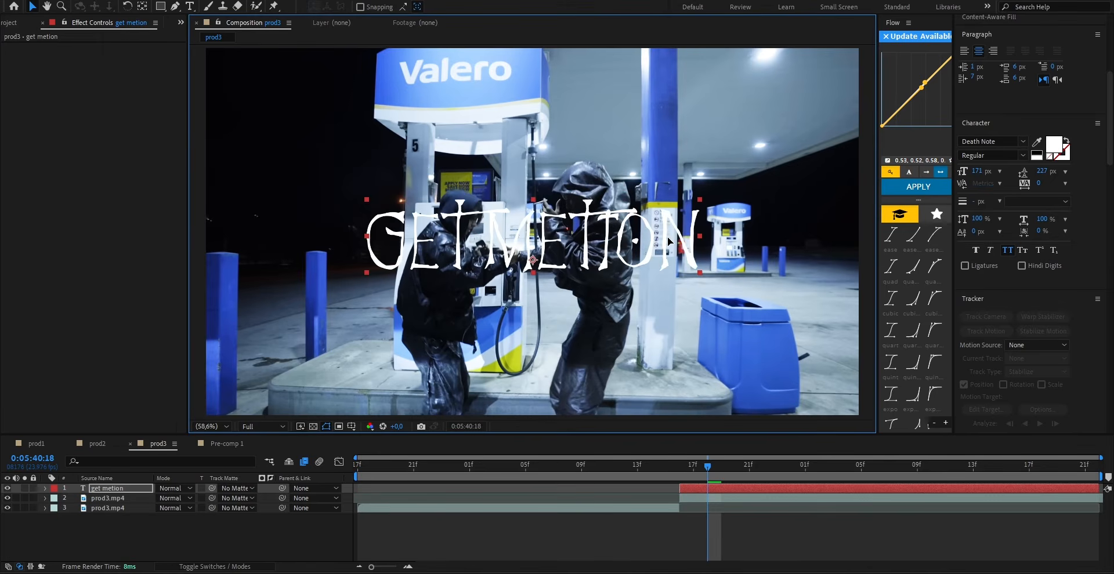
# Apply the Deep Glow effect to the "get metion" text layer
pyautogui.hotkey('ctrl', 'space')
pyautogui.write('de')
pyautogui.click(593, 316)
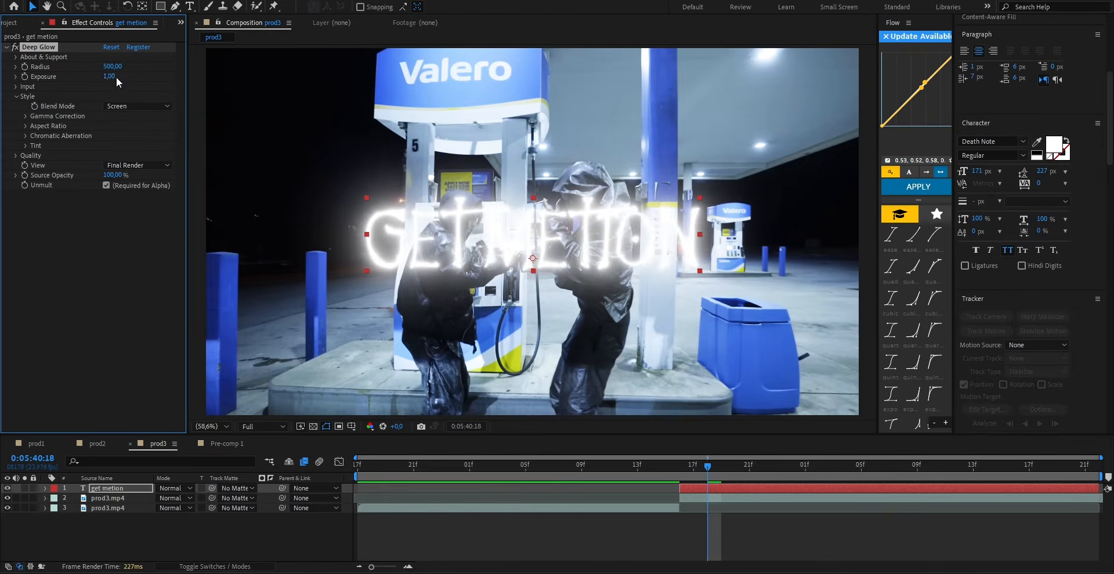
# Lower the text layer's Deep Glow Exposure to 0,25 and set the layer's blend mode to Overlay
pyautogui.moveTo(112, 78); pyautogui.dragTo(73, 81)
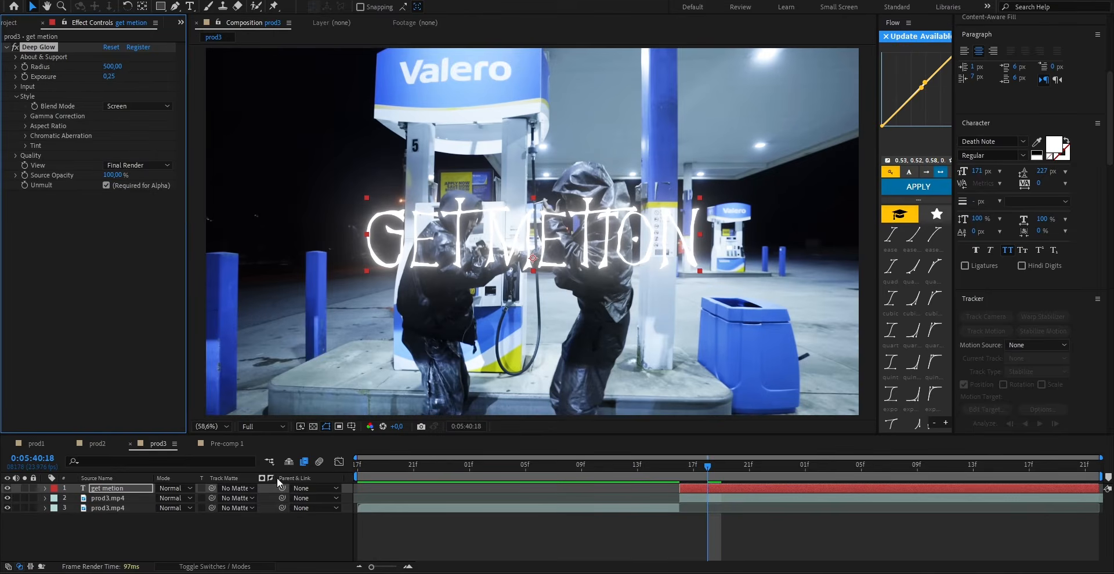
pyautogui.click(174, 488)
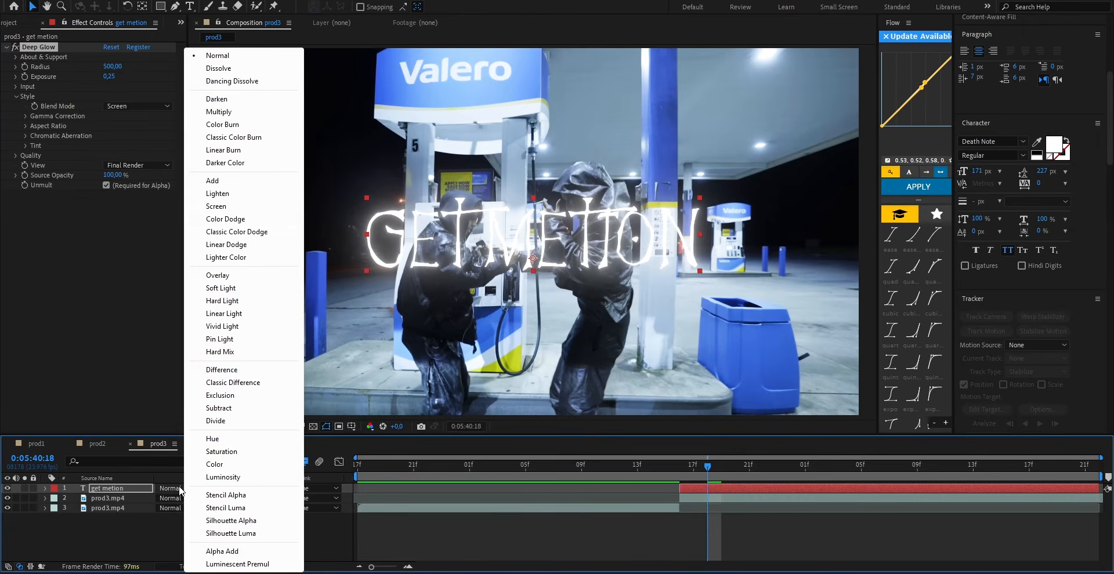
pyautogui.click(229, 275)
pyautogui.press('pageup')
pyautogui.press('pageup')
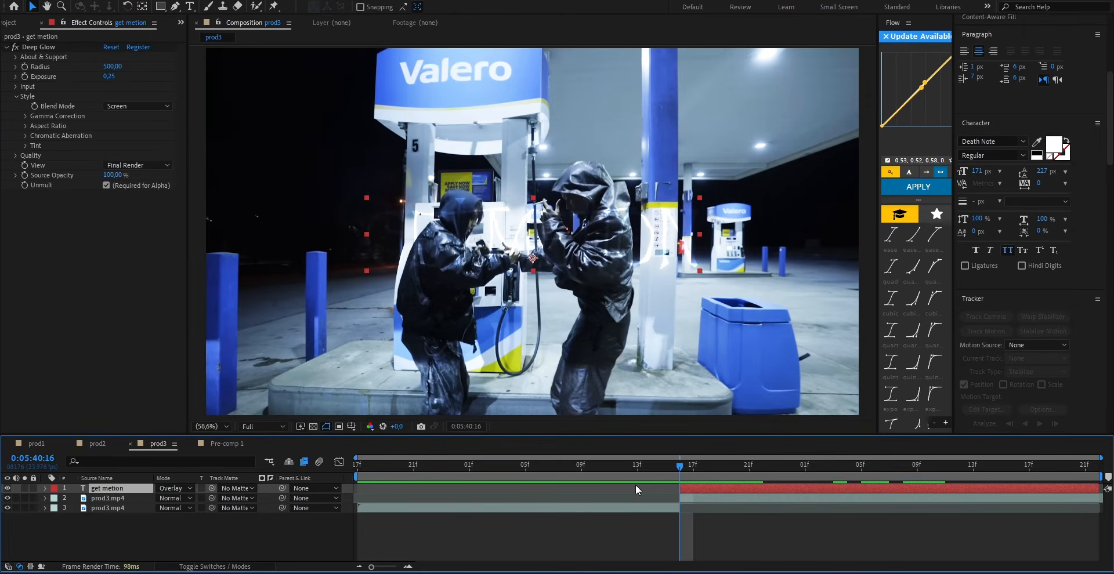
# Reduce the opacity of the prod3.mp4 clip directly beneath the text layer to 40%
pyautogui.click(123, 496)
pyautogui.press('t')
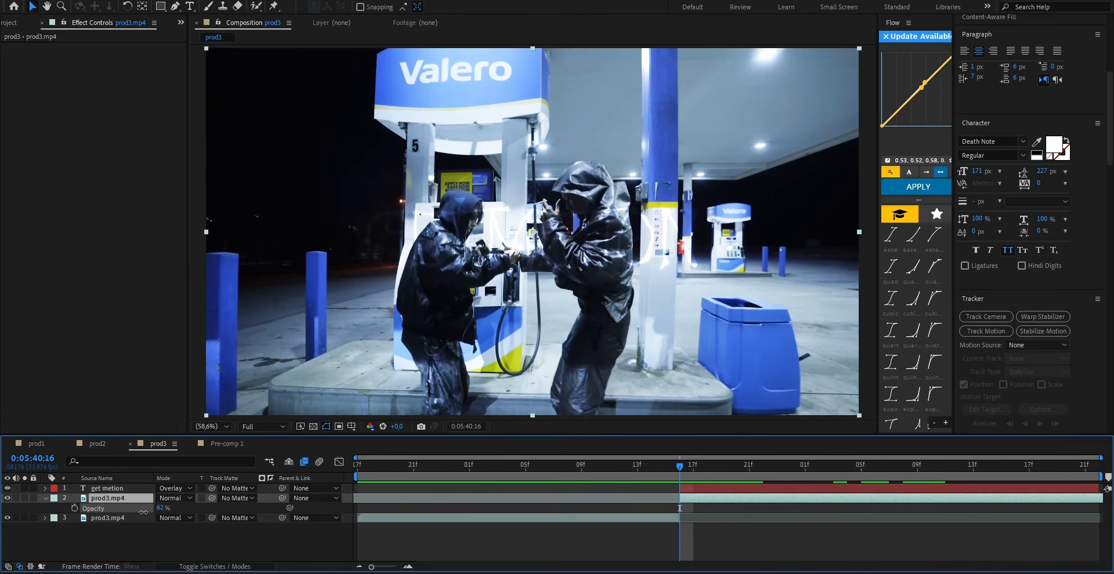
pyautogui.moveTo(143, 512); pyautogui.dragTo(129, 511)
pyautogui.click(142, 530)
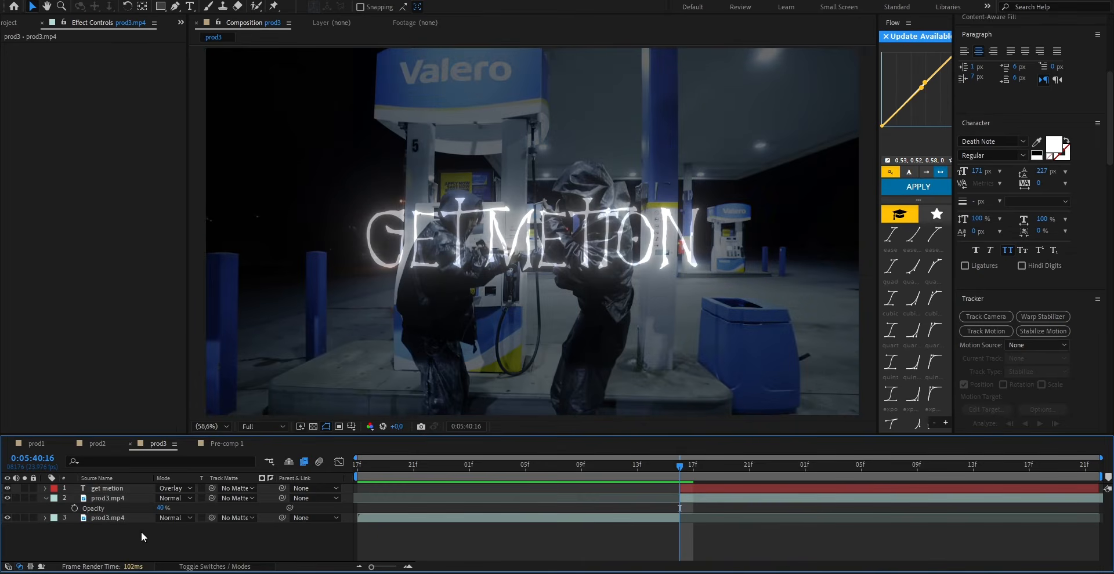
# Apply the S_Flicker effect to the "get metion" text layer
pyautogui.moveTo(680, 474); pyautogui.dragTo(764, 486)
pyautogui.click(764, 489)
pyautogui.hotkey('ctrl', 'space')
pyautogui.write('flicker')
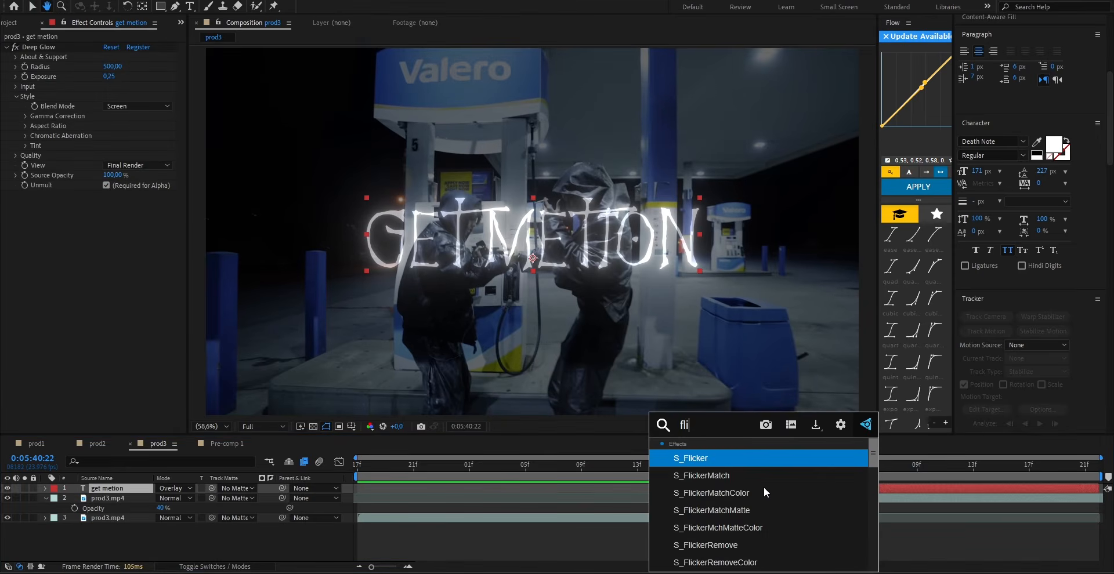
pyautogui.press('Return')
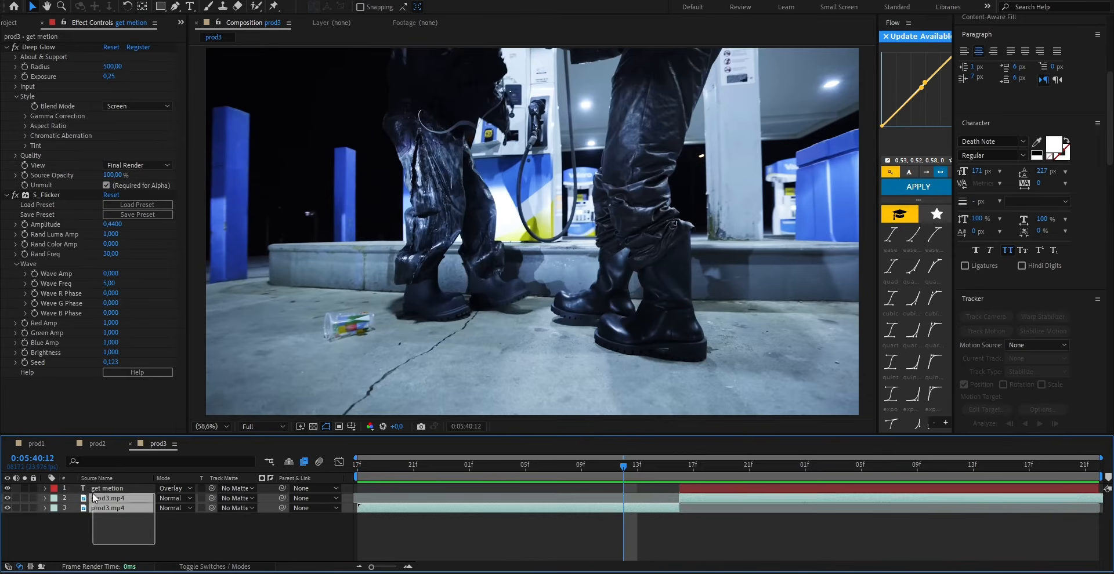
# Pre-compose the text layer and both prod3.mp4 clips together, keeping the default composition name
pyautogui.hotkey('ctrl', 'a')
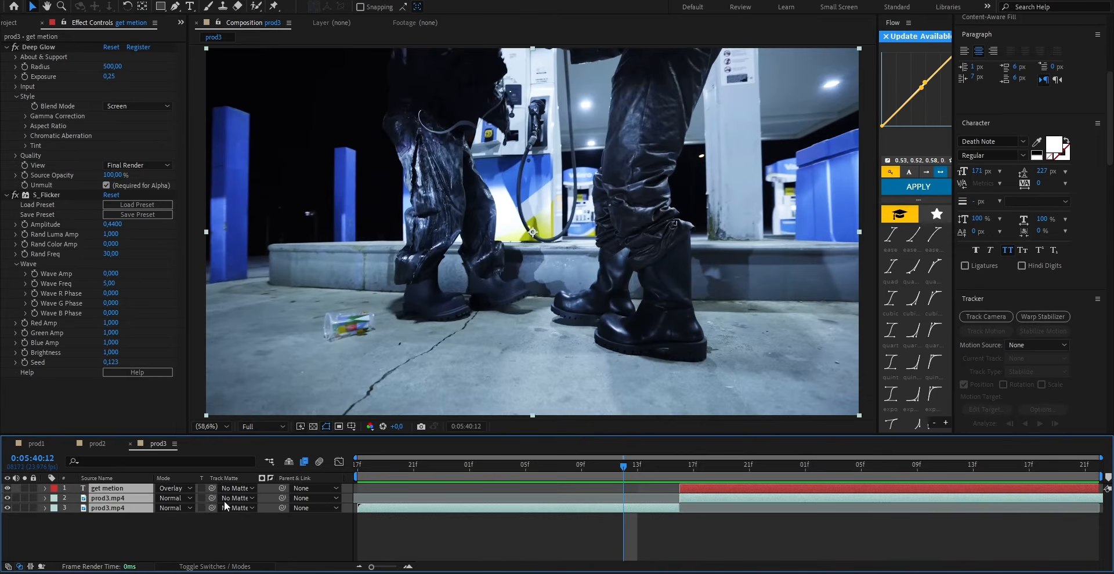
pyautogui.rightClick(604, 508)
pyautogui.click(645, 429)
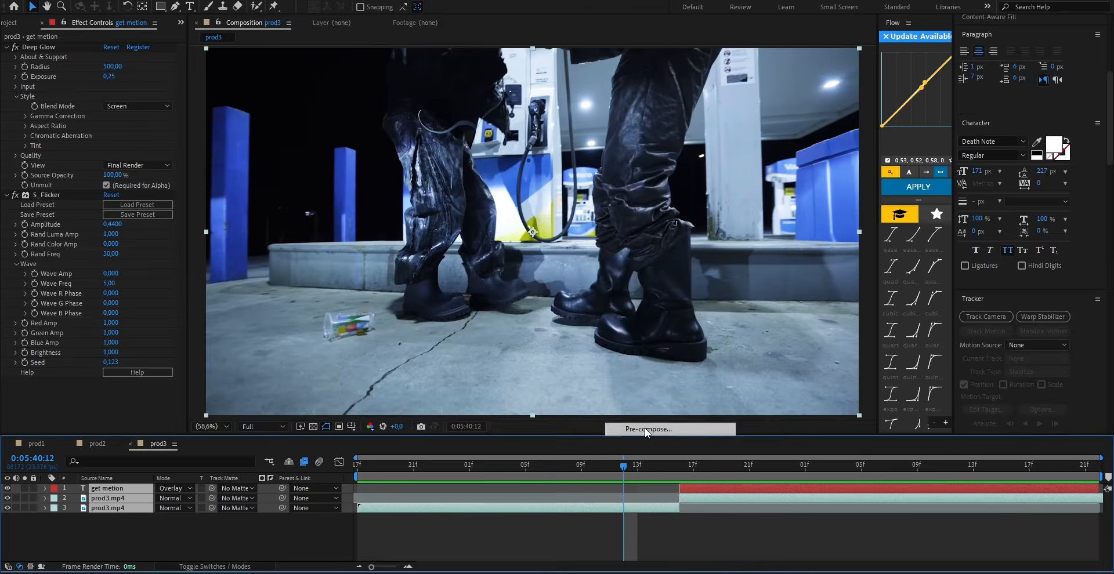
pyautogui.click(584, 354)
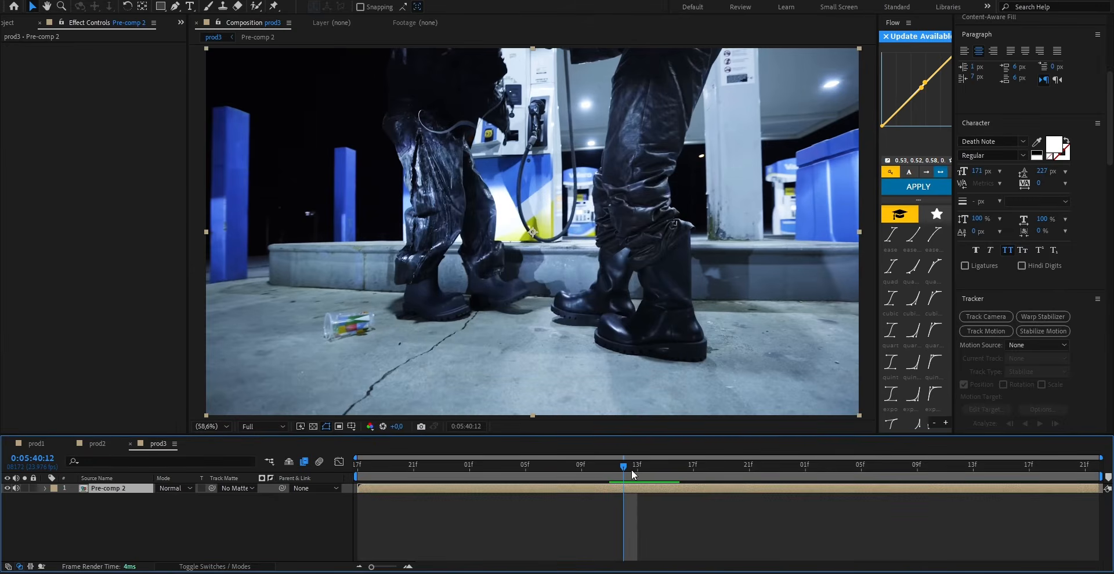
# Apply the S_TimeSlice effect to the pre-composed layer in prod3
pyautogui.moveTo(634, 474); pyautogui.dragTo(673, 487)
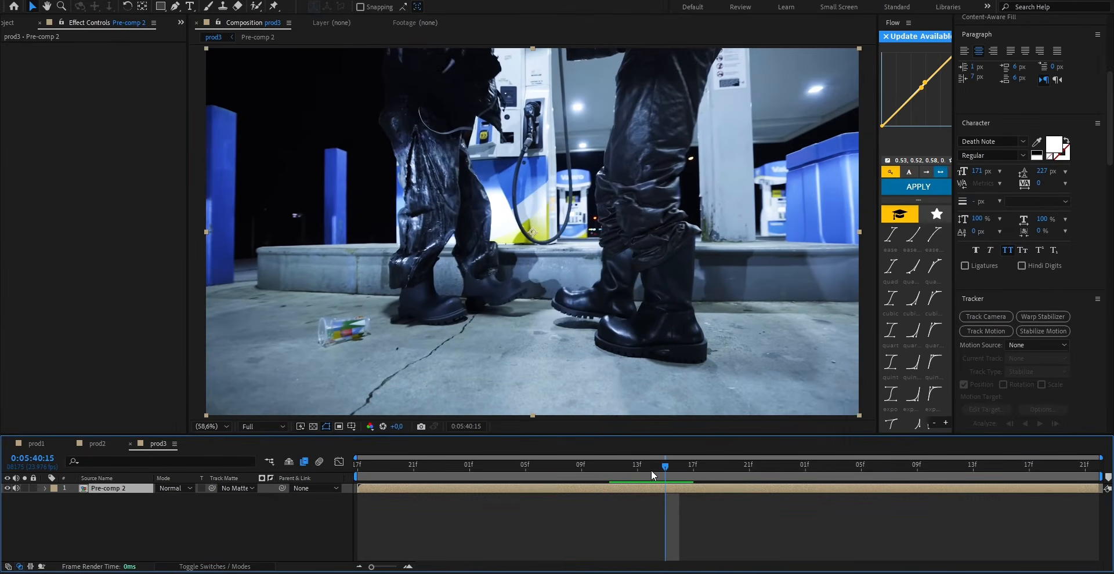
pyautogui.hotkey('ctrl', 'space')
pyautogui.write('time')
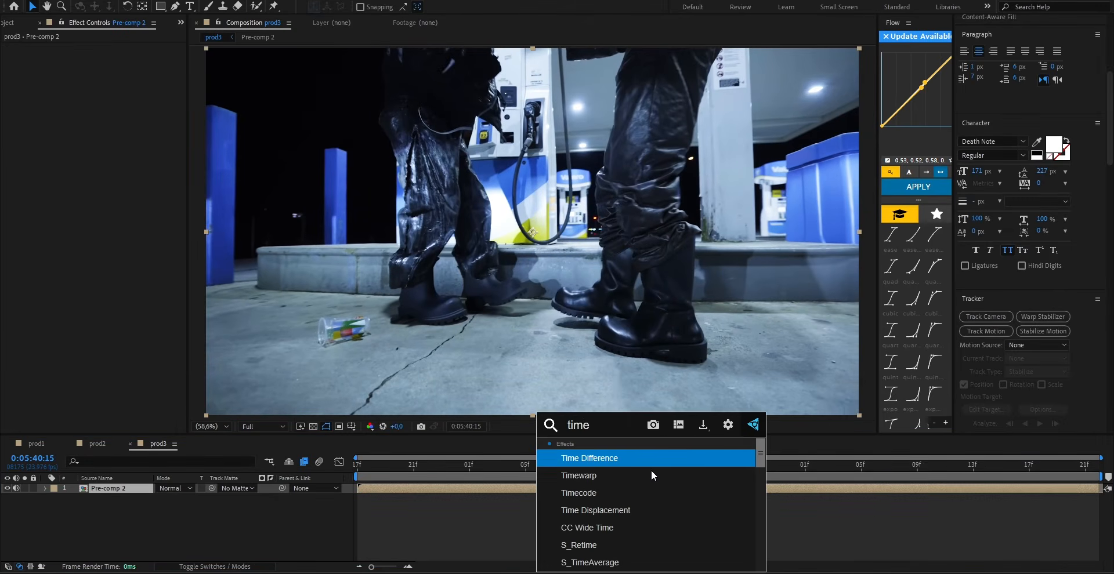
pyautogui.write('s')
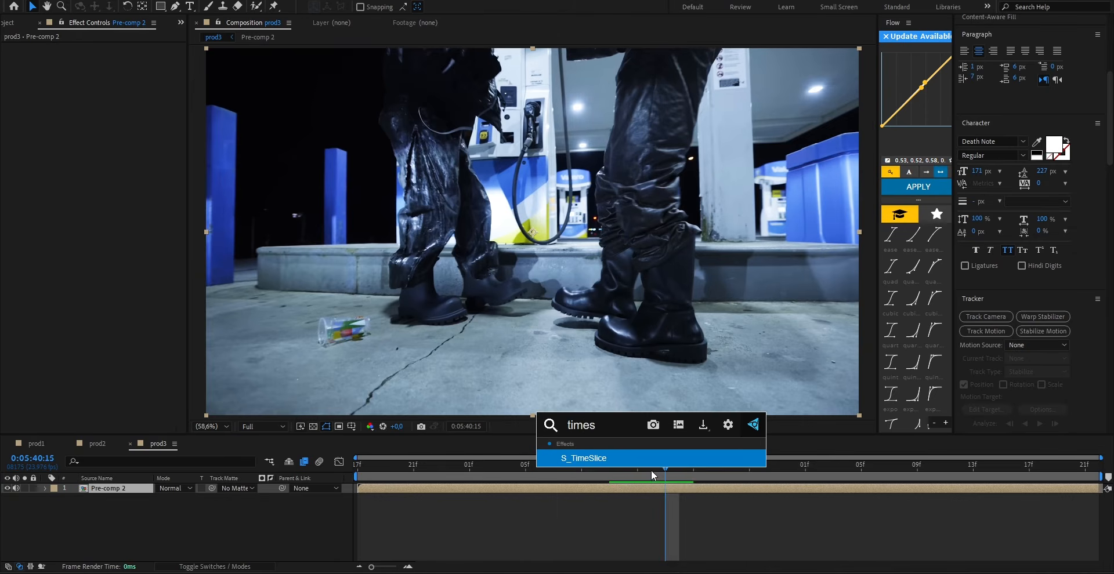
pyautogui.click(582, 459)
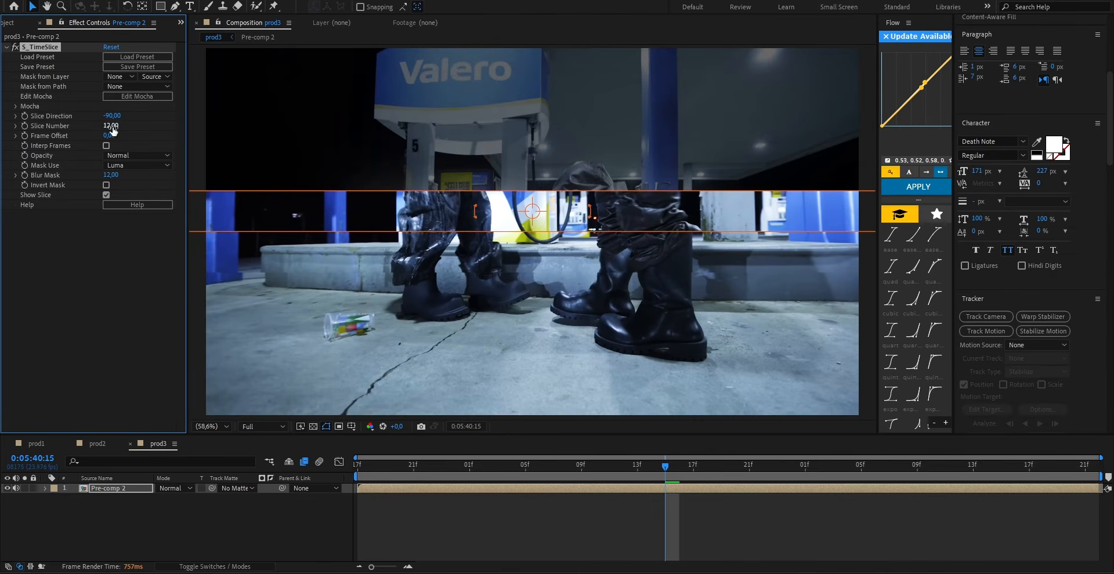
# Set the S_TimeSlice Slice Number to 10 and enable Interp Frames
pyautogui.write('10')
pyautogui.press('Return')
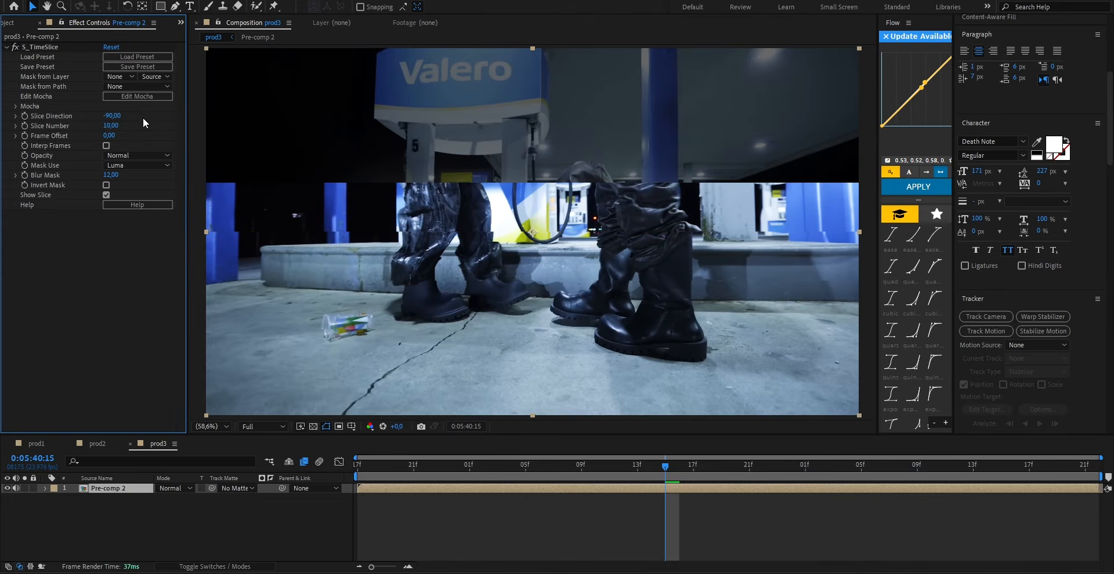
pyautogui.click(106, 145)
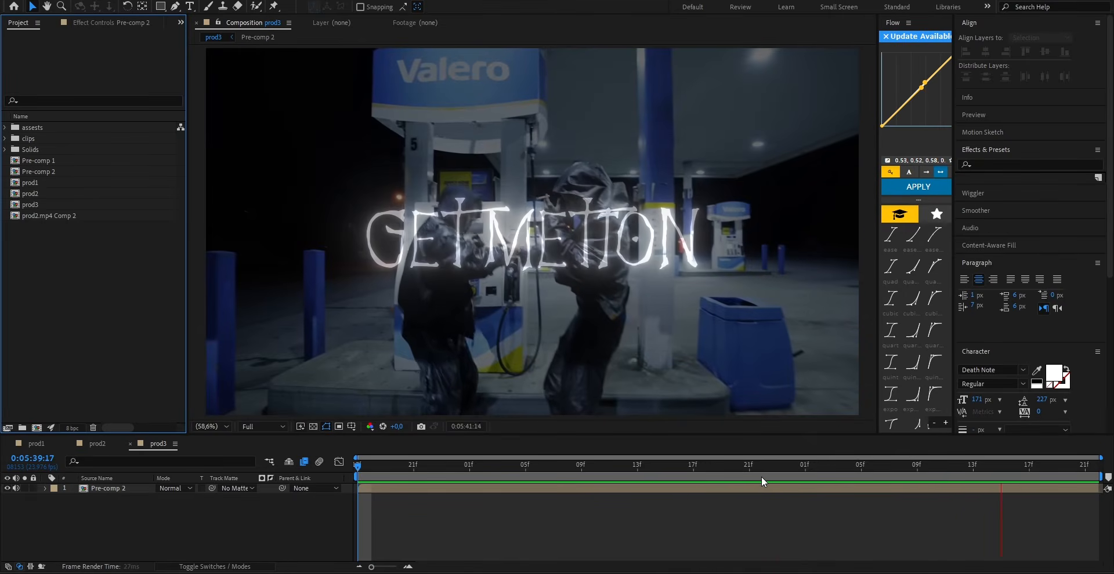
# Inside Pre-comp 2, add an adjustment layer above the text, starting at the clip cut at 0:00:00:23
pyautogui.click(698, 479)
pyautogui.doubleClick(705, 487)
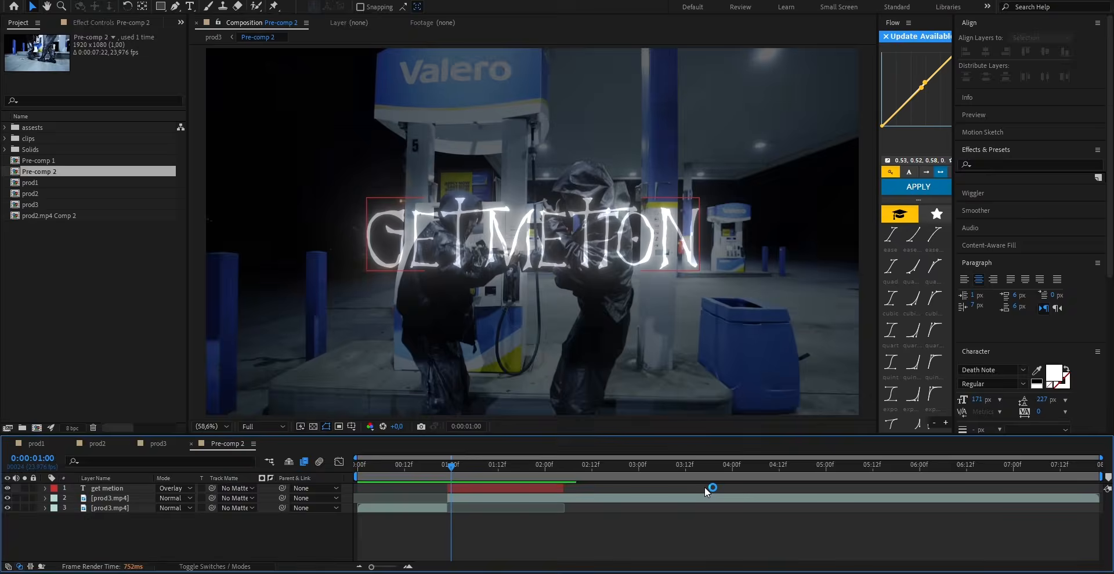
pyautogui.scroll(2, 424, 504)
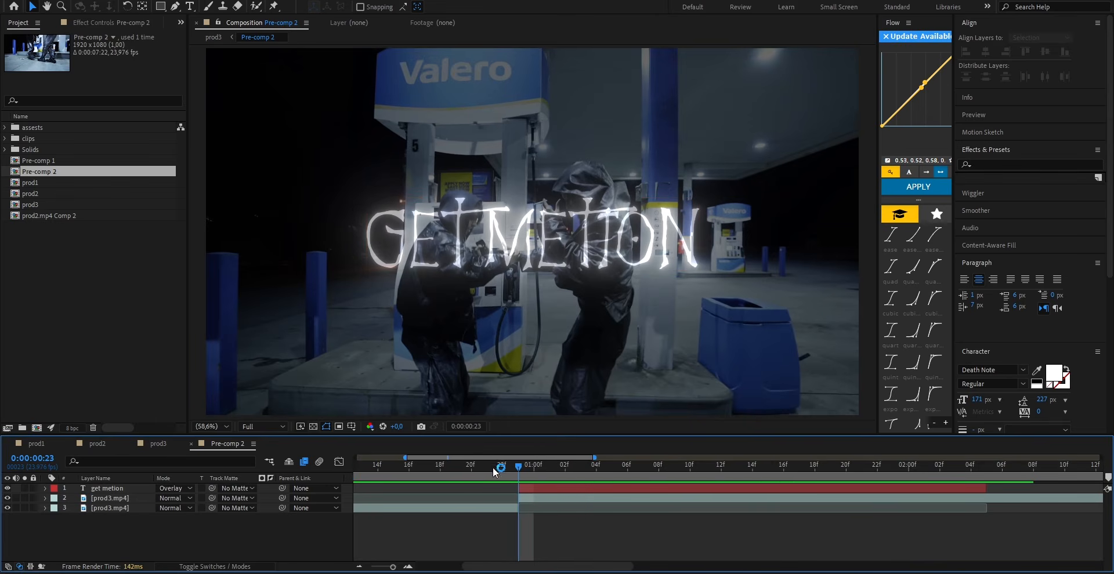
pyautogui.rightClick(176, 550)
pyautogui.moveTo(226, 402)
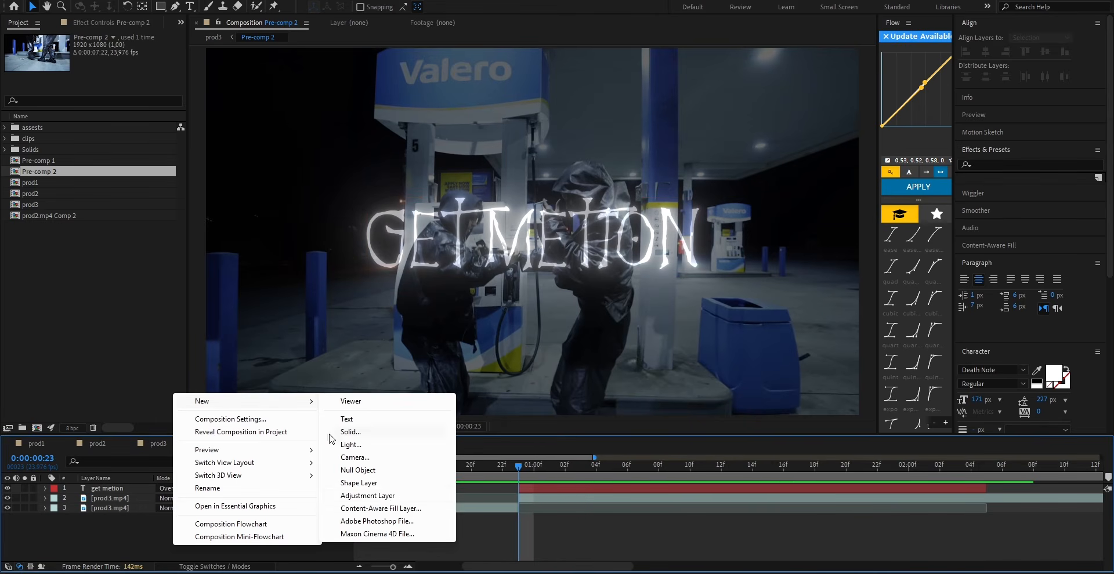
pyautogui.click(368, 496)
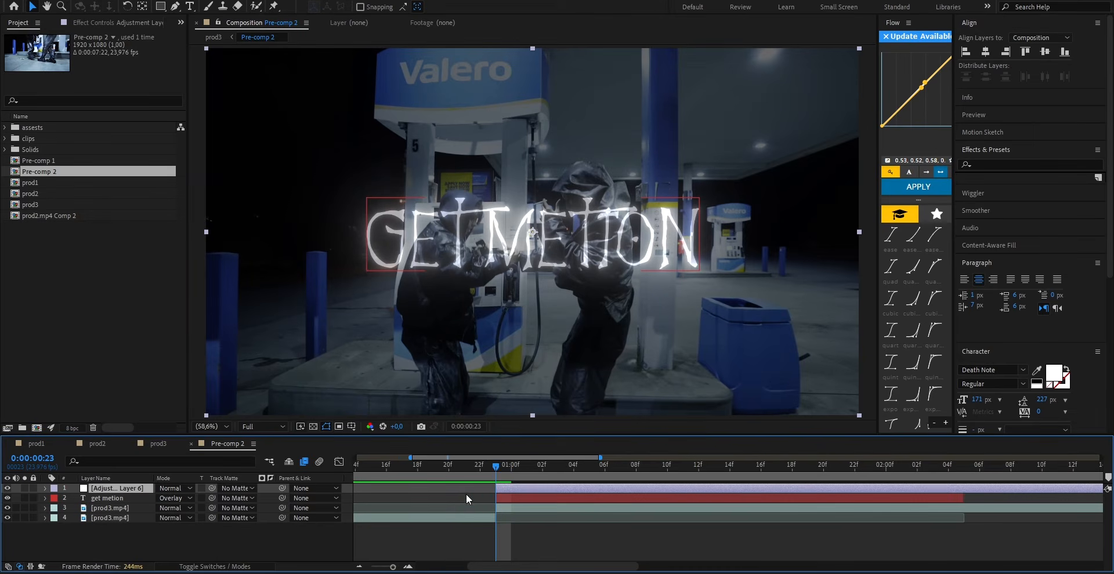
# Apply the 9TRIPSHOT EFFECT preset from ESSENTIAL EFFECTS to the adjustment layer and preview the result
pyautogui.click(991, 50)
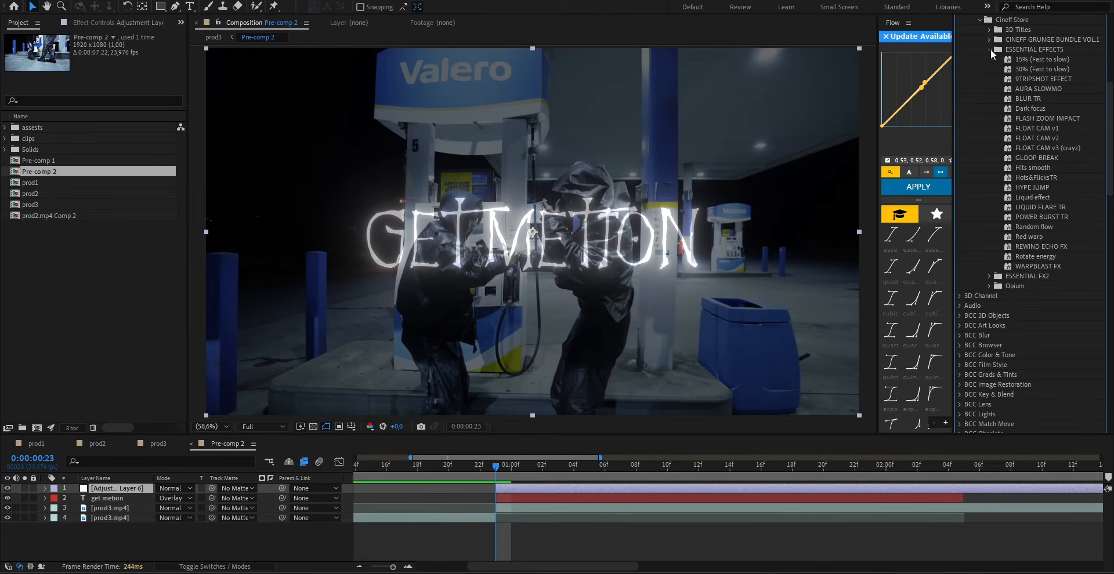
pyautogui.doubleClick(1039, 81)
pyautogui.press('space')
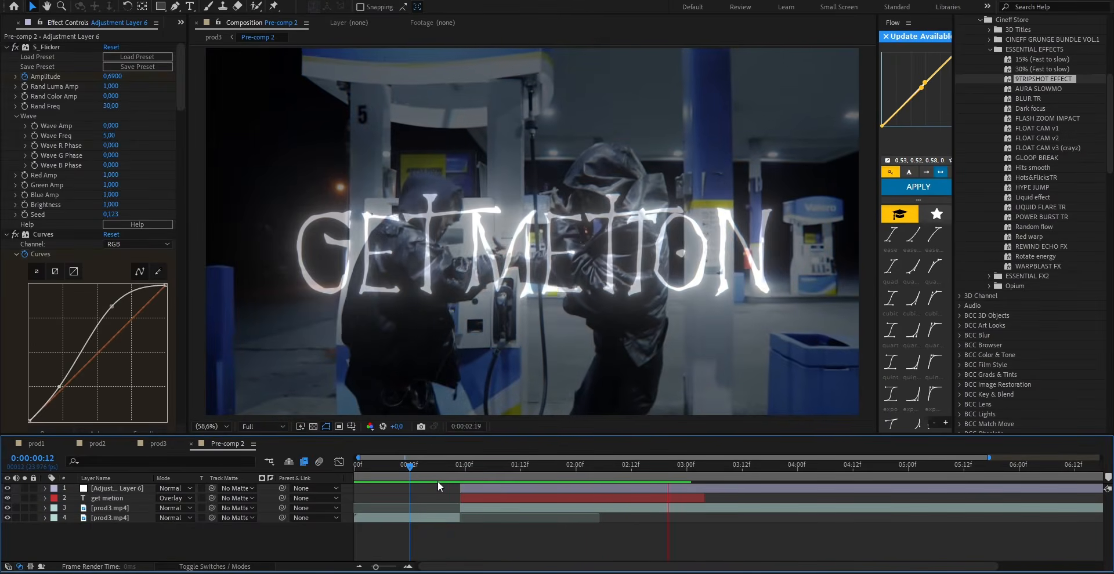
pyautogui.press('space')
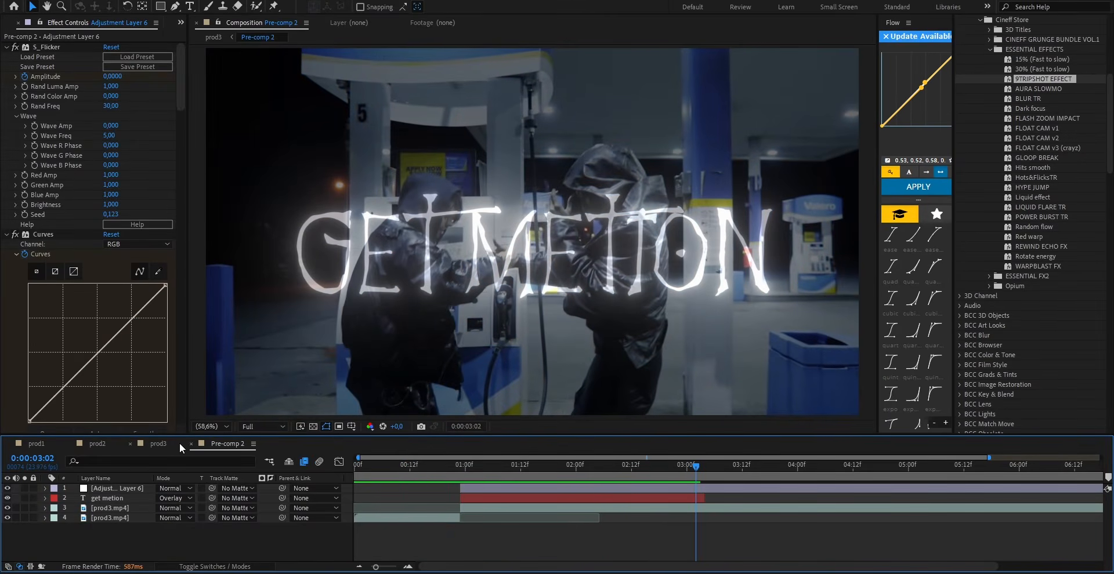
# Return to the prod3 composition and preview the finished text transition from the start at 0:05:39:17
pyautogui.click(159, 443)
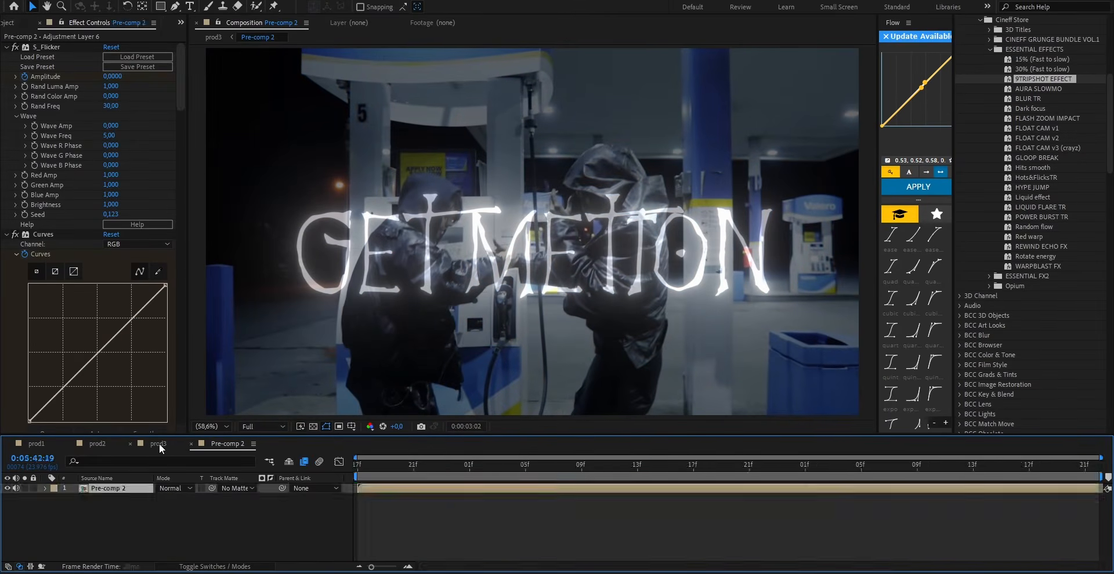
pyautogui.moveTo(522, 467); pyautogui.dragTo(293, 507)
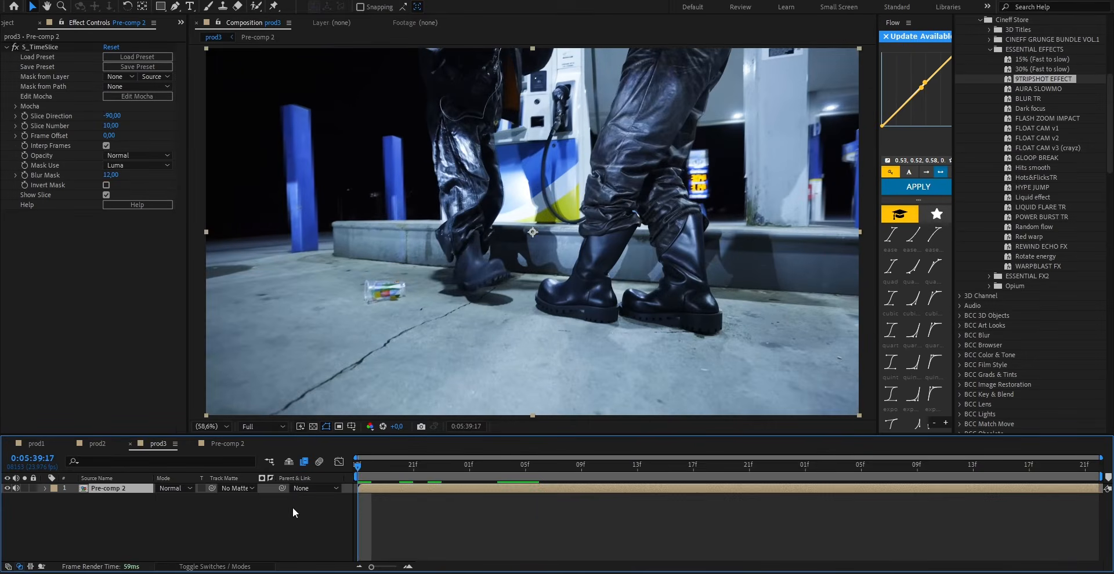
pyautogui.click(452, 514)
pyautogui.press('space')
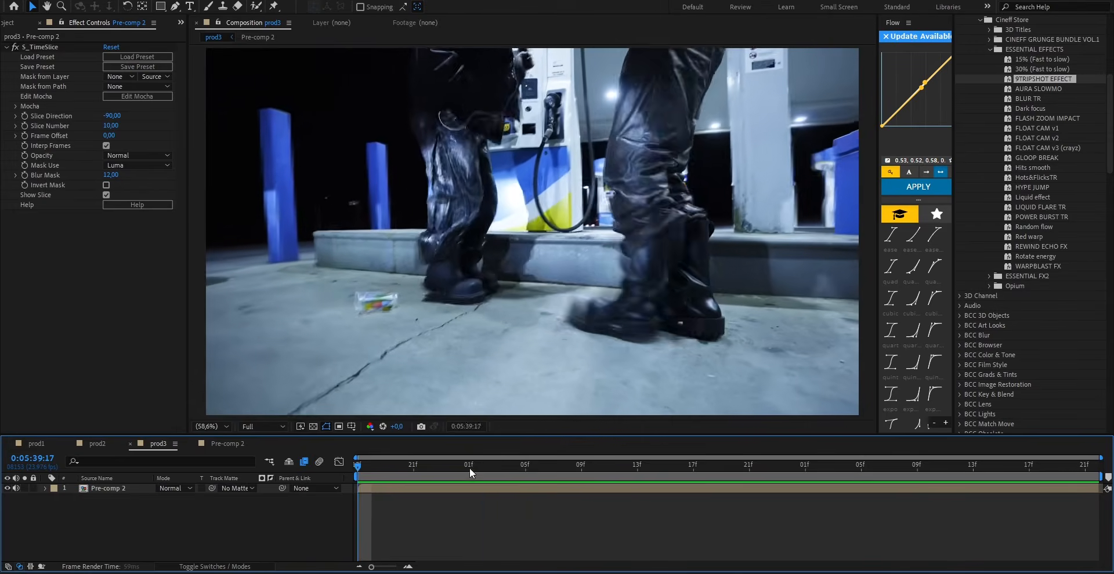
pyautogui.moveTo(469, 467); pyautogui.dragTo(554, 486)
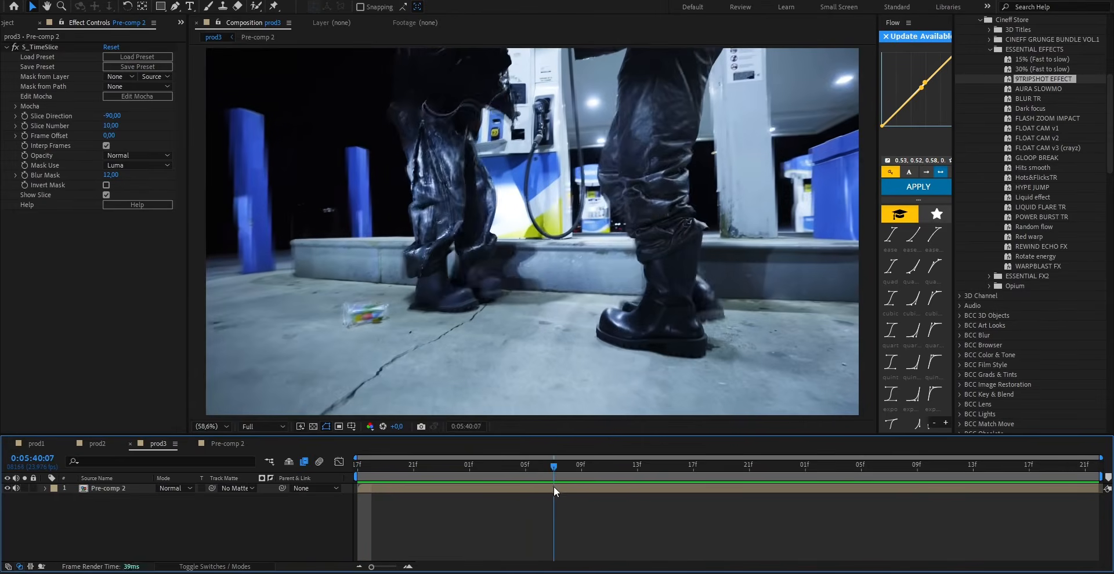